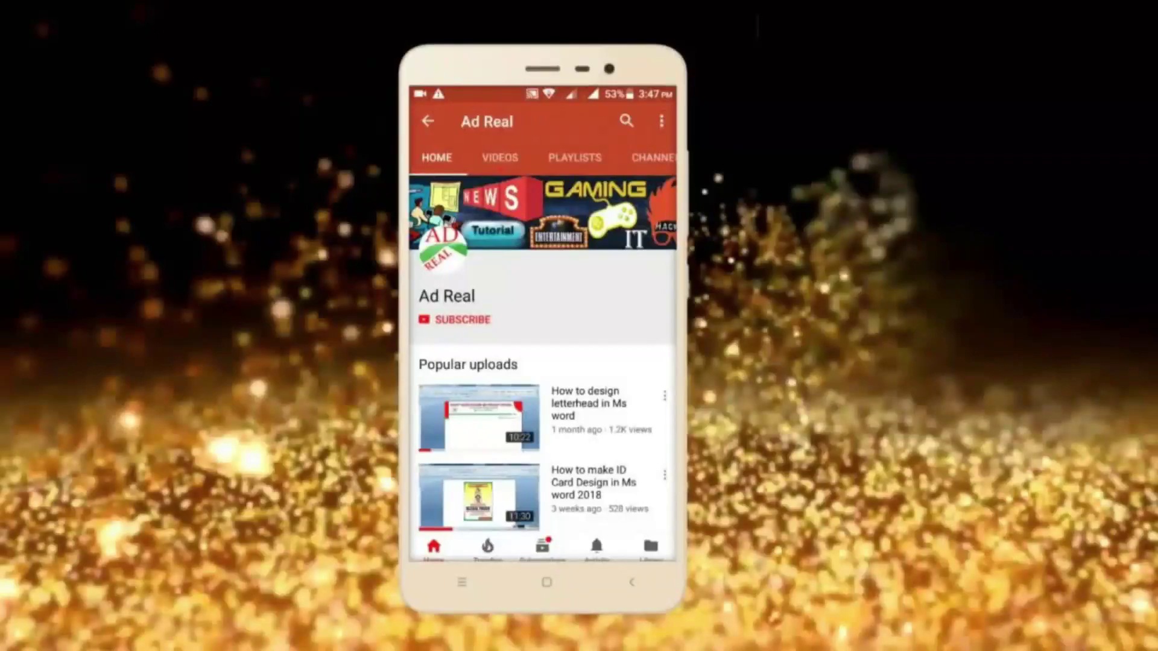
Step: Subscribe to the tutorial's YouTube channel and enable its bell notifications
{"action": "left_click", "coordinate": [458, 319]}
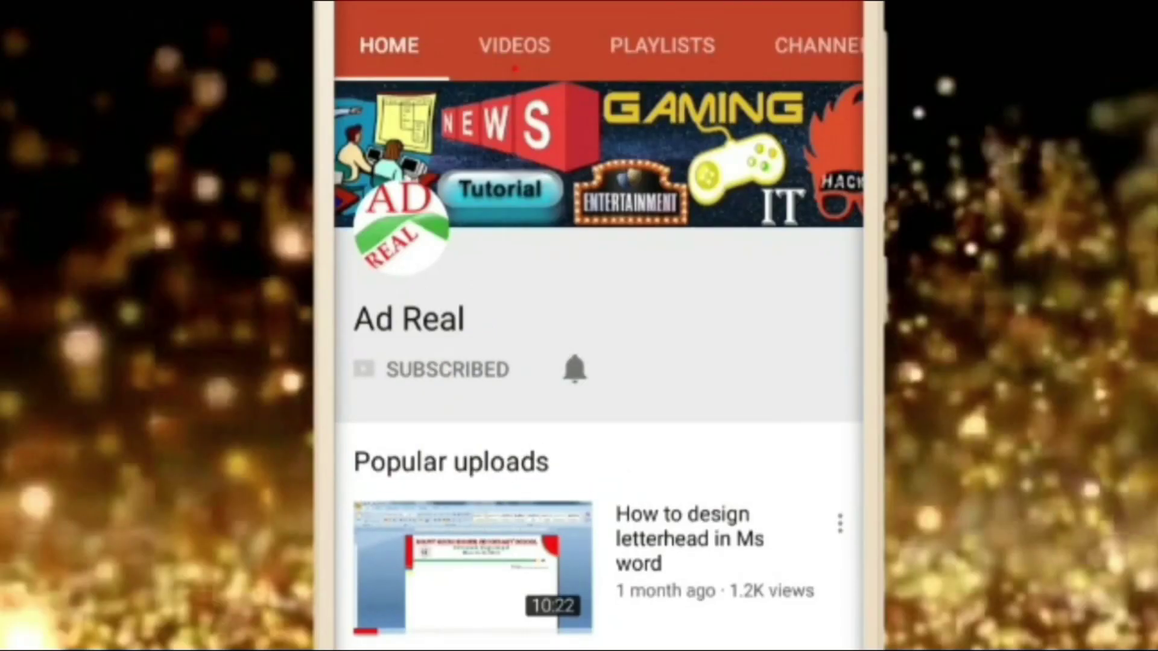
{"action": "left_click", "coordinate": [574, 369]}
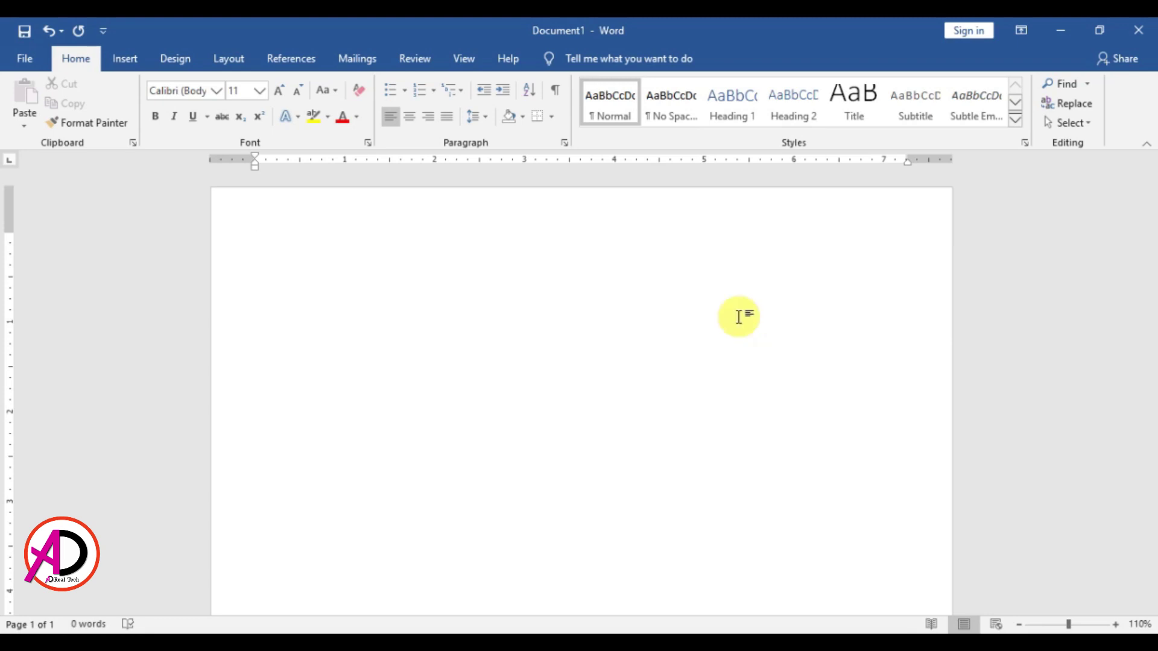
Step: Apply Narrow 0.5-inch margins to the page
{"action": "left_click", "coordinate": [248, 60]}
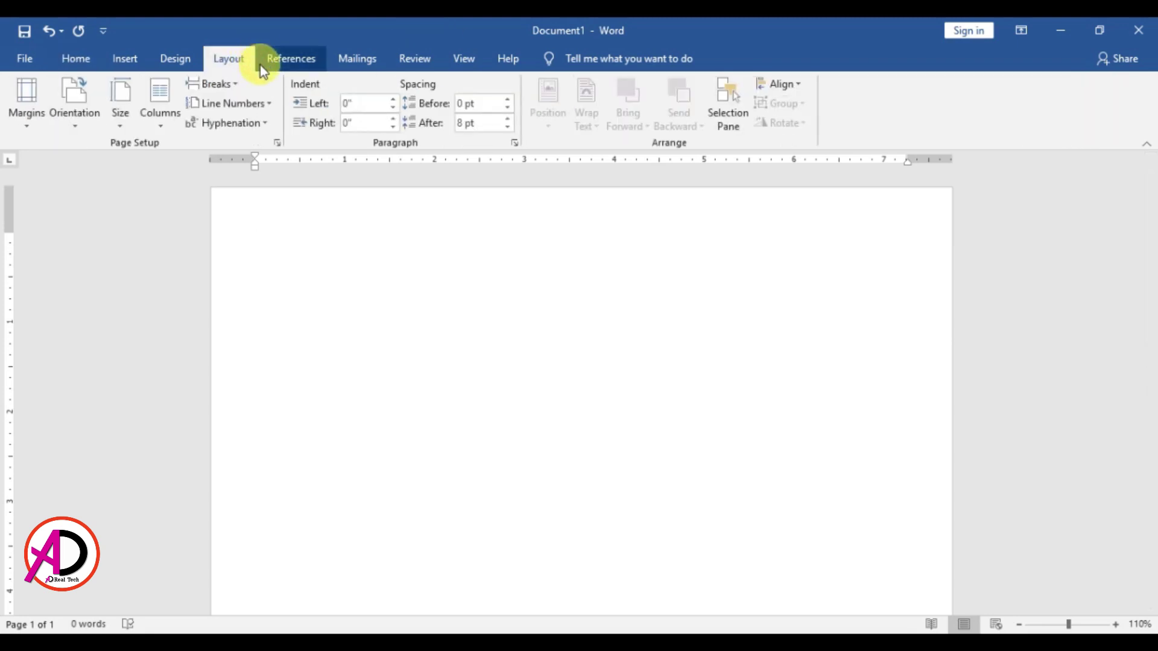
{"action": "left_click", "coordinate": [24, 118]}
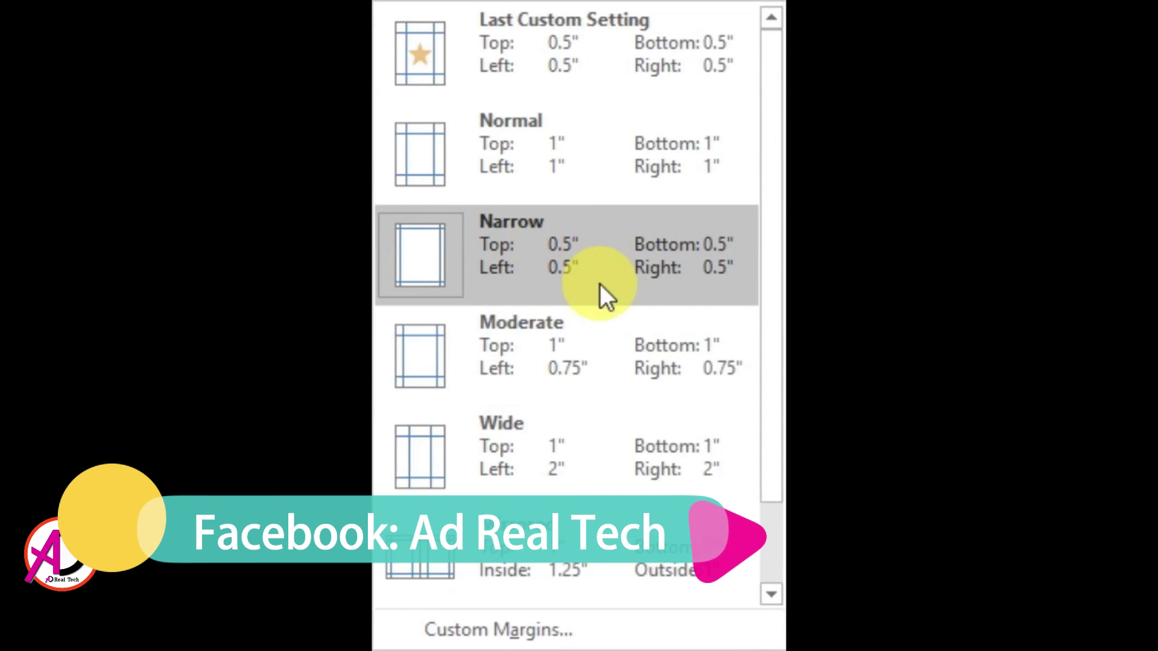
{"action": "left_click", "coordinate": [706, 243]}
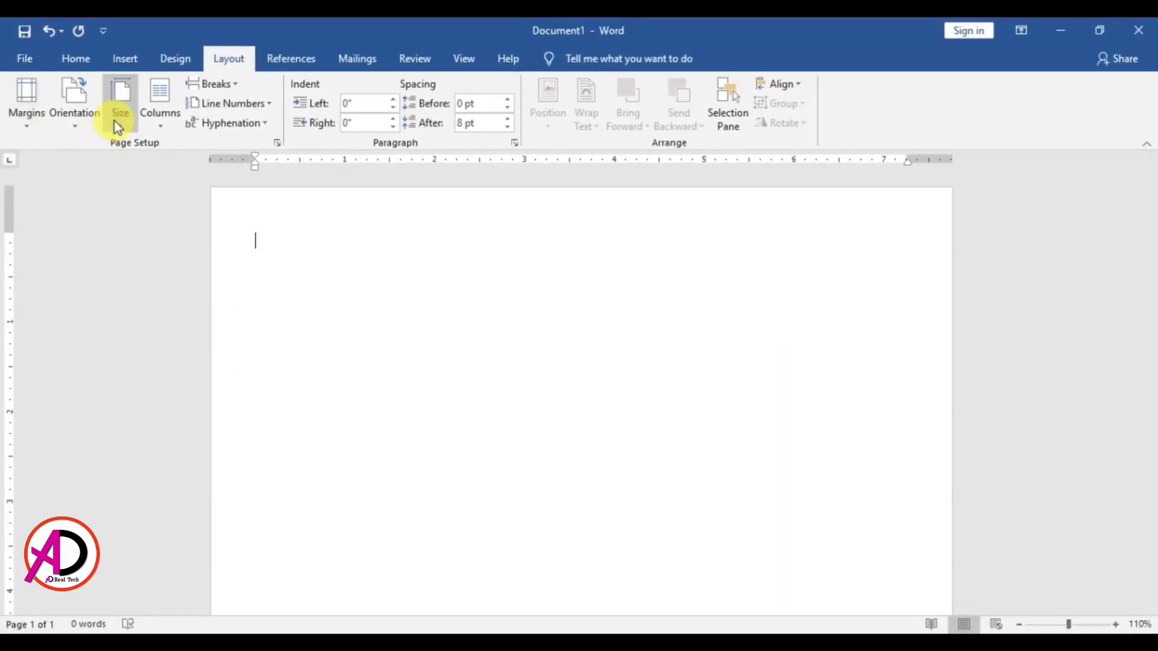
Step: Enter a custom paper size of 5 by 8 inches under More Paper Sizes
{"action": "left_click", "coordinate": [115, 119]}
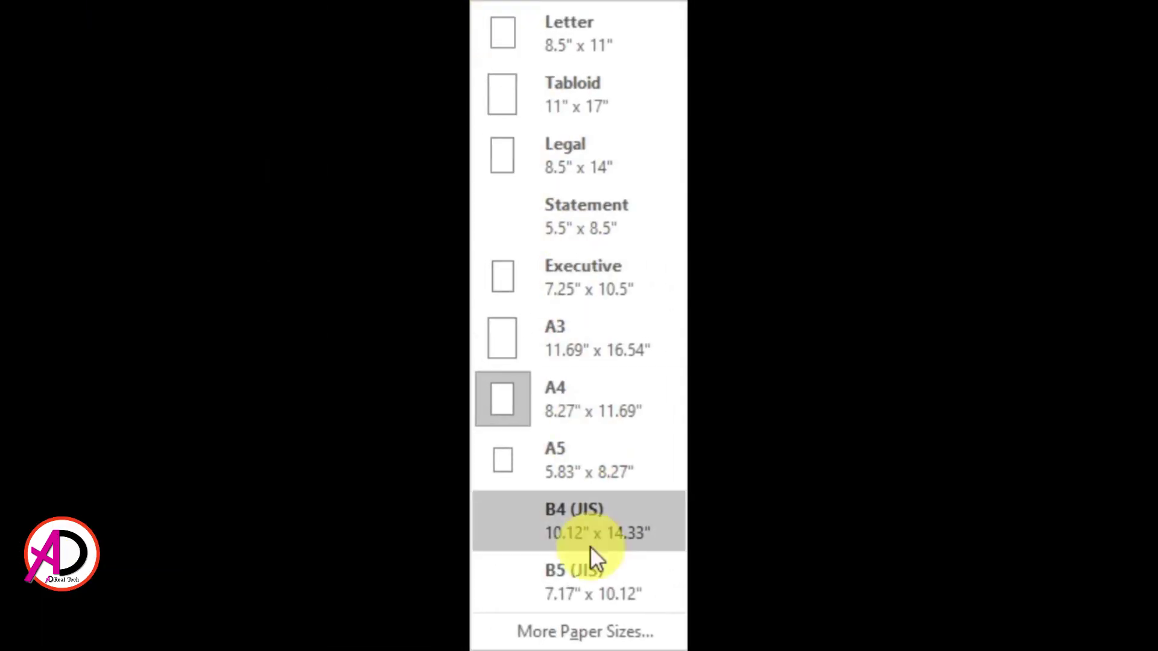
{"action": "left_click", "coordinate": [530, 631]}
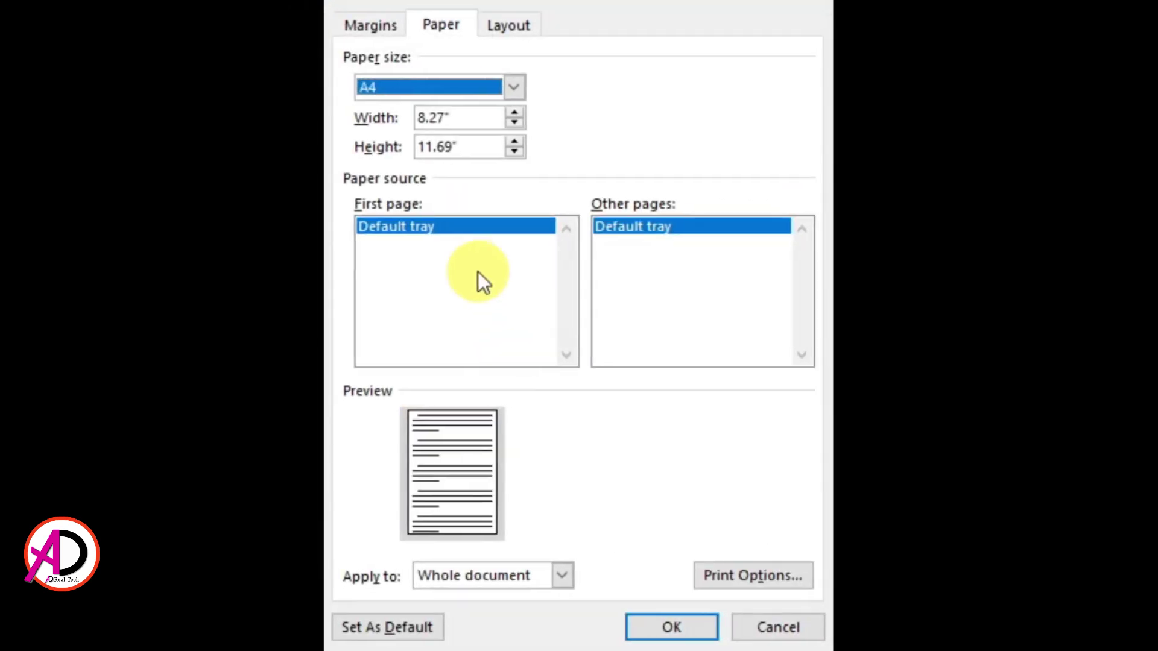
{"action": "left_click_drag", "start_coordinate": [479, 118], "coordinate": [344, 118]}
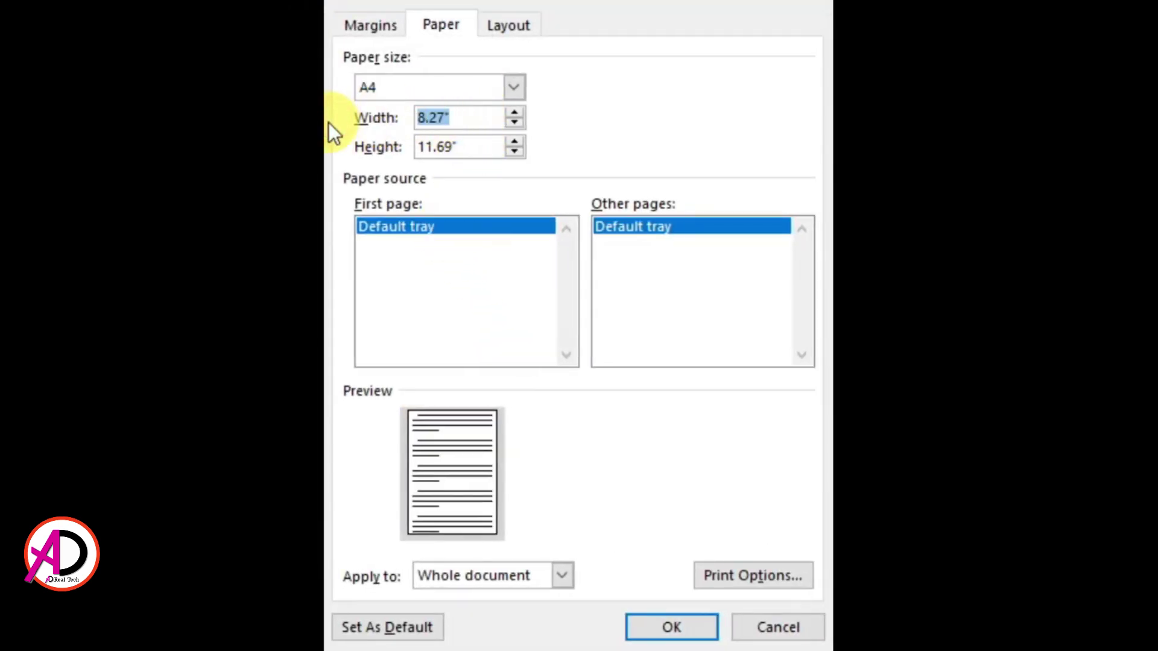
{"action": "type", "text": "5"}
{"action": "key", "text": "Tab"}
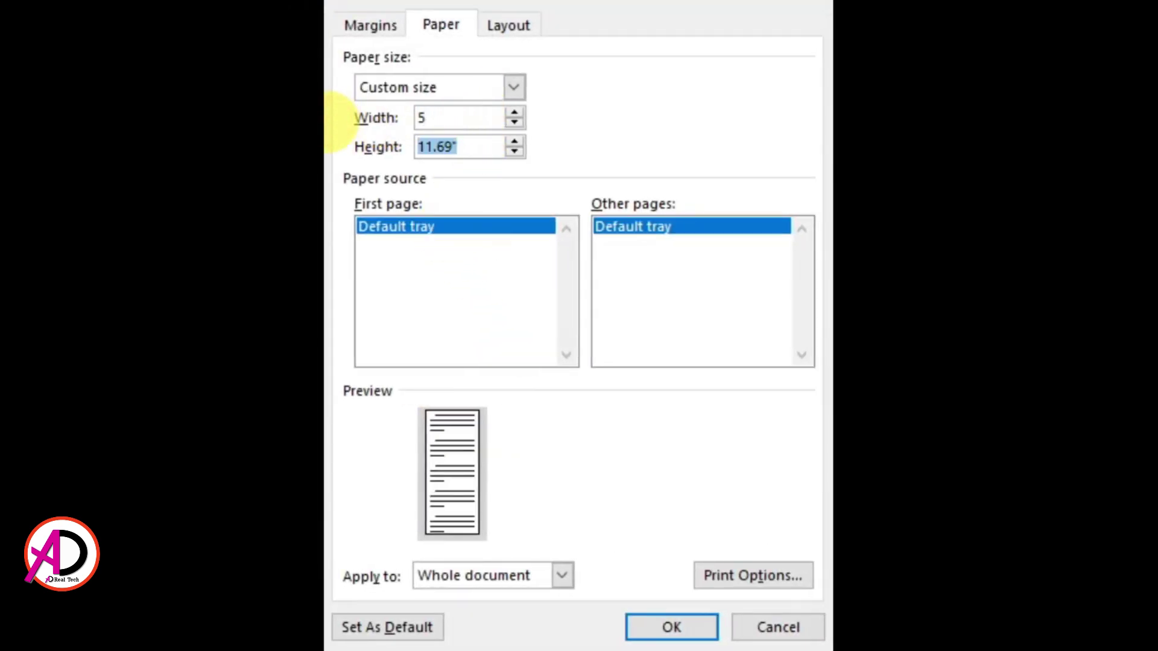
{"action": "type", "text": "8"}
{"action": "key", "text": "shift+Tab"}
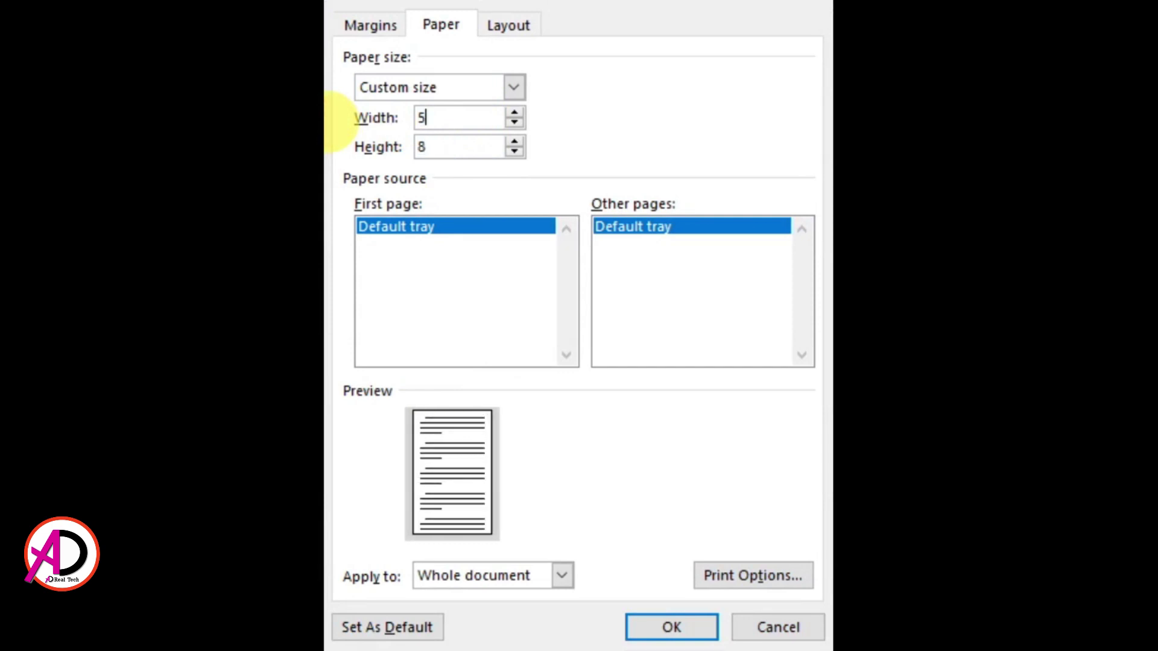
{"action": "key", "text": "Tab"}
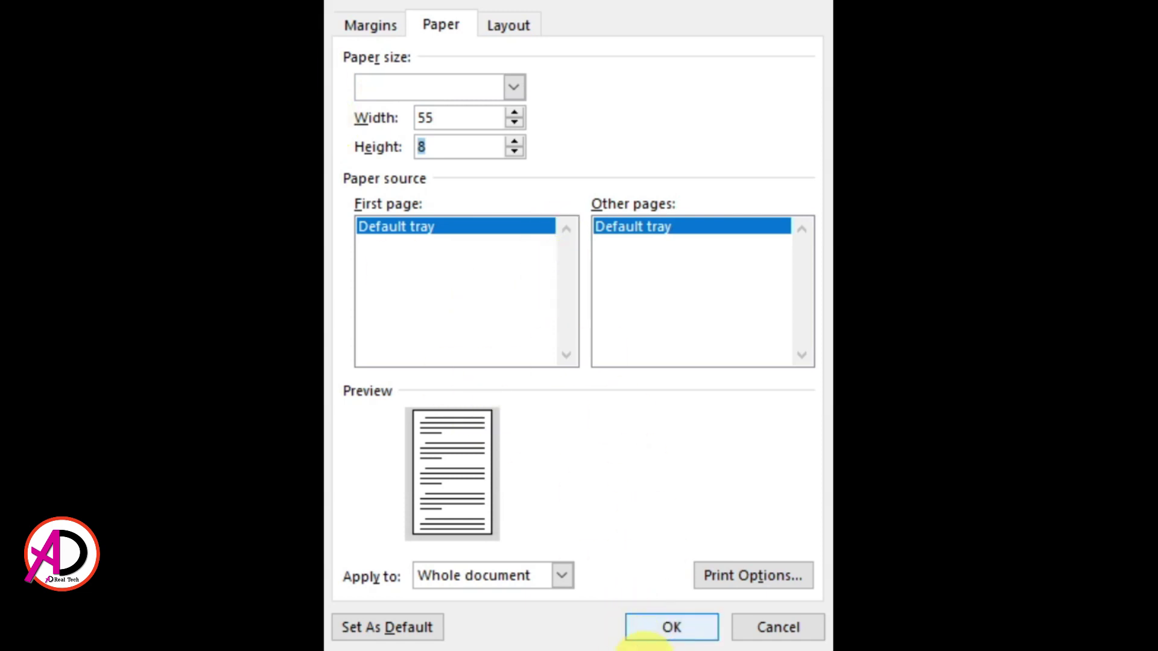
Step: Correct the width to 5.5 inches and apply the 5.5 x 8 inch paper size
{"action": "left_click", "coordinate": [671, 628]}
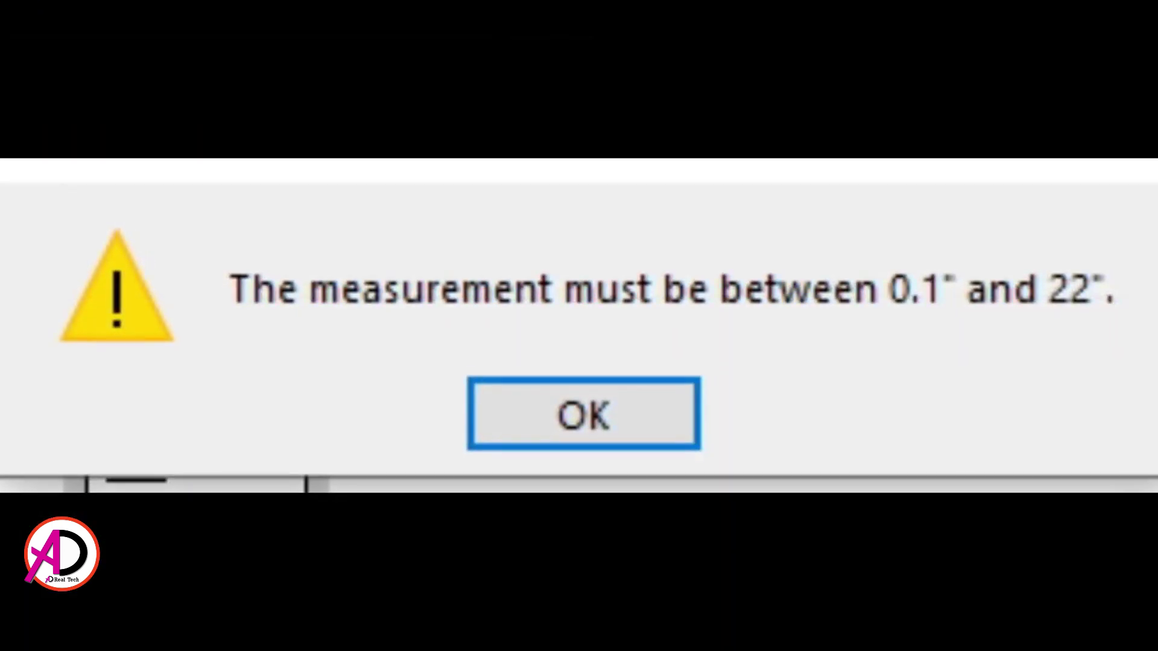
{"action": "left_click", "coordinate": [580, 416]}
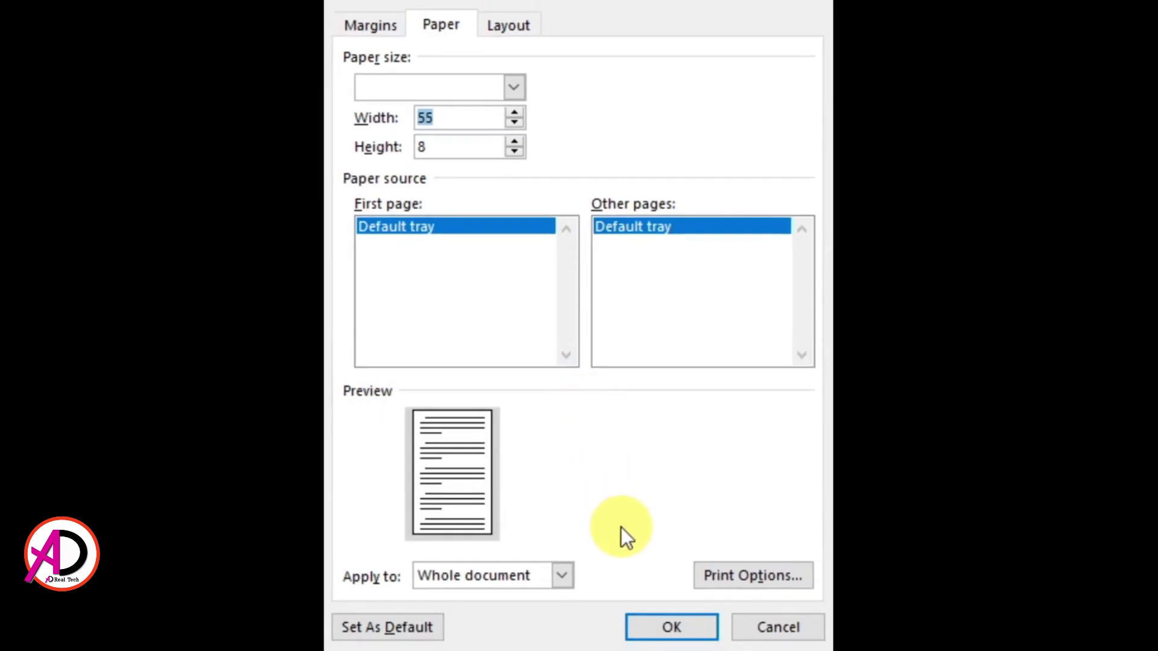
{"action": "type", "text": "5.5"}
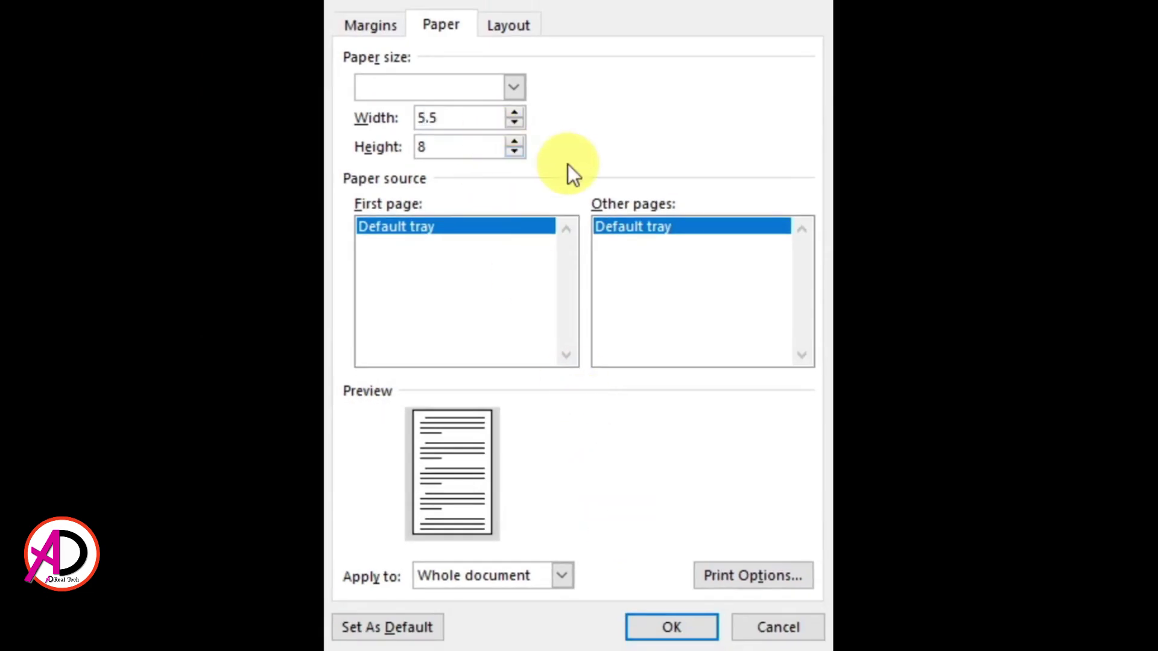
{"action": "left_click", "coordinate": [679, 628]}
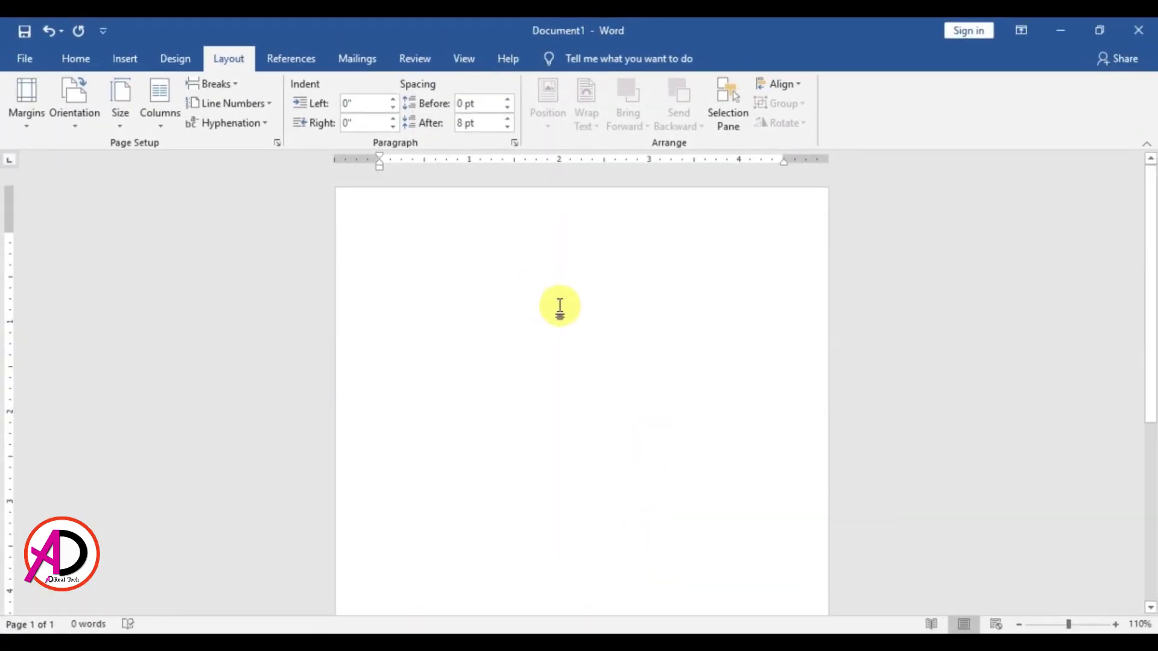
{"action": "scroll", "coordinate": [610, 370], "scroll_direction": "down", "scroll_amount": 7}
{"action": "scroll", "coordinate": [611, 369], "scroll_direction": "up", "scroll_amount": 3}
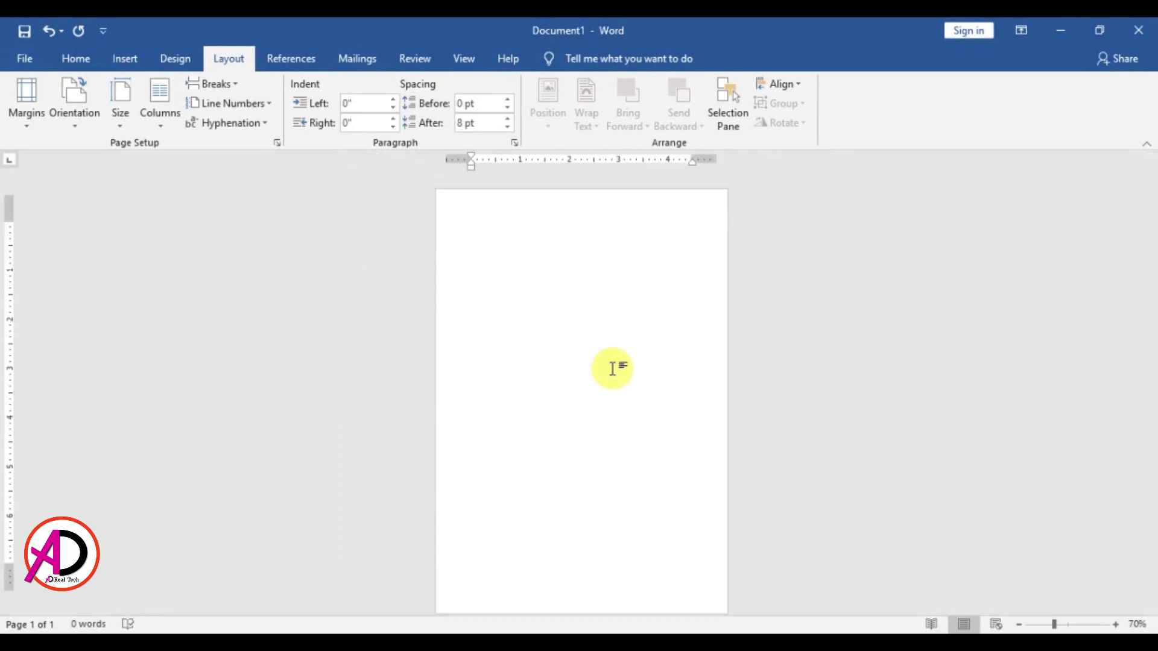
{"action": "scroll", "coordinate": [612, 368], "scroll_direction": "down", "scroll_amount": 2}
{"action": "scroll", "coordinate": [613, 368], "scroll_direction": "up", "scroll_amount": 1}
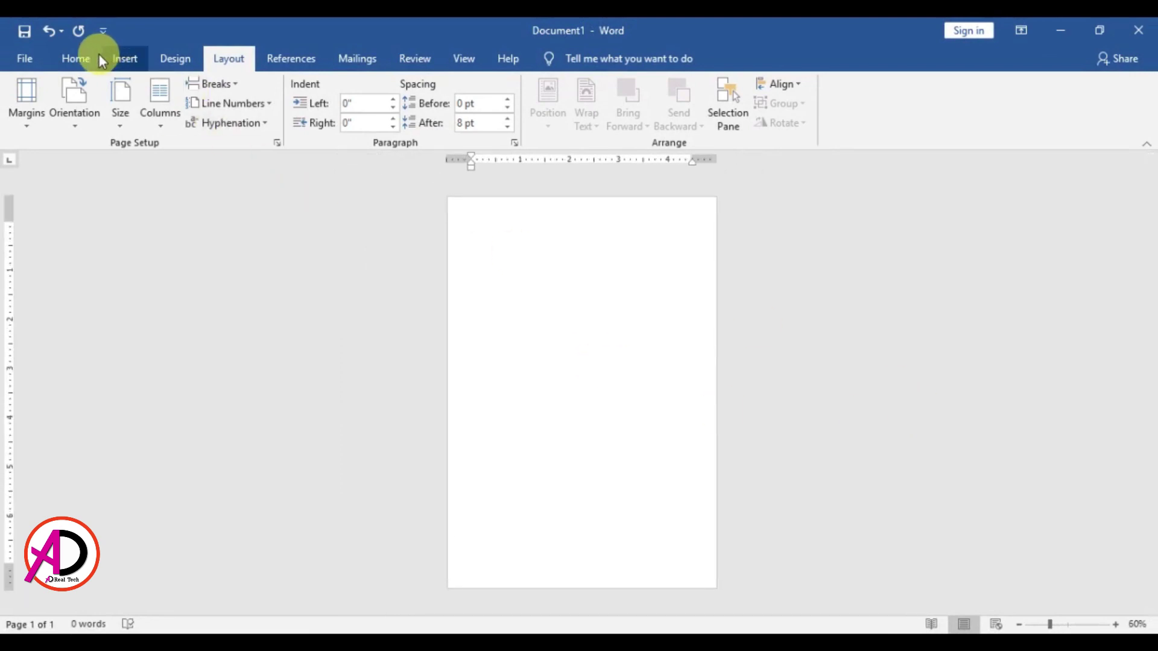
Step: Draw a tall rectangle strip down the page's left edge and fill it white
{"action": "left_click", "coordinate": [127, 58]}
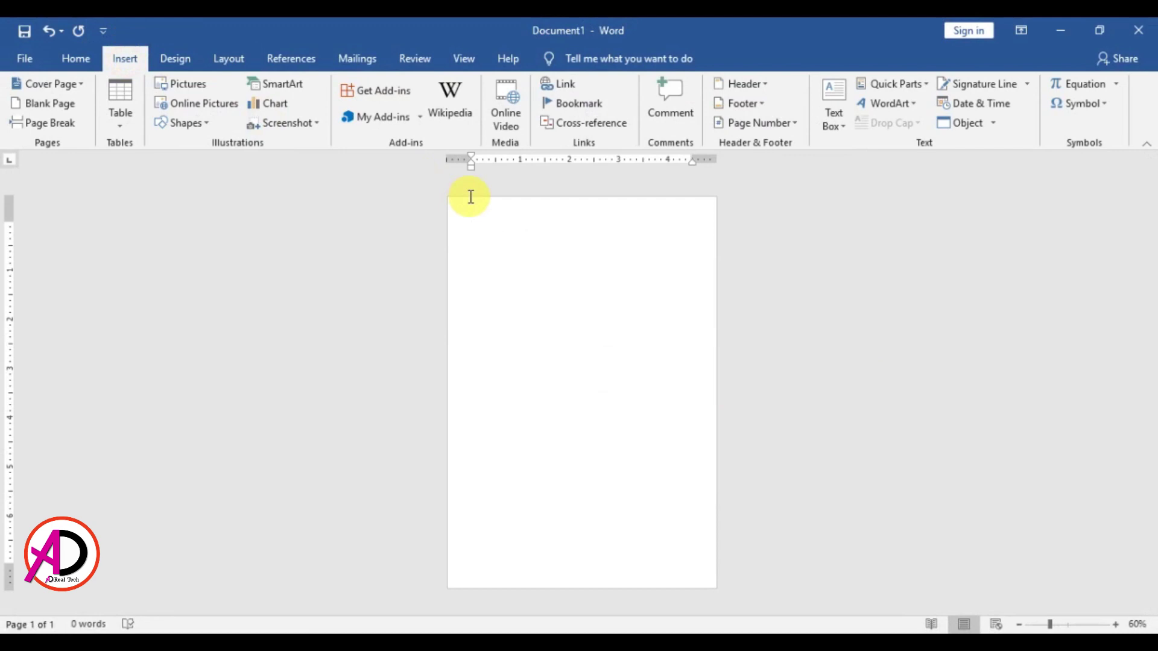
{"action": "left_click", "coordinate": [181, 122]}
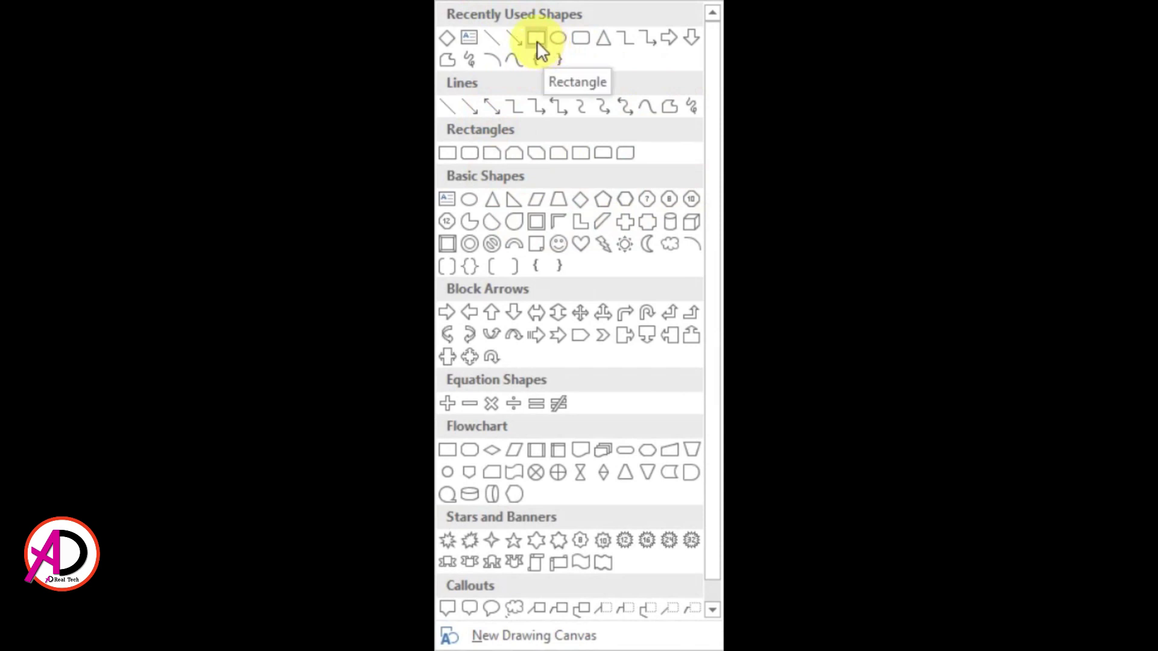
{"action": "left_click", "coordinate": [537, 40]}
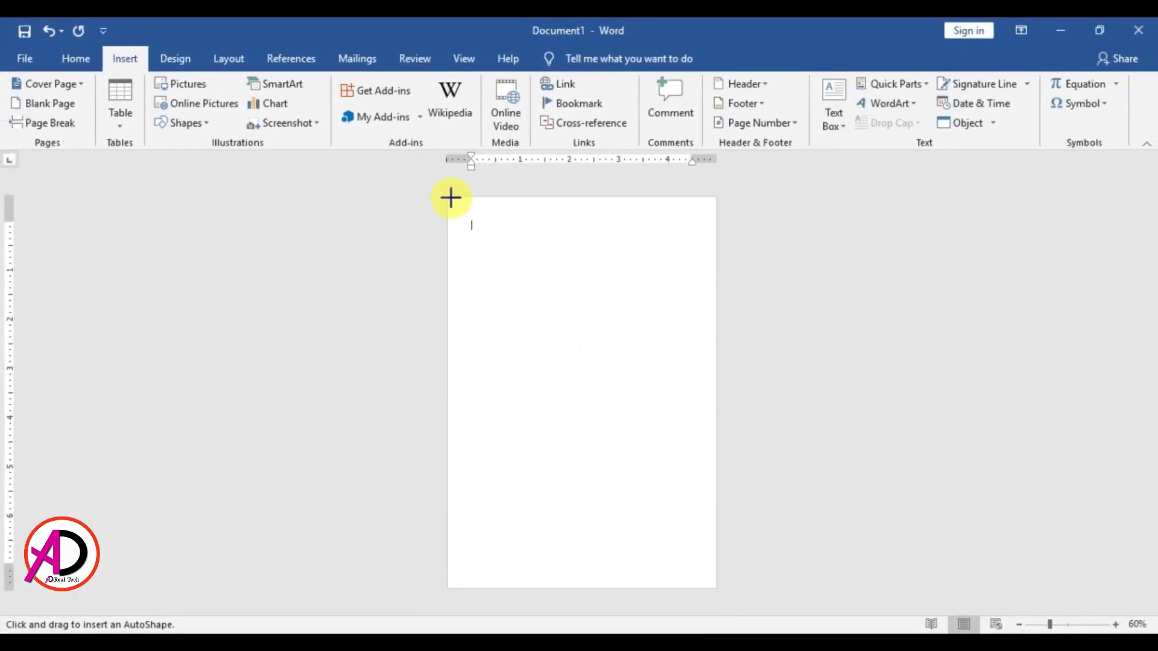
{"action": "mouse_move", "coordinate": [448, 197]}
{"action": "left_mouse_down"}
{"action": "mouse_move", "coordinate": [483, 424]}
{"action": "mouse_move", "coordinate": [487, 587]}
{"action": "left_mouse_up"}
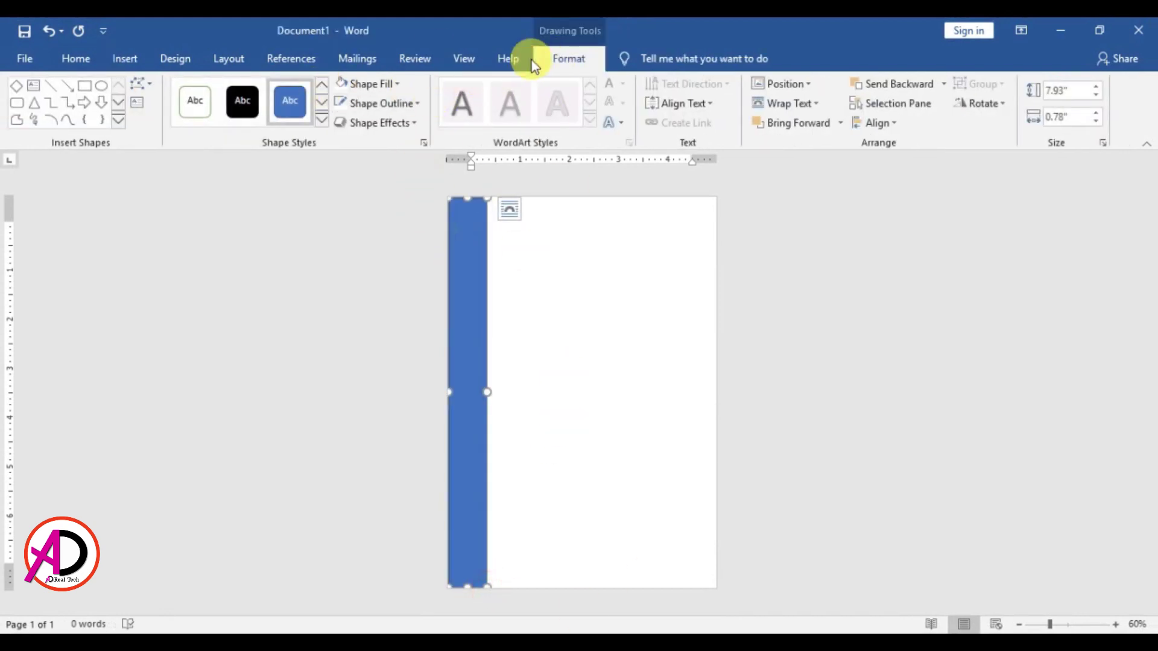
{"action": "left_click", "coordinate": [370, 83]}
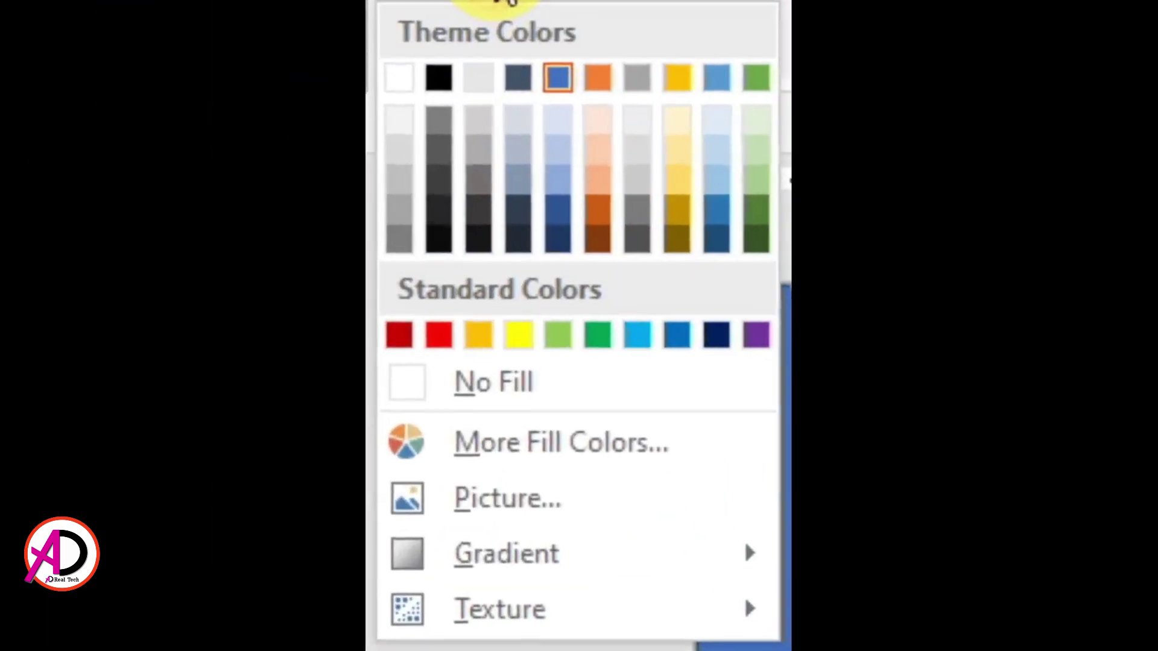
{"action": "left_click", "coordinate": [399, 78]}
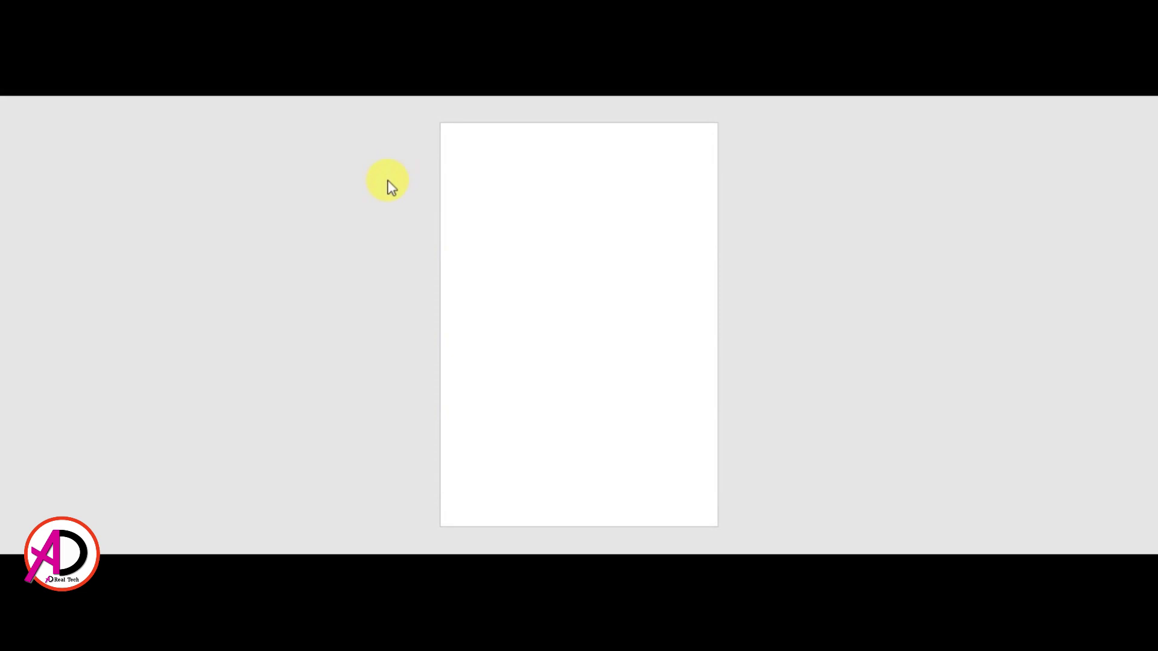
Step: Give the white strip a soft shadow from Shape Effects
{"action": "left_click", "coordinate": [389, 182]}
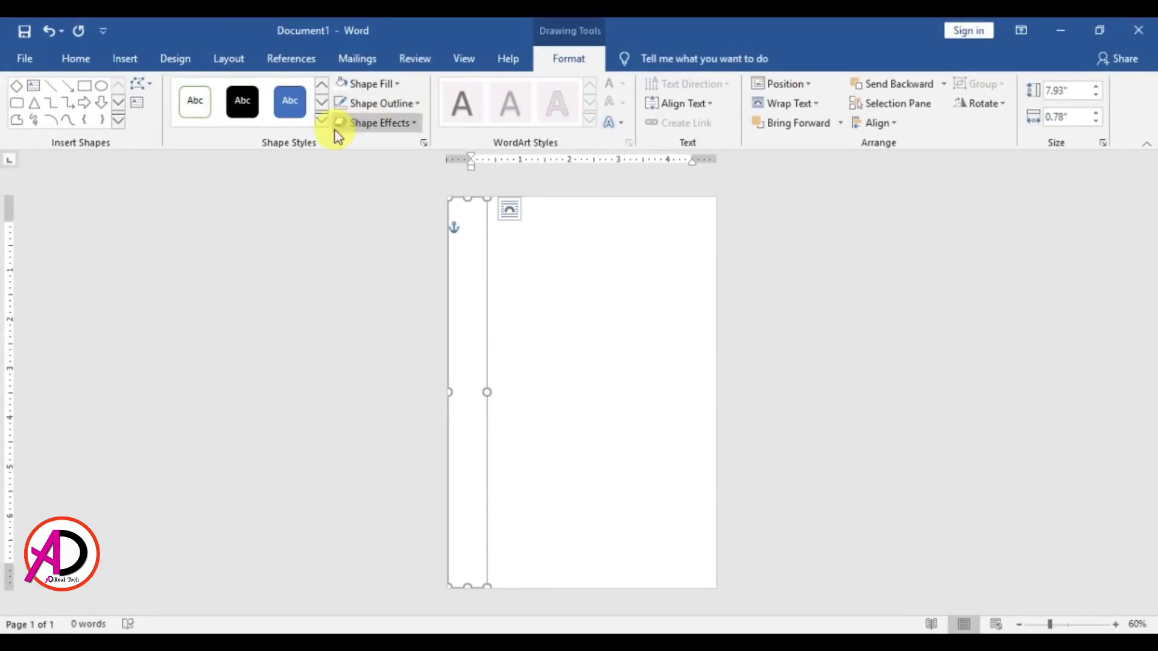
{"action": "left_click", "coordinate": [359, 123]}
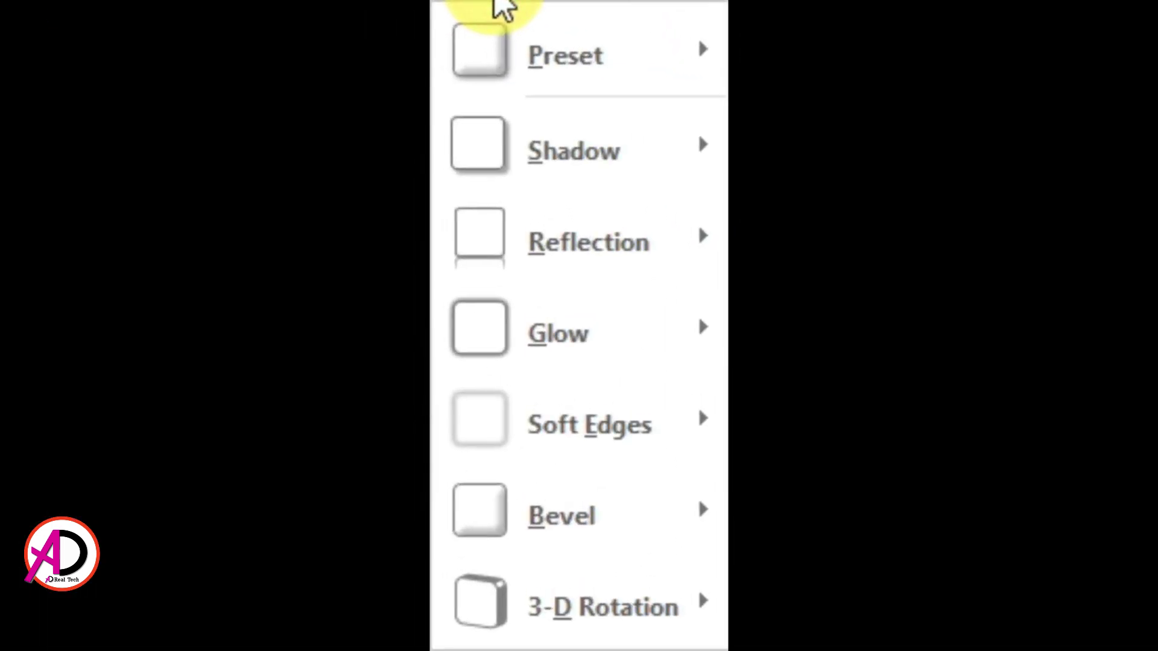
{"action": "mouse_move", "coordinate": [362, 154]}
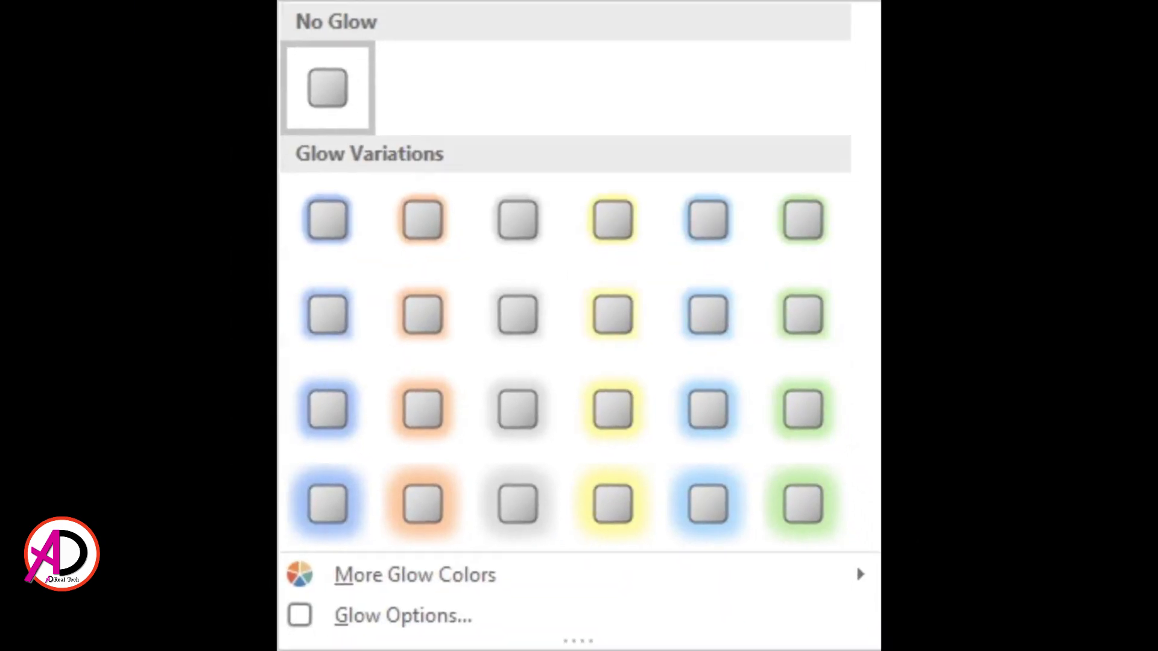
{"action": "mouse_move", "coordinate": [509, 171]}
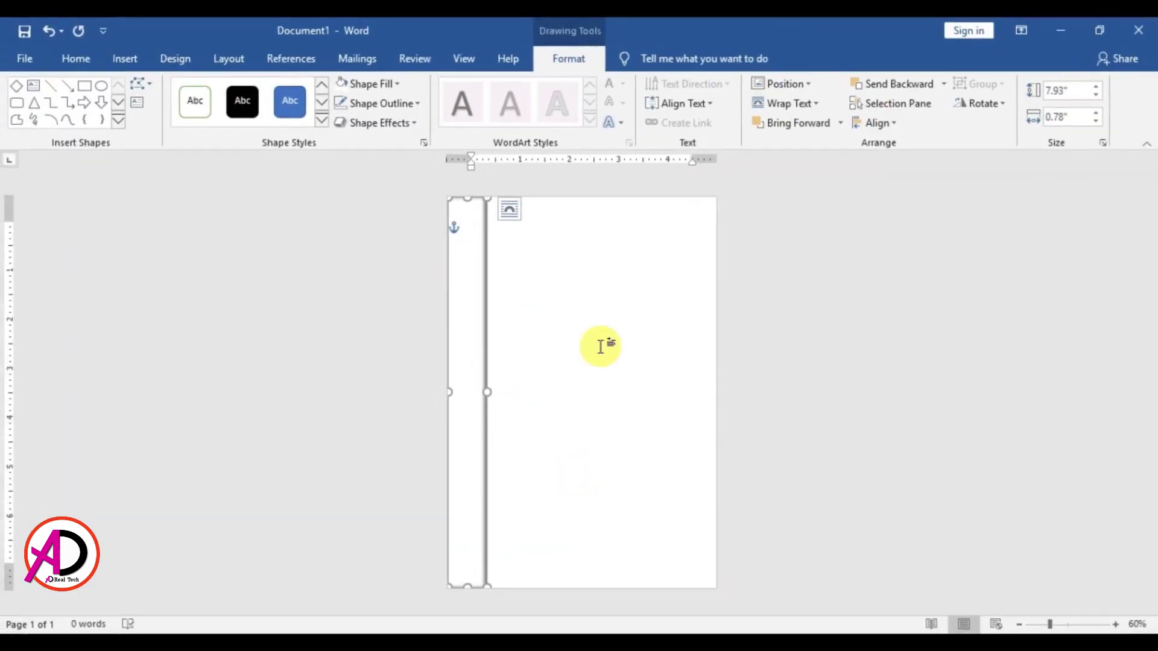
{"action": "left_click", "coordinate": [621, 301]}
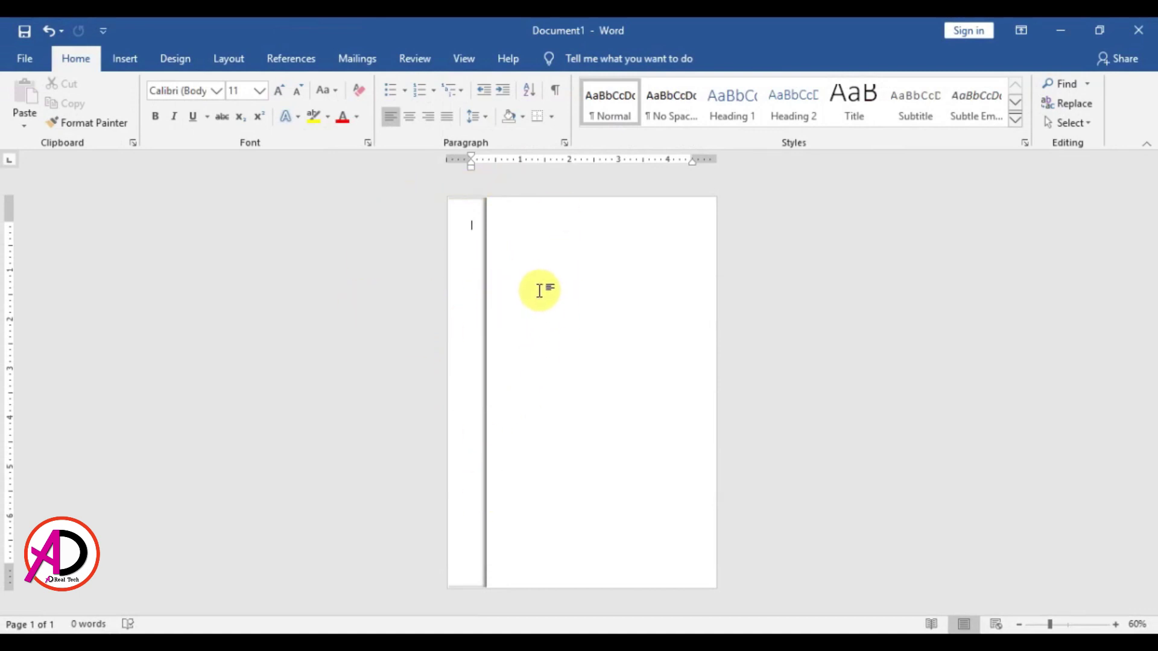
Step: Draw a diamond shape on the page and nudge it slightly upward
{"action": "left_click", "coordinate": [125, 60]}
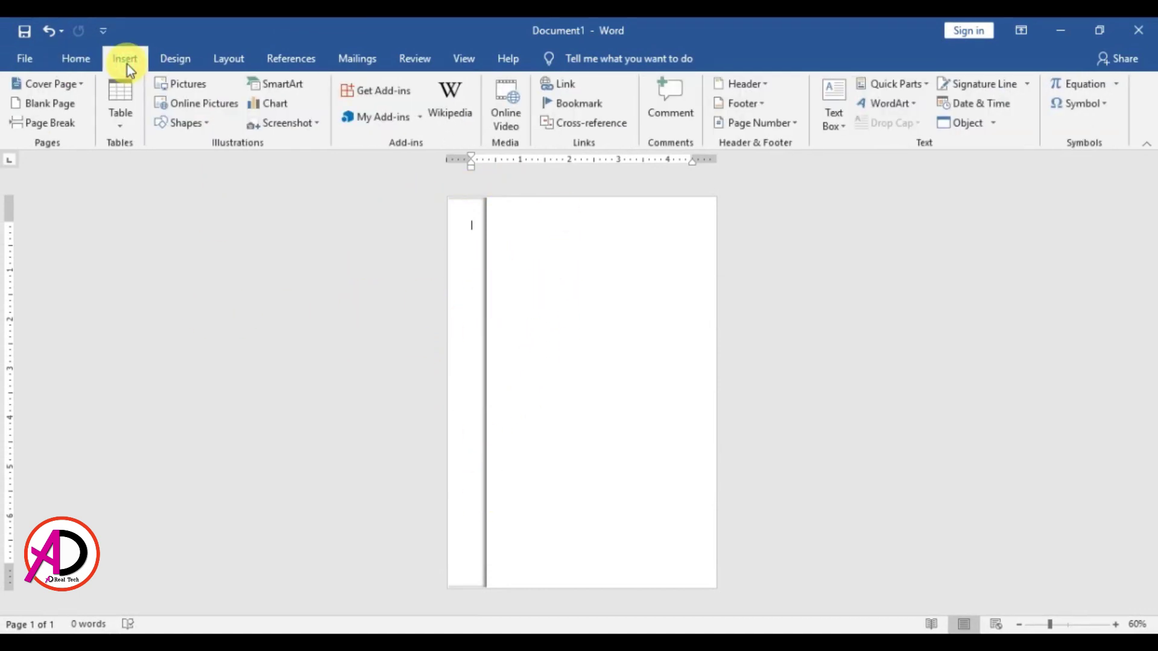
{"action": "left_click", "coordinate": [200, 128]}
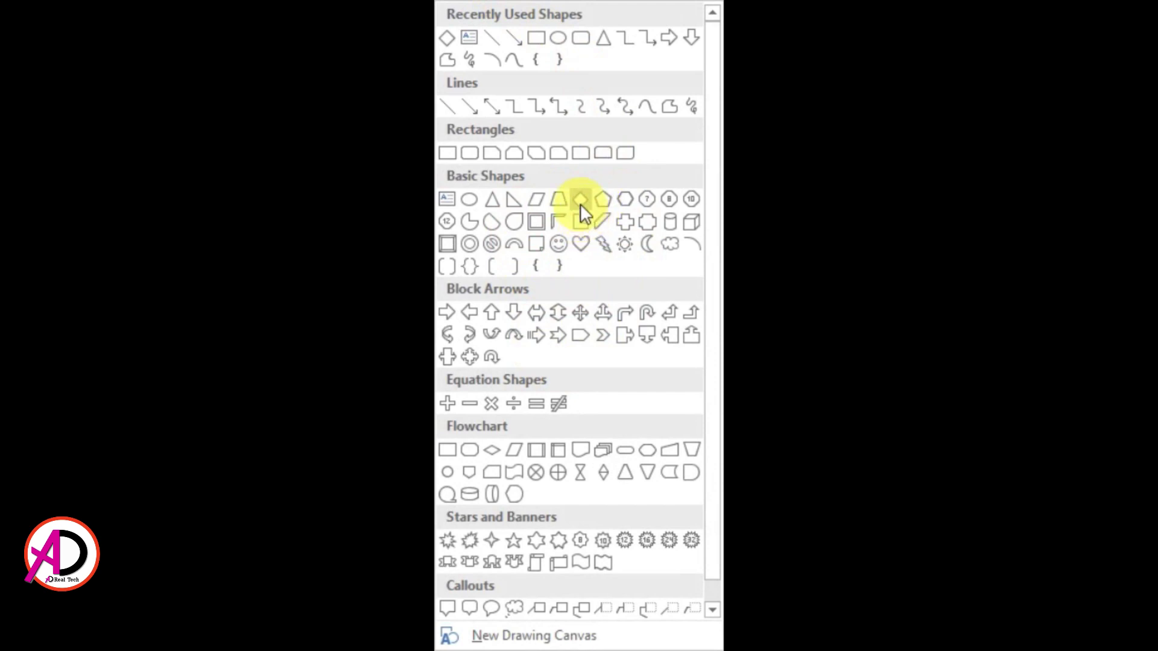
{"action": "left_click", "coordinate": [580, 203]}
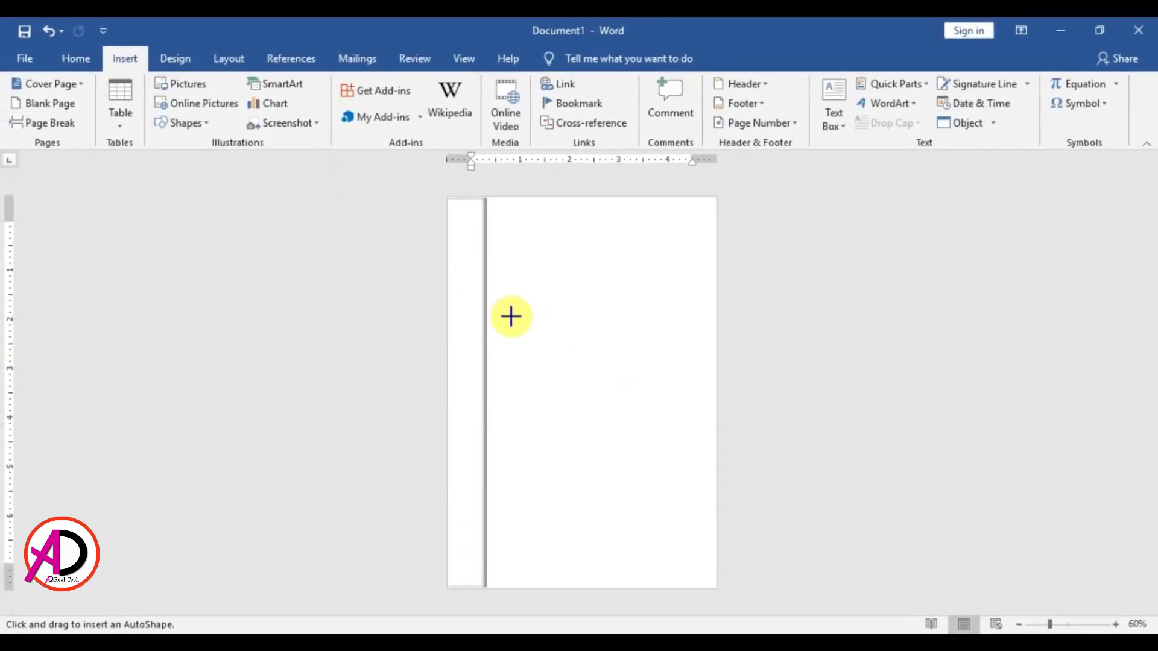
{"action": "mouse_move", "coordinate": [510, 313]}
{"action": "left_mouse_down"}
{"action": "mouse_move", "coordinate": [667, 494]}
{"action": "mouse_move", "coordinate": [660, 484]}
{"action": "left_mouse_up"}
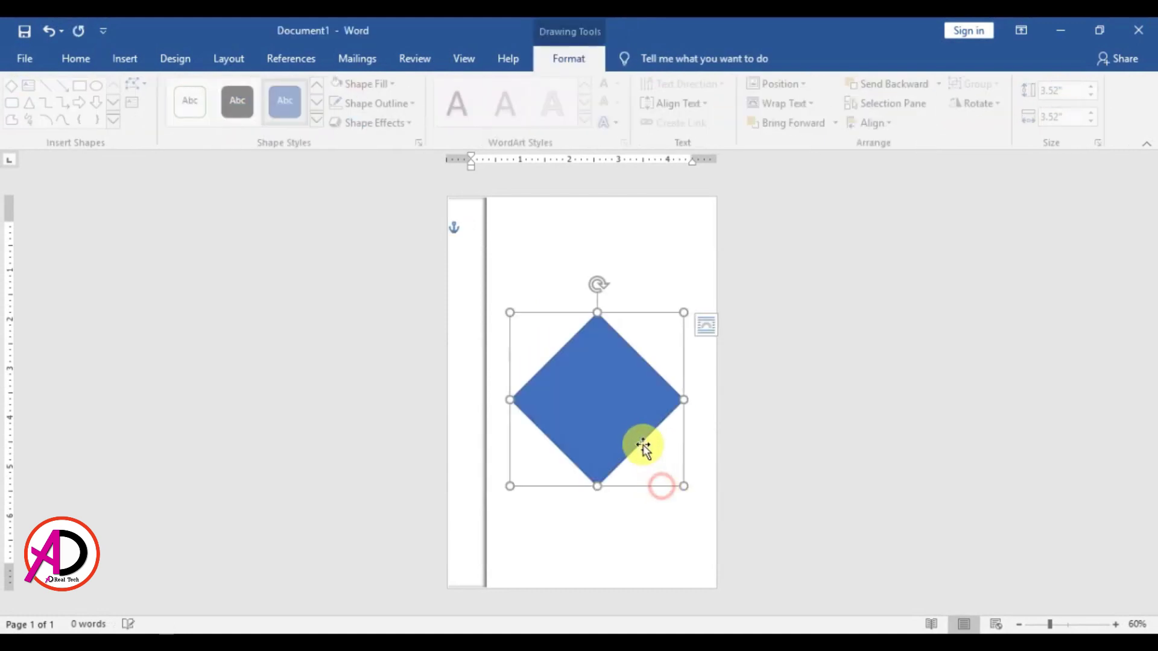
{"action": "left_click_drag", "start_coordinate": [633, 431], "coordinate": [633, 421]}
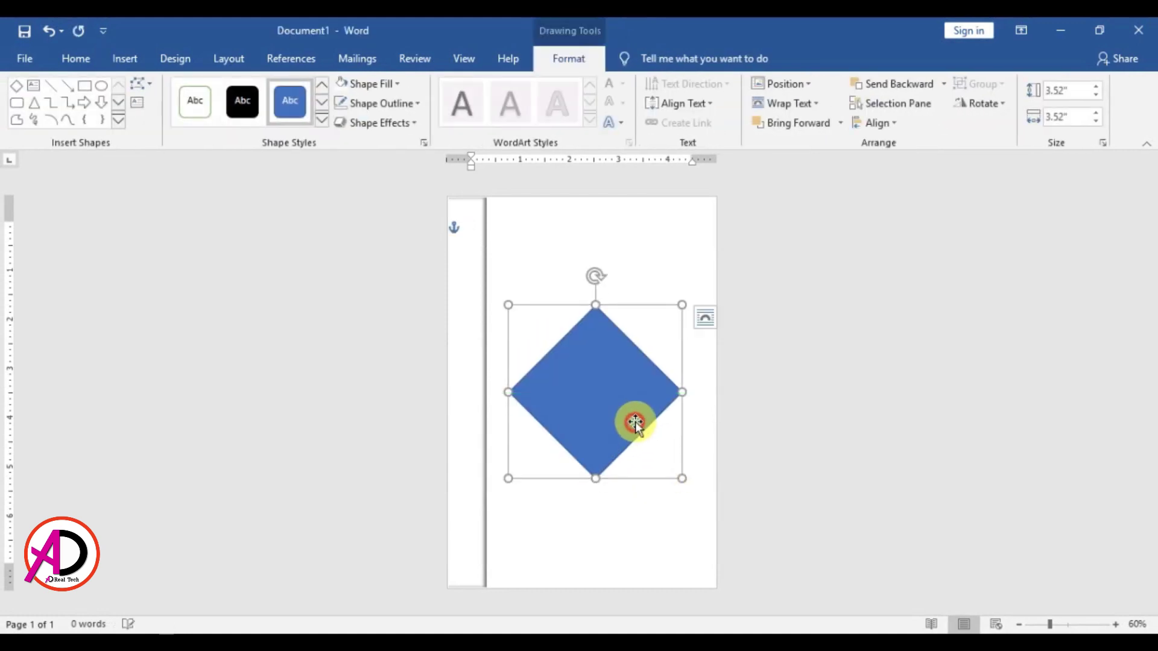
Step: Align the diamond to the vertical middle of the page
{"action": "left_click", "coordinate": [892, 124]}
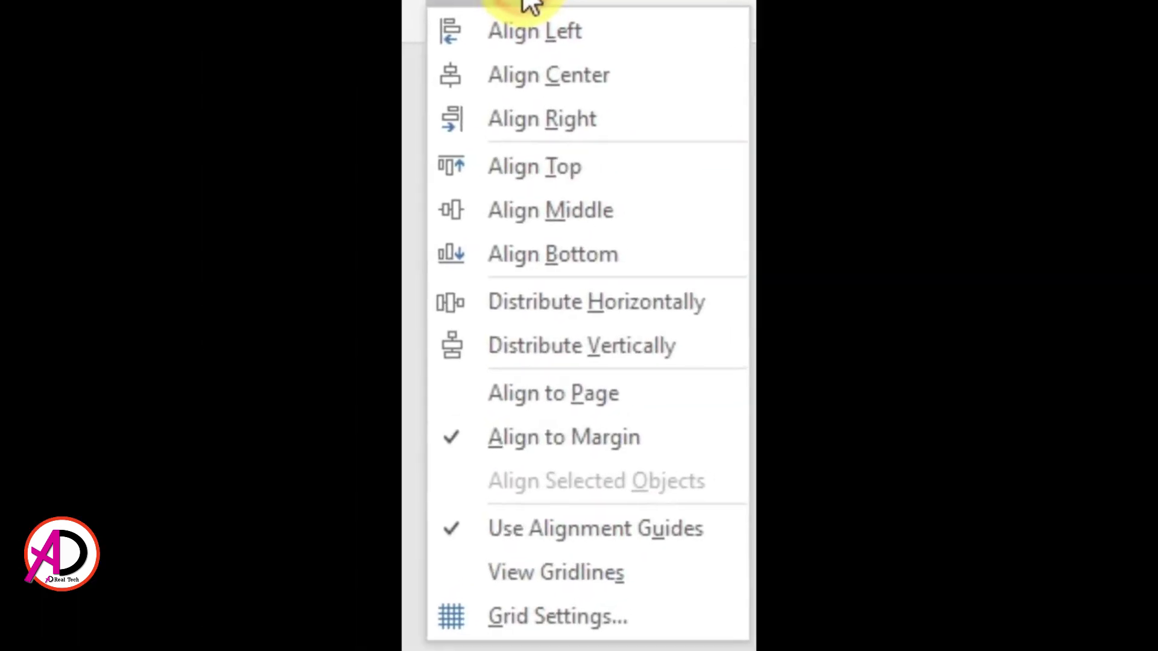
{"action": "left_click", "coordinate": [890, 162]}
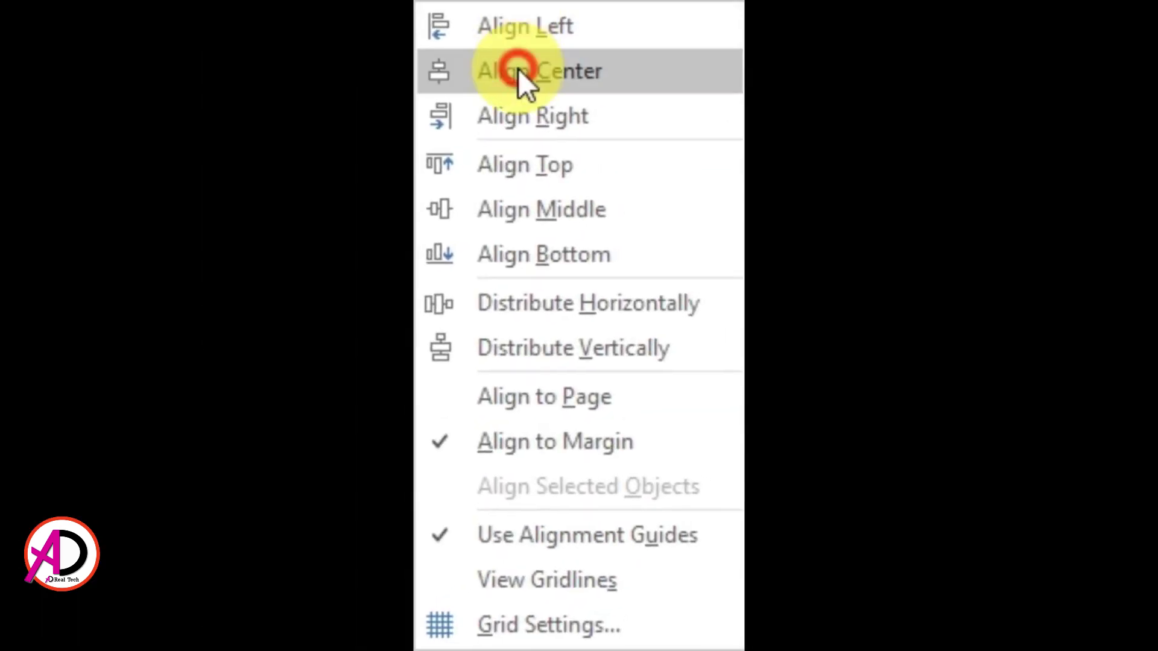
{"action": "left_click", "coordinate": [884, 122]}
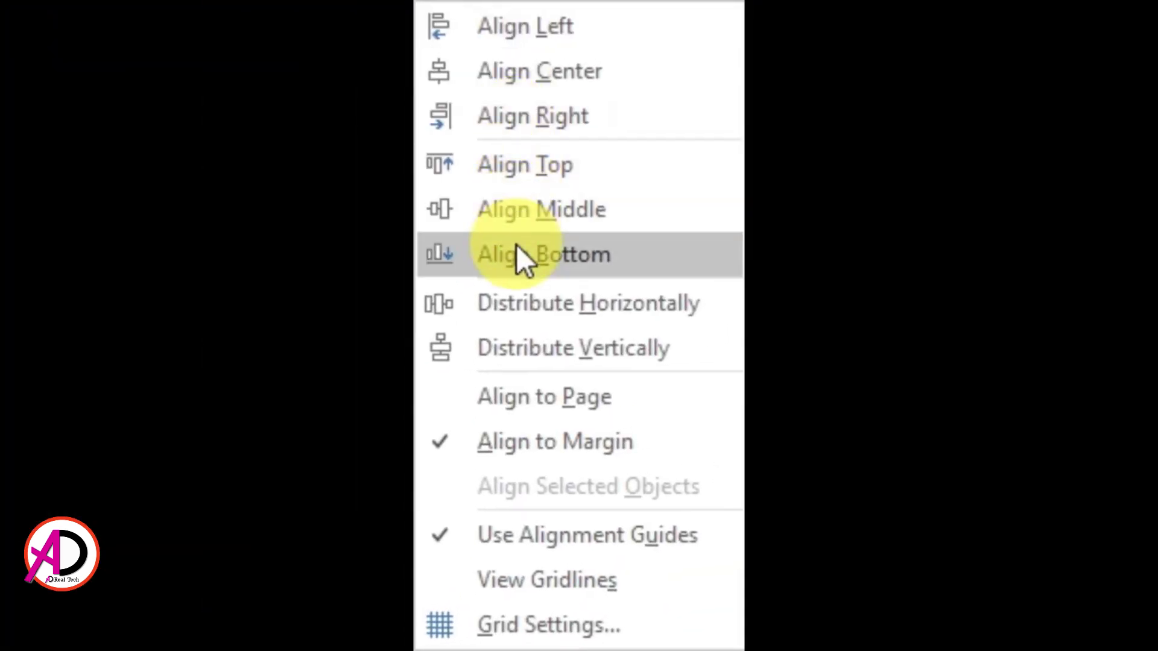
{"action": "left_click", "coordinate": [497, 212]}
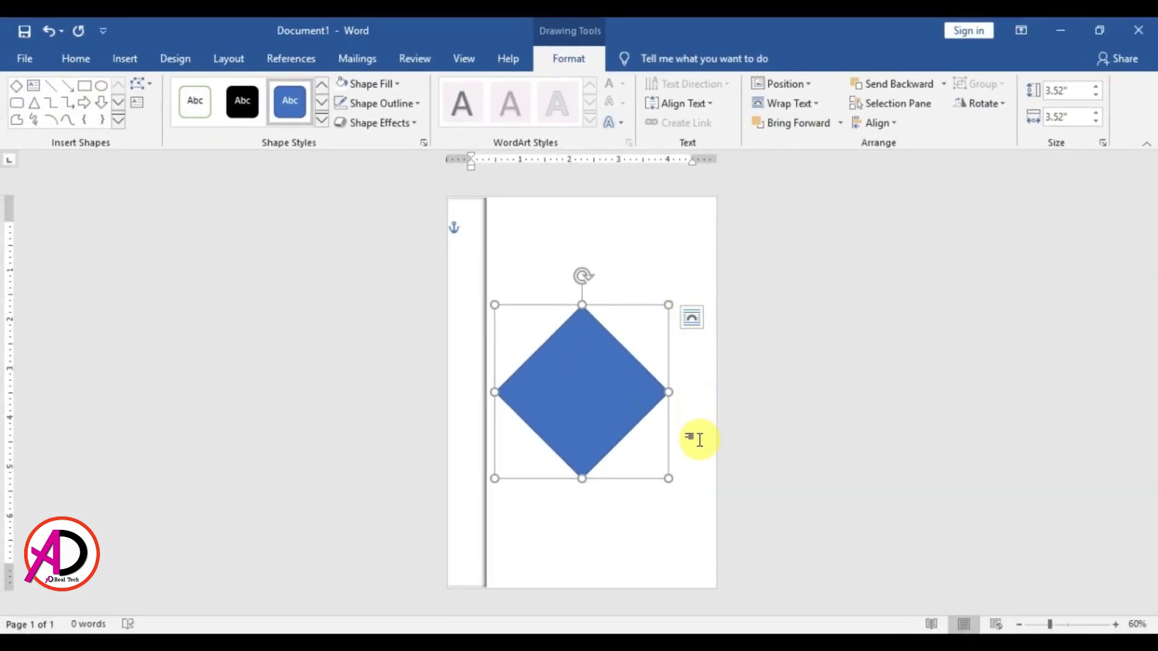
{"action": "left_click", "coordinate": [704, 462]}
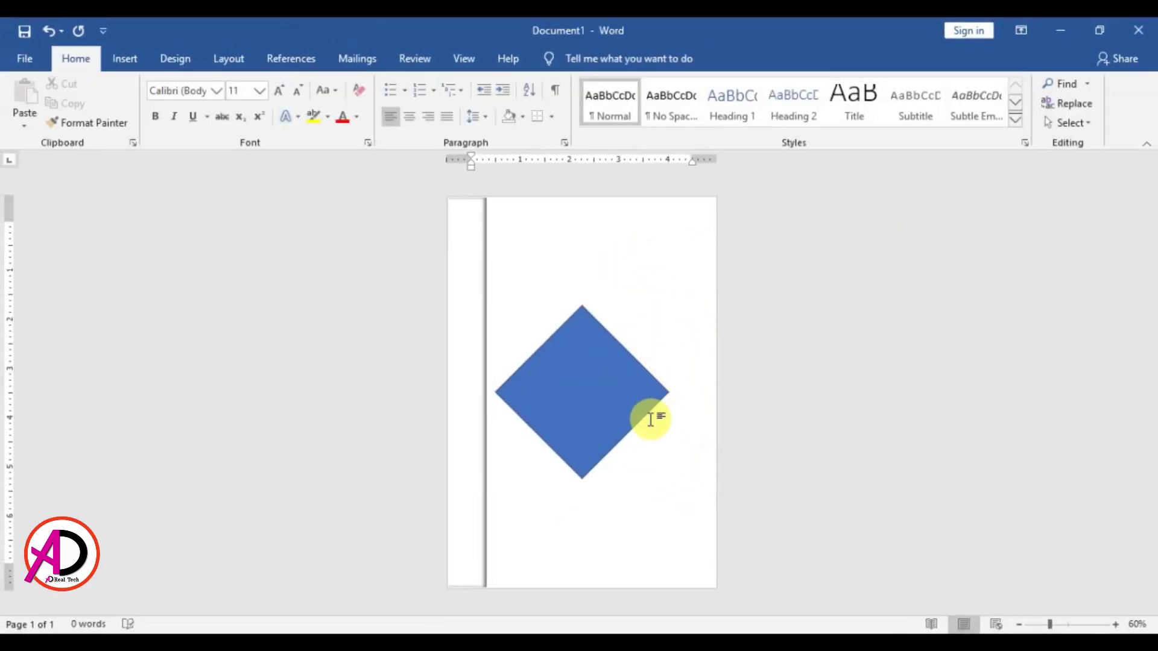
{"action": "left_click", "coordinate": [126, 58]}
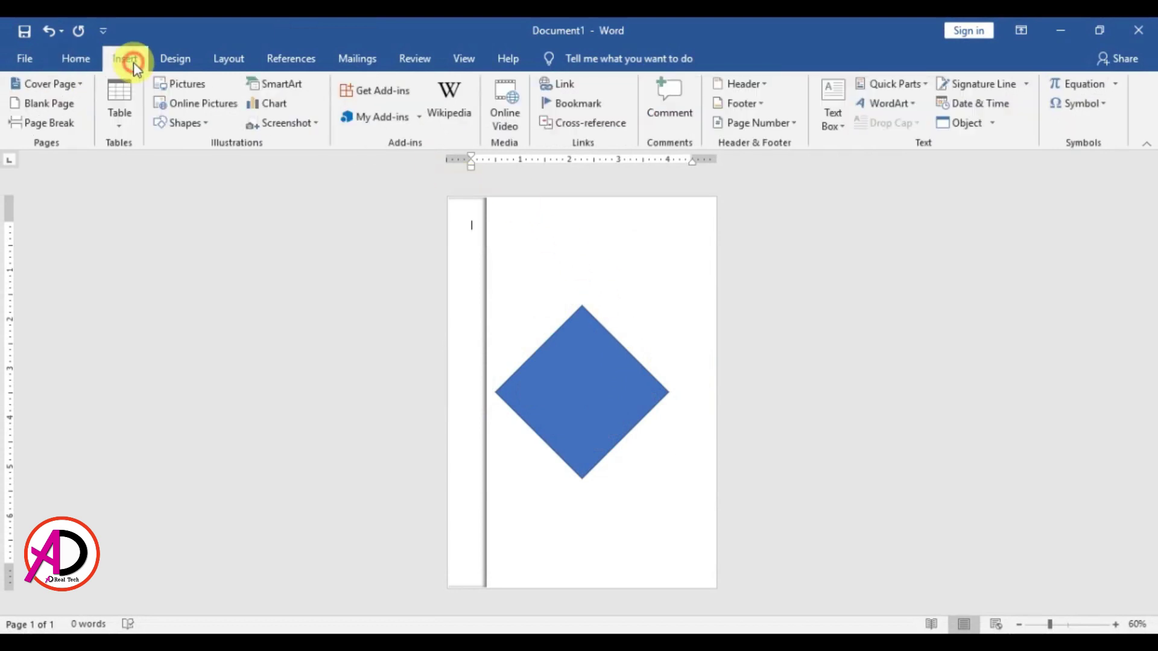
Step: Draw a rectangle over the diamond and rotate it to lie diagonally
{"action": "left_click", "coordinate": [192, 124]}
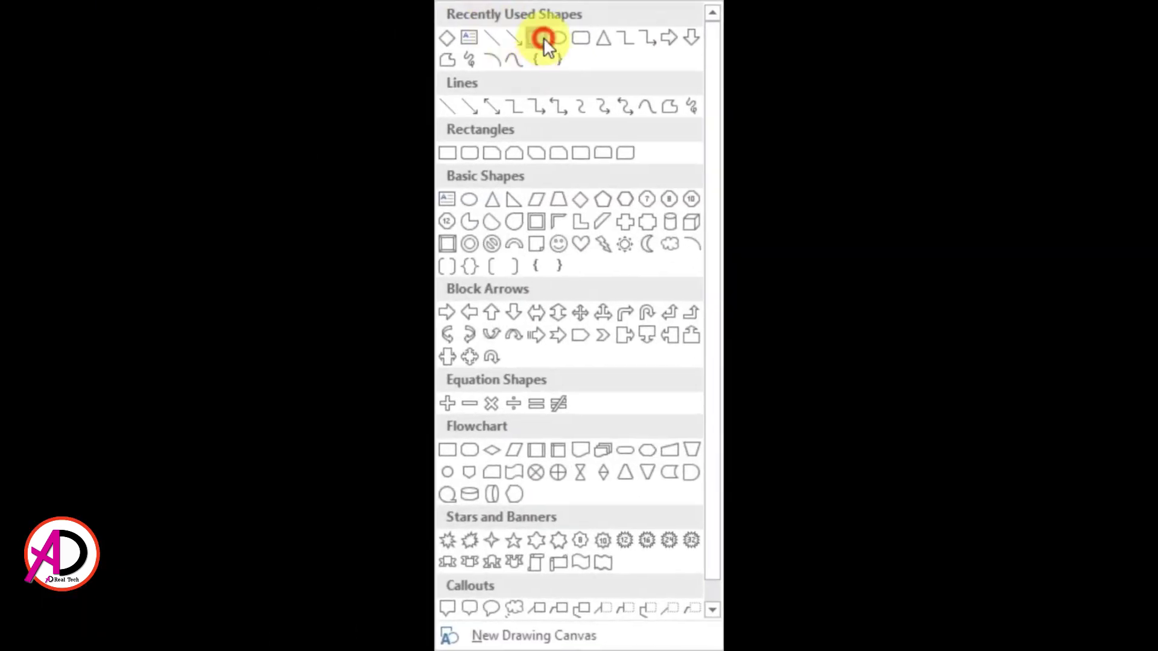
{"action": "left_click", "coordinate": [256, 181]}
{"action": "left_click_drag", "start_coordinate": [575, 224], "coordinate": [663, 438]}
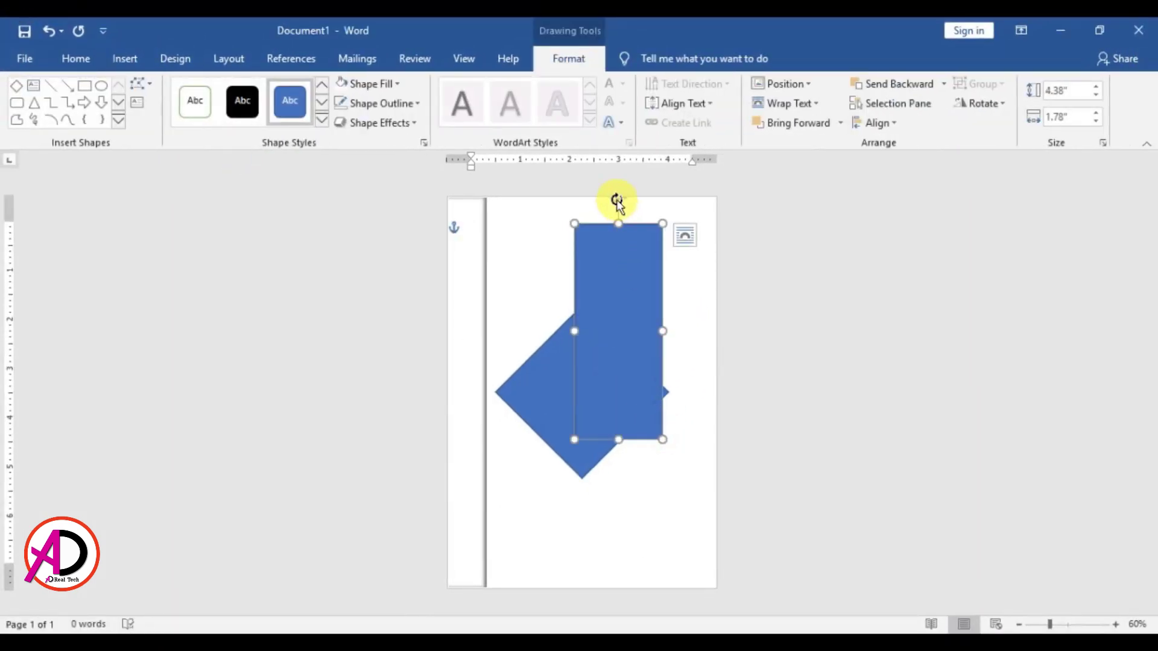
{"action": "left_click_drag", "start_coordinate": [618, 202], "coordinate": [532, 243]}
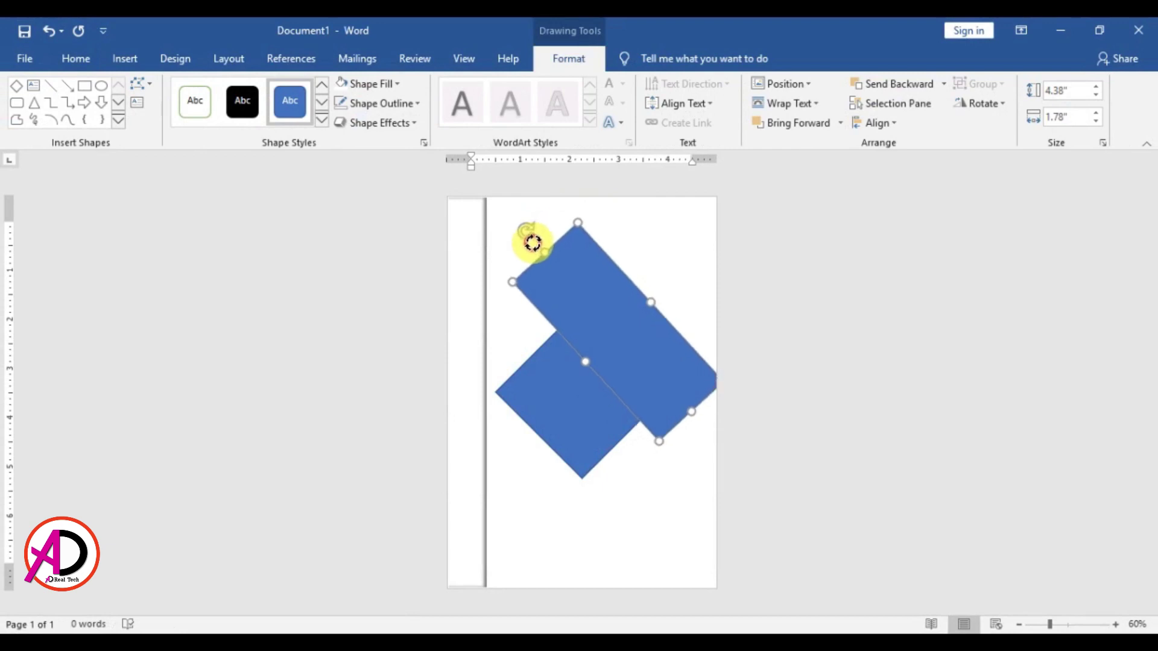
Step: Move the diagonal bar to the top and resize it to 4.58 x 1.67 inches
{"action": "left_click_drag", "start_coordinate": [604, 305], "coordinate": [611, 278]}
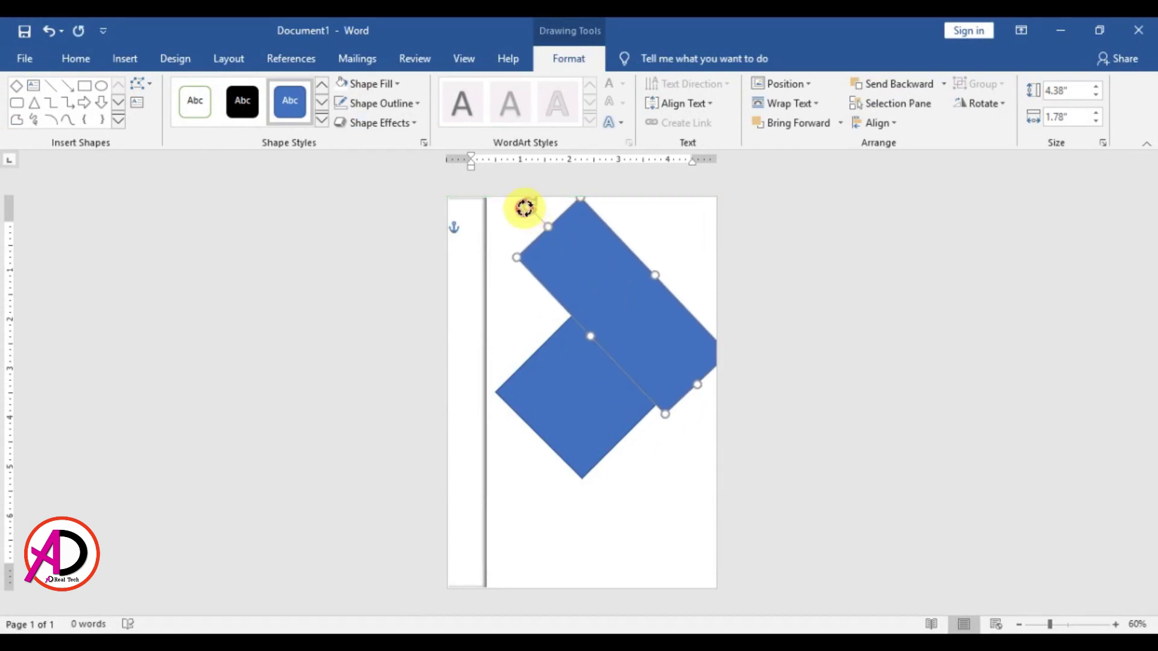
{"action": "left_click_drag", "start_coordinate": [603, 290], "coordinate": [615, 264]}
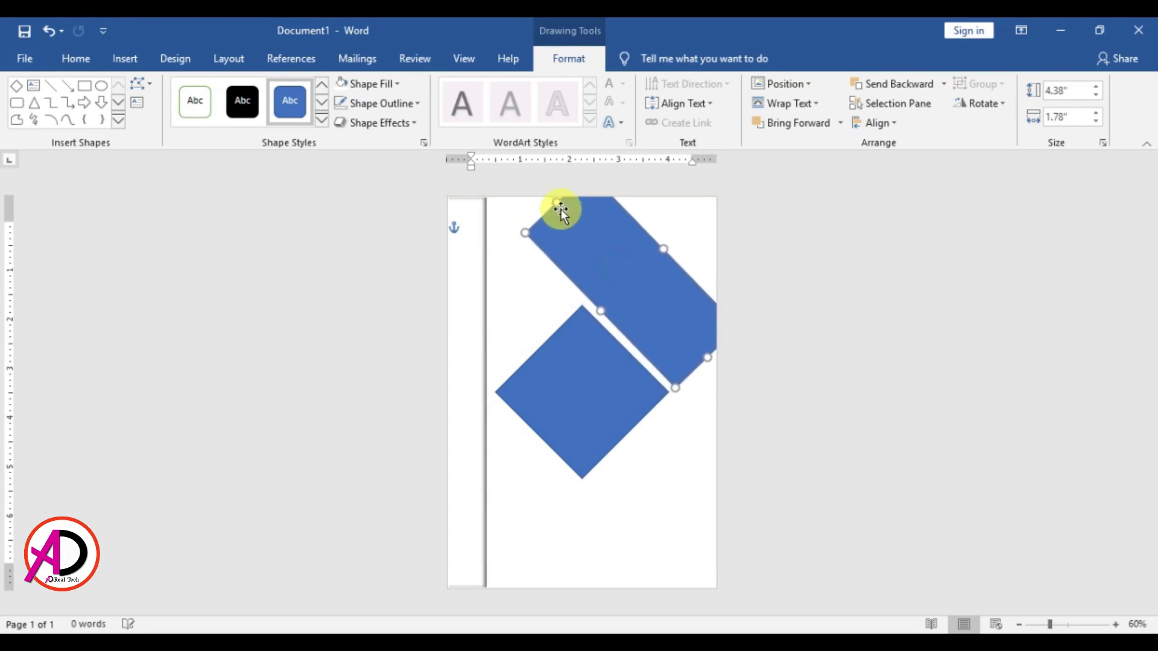
{"action": "left_click_drag", "start_coordinate": [556, 203], "coordinate": [505, 161]}
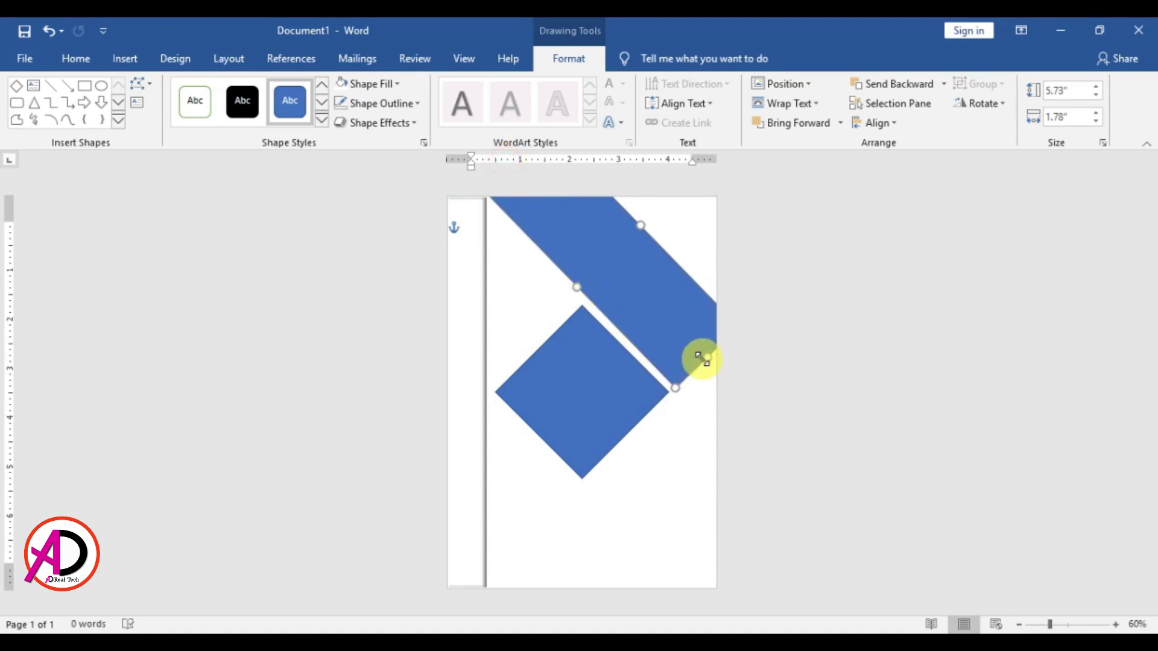
{"action": "left_click_drag", "start_coordinate": [705, 356], "coordinate": [561, 264]}
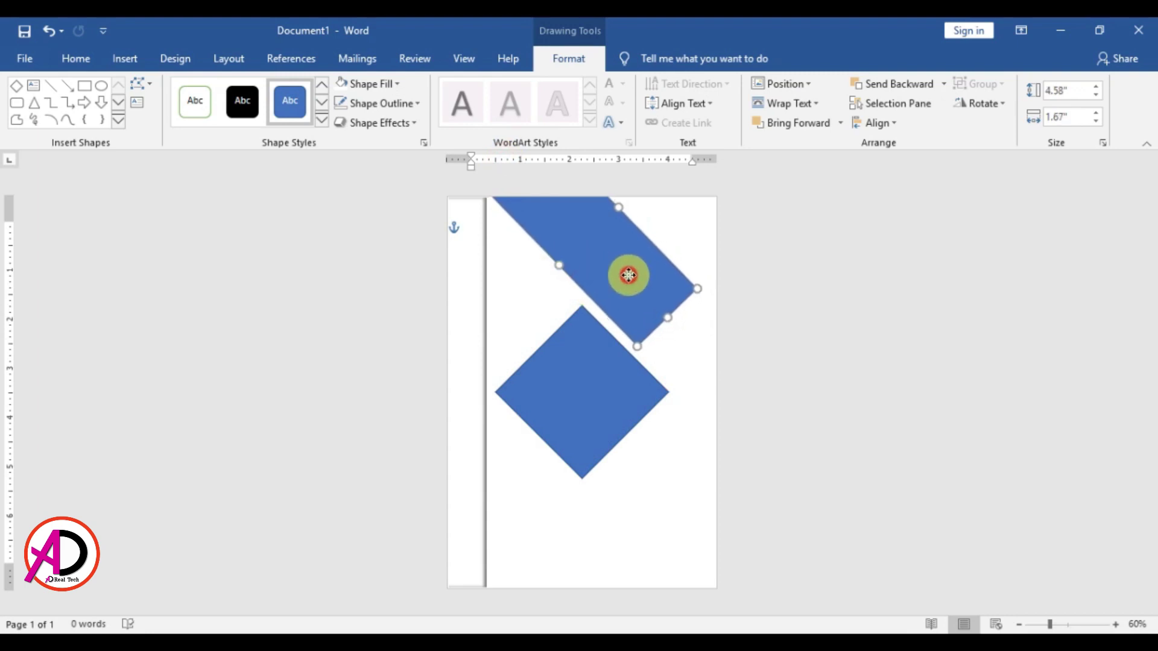
{"action": "left_click", "coordinate": [690, 365]}
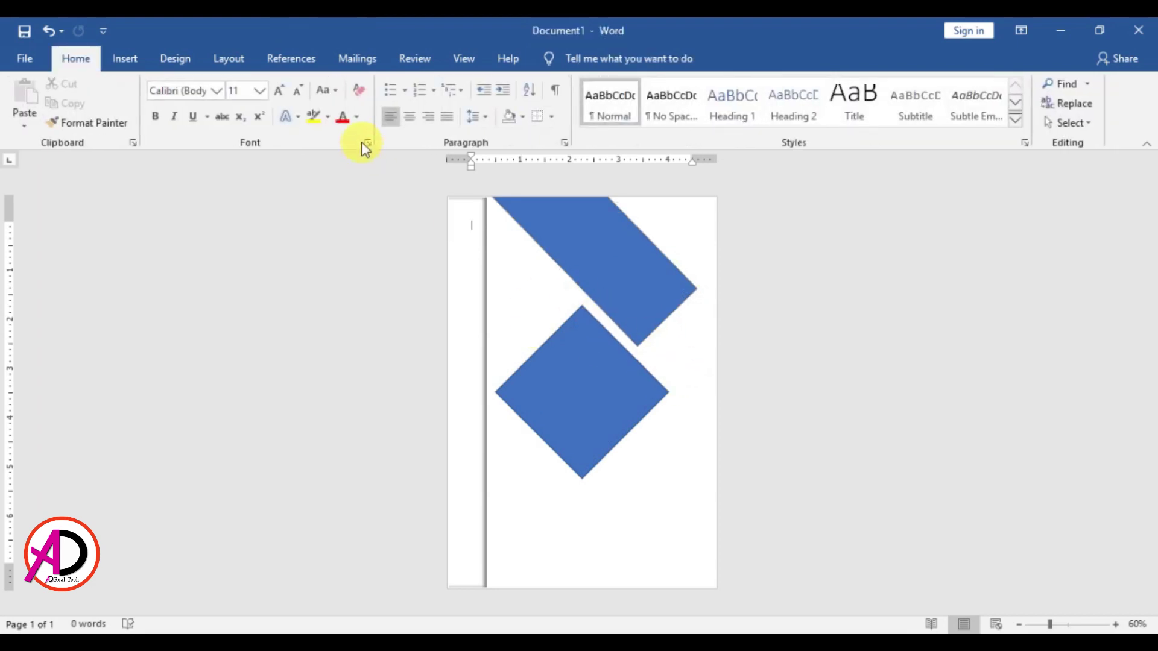
{"action": "left_click", "coordinate": [627, 259]}
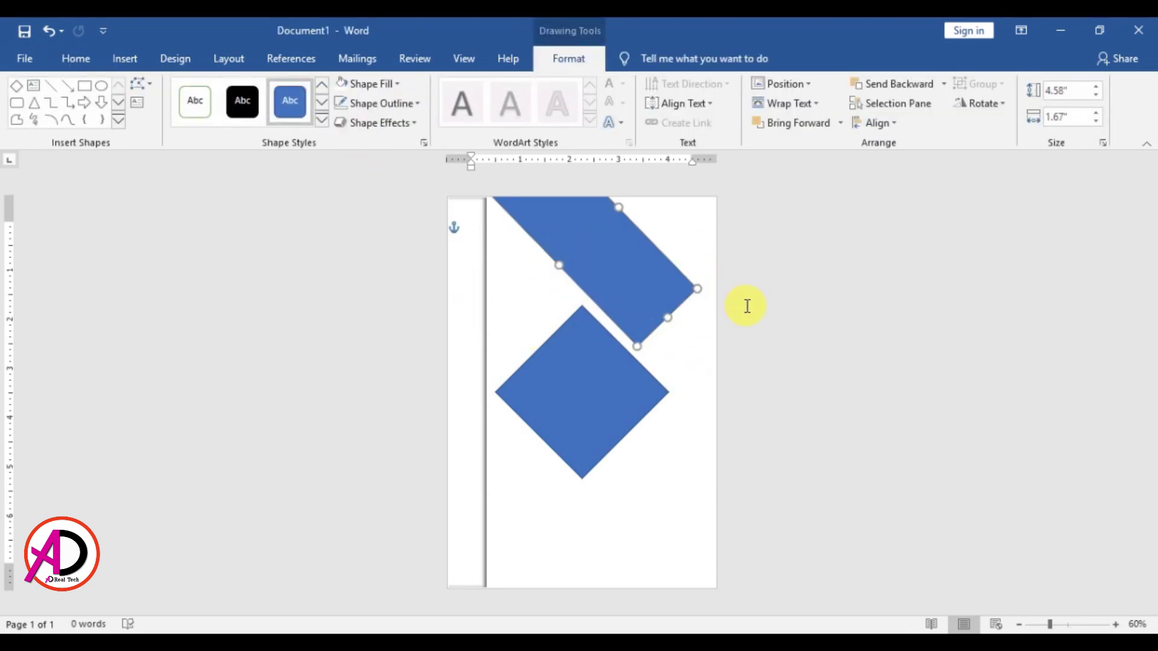
Step: Ctrl-drag a copy of the diagonal bar and shrink it into a small square at its lower end
{"action": "left_click_drag", "start_coordinate": [638, 284], "coordinate": [638, 440]}
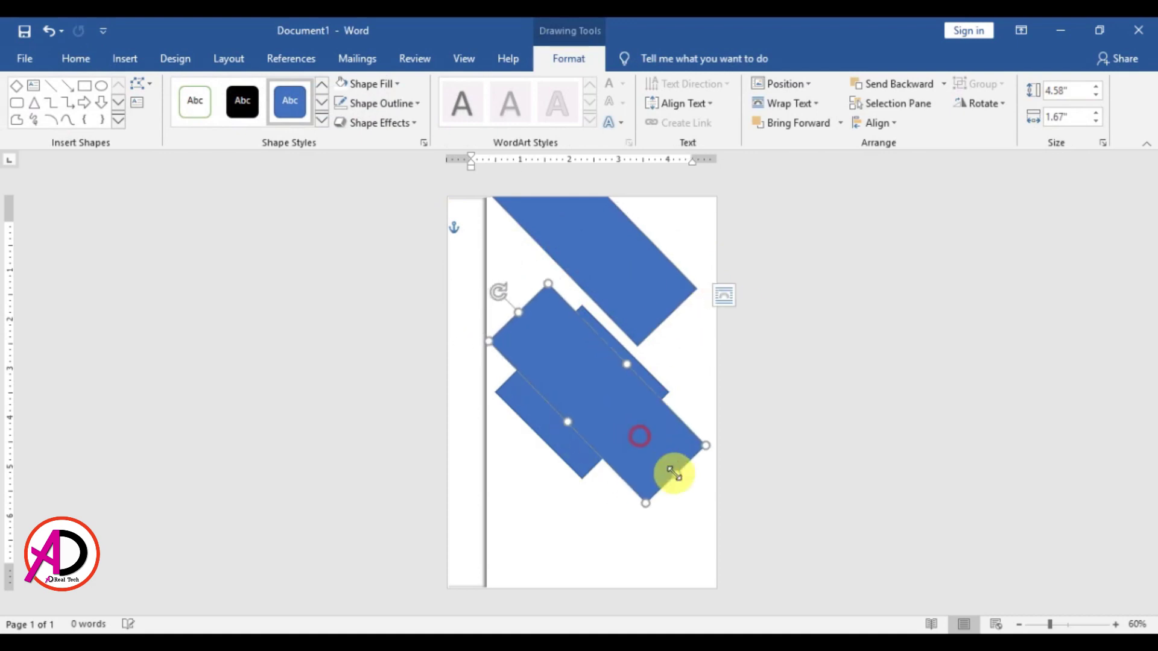
{"action": "left_click_drag", "start_coordinate": [674, 475], "coordinate": [649, 287]}
{"action": "left_click", "coordinate": [697, 357]}
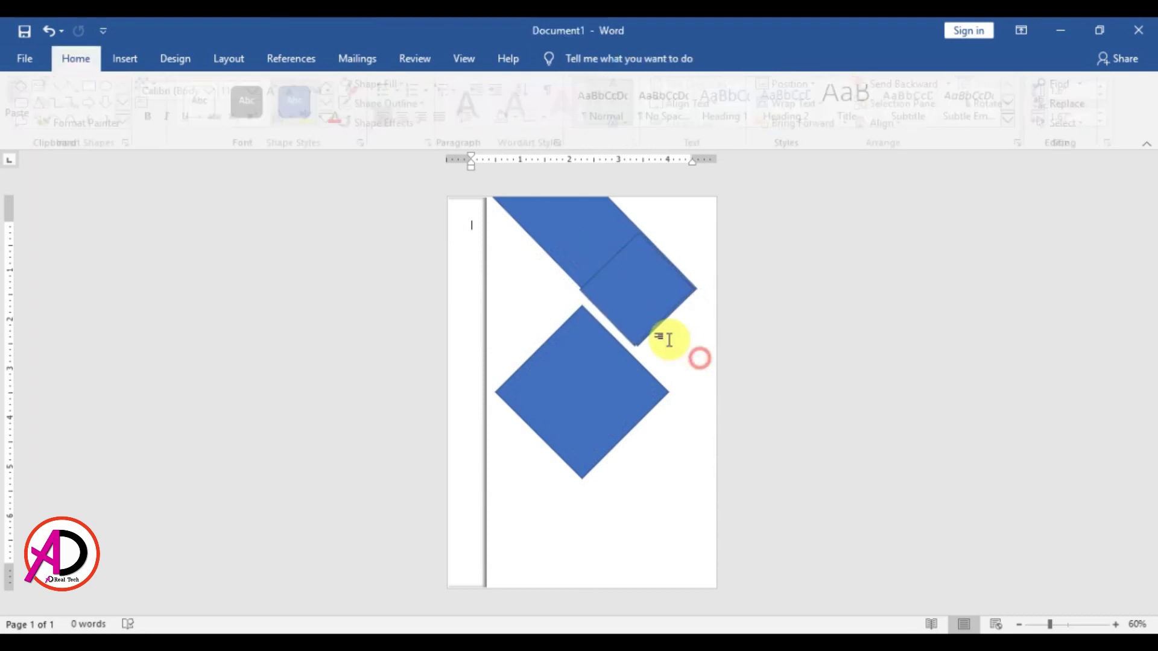
{"action": "left_click", "coordinate": [653, 291]}
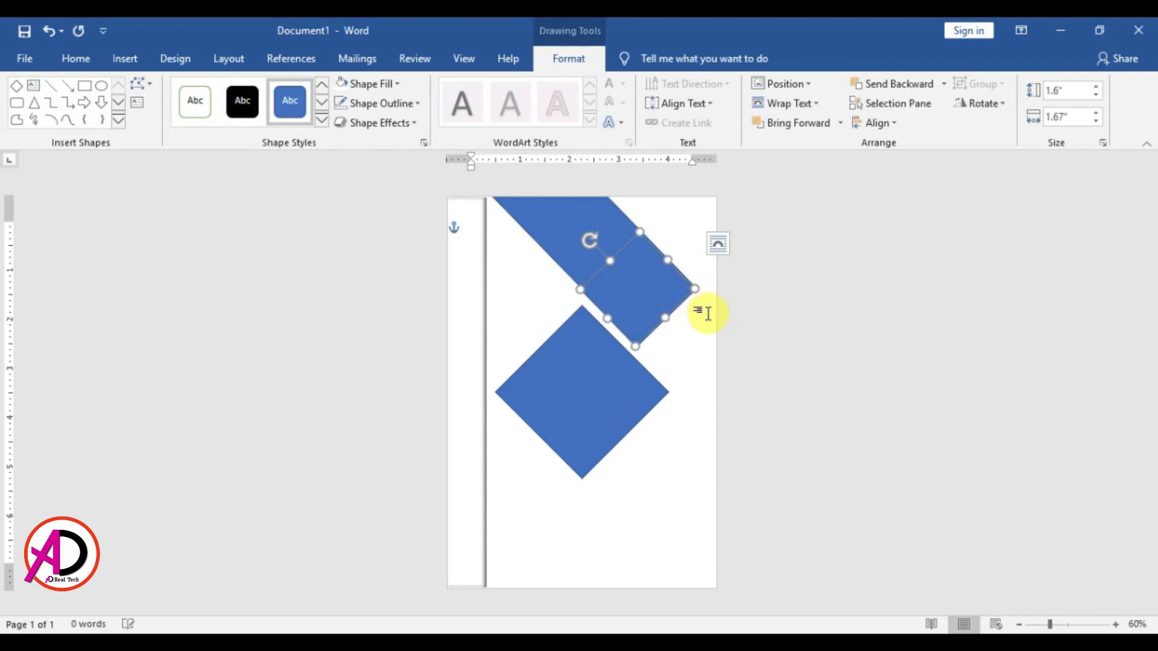
{"action": "left_click", "coordinate": [703, 339]}
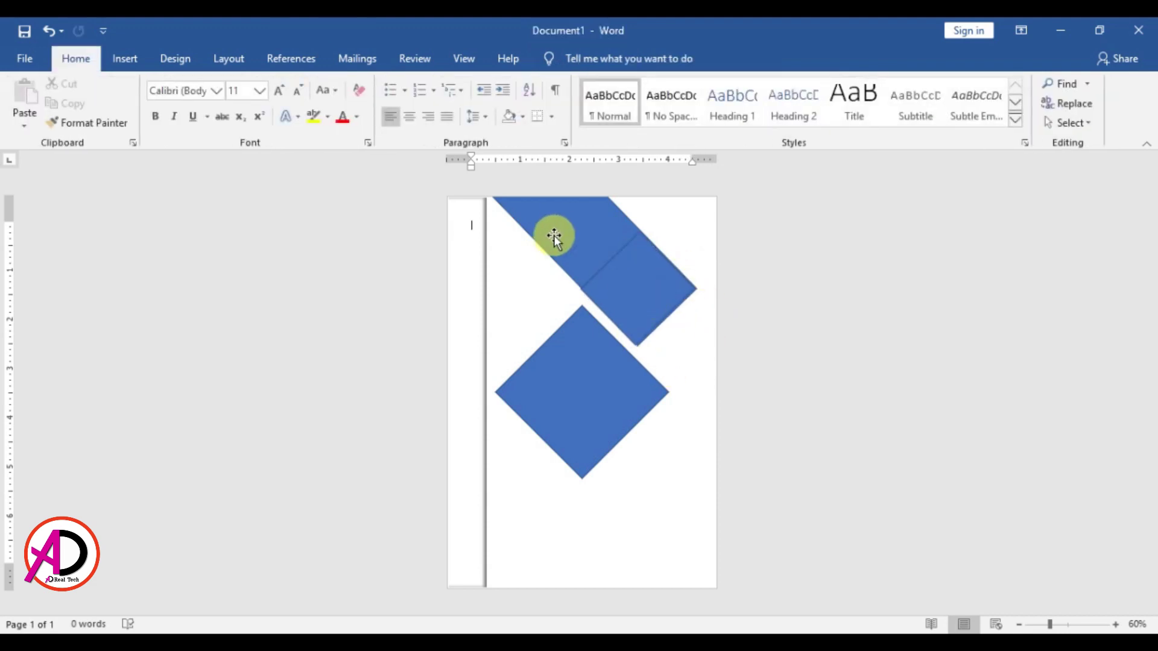
{"action": "left_click", "coordinate": [638, 269]}
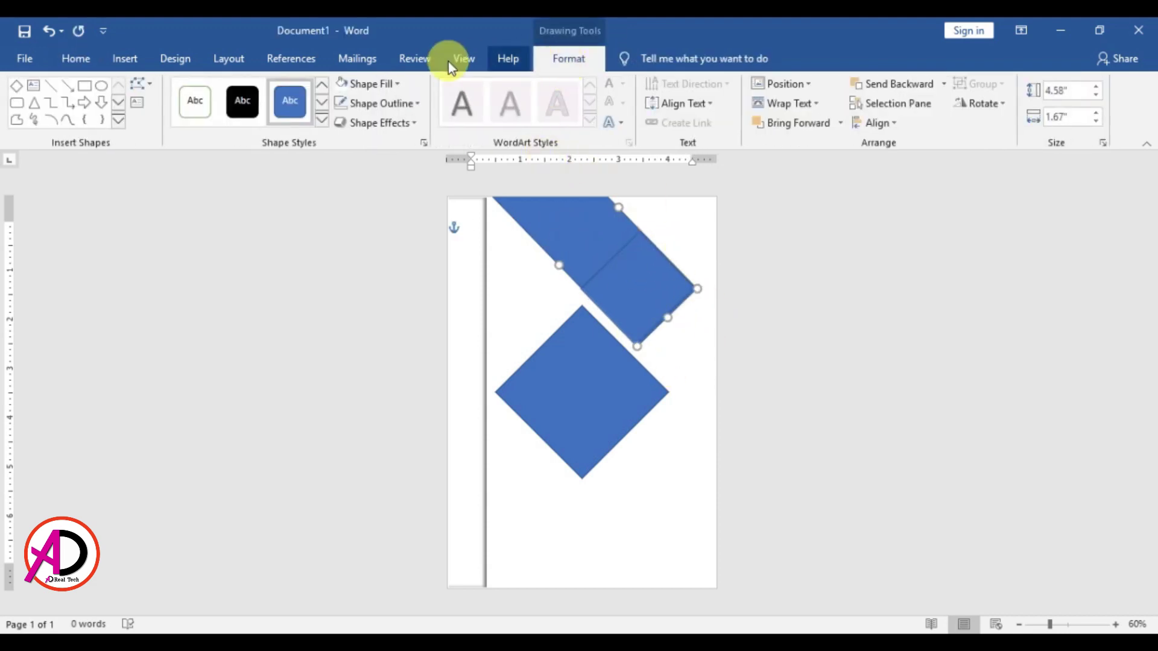
{"action": "left_click", "coordinate": [395, 89]}
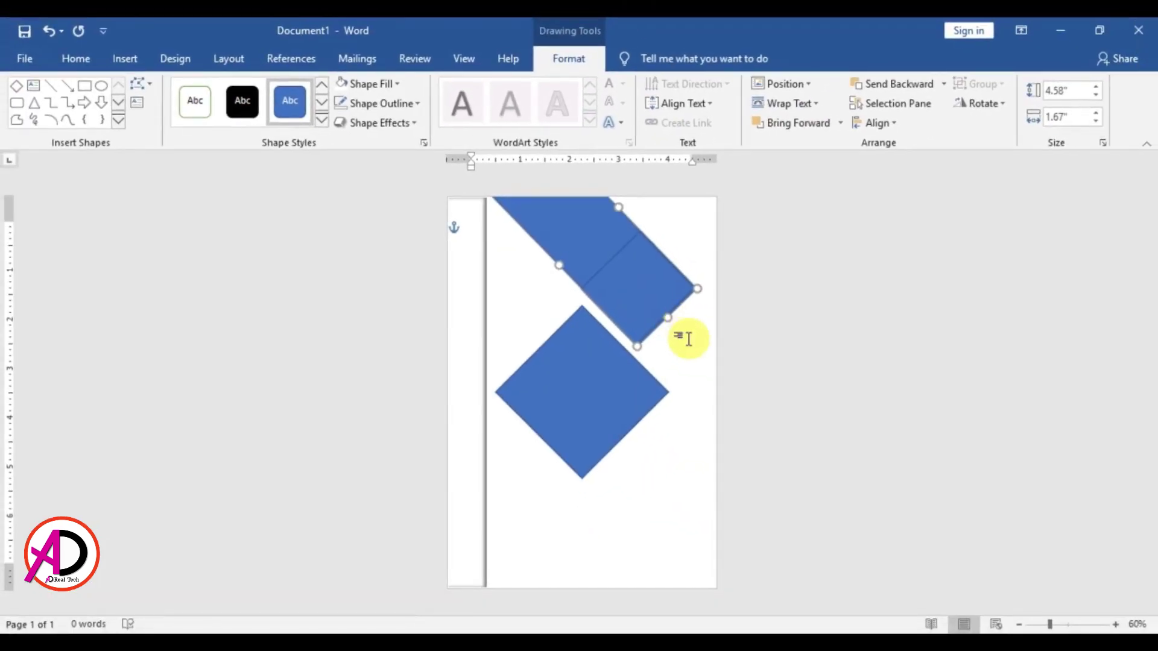
Step: Fill the small square with dark blue
{"action": "left_click", "coordinate": [718, 369]}
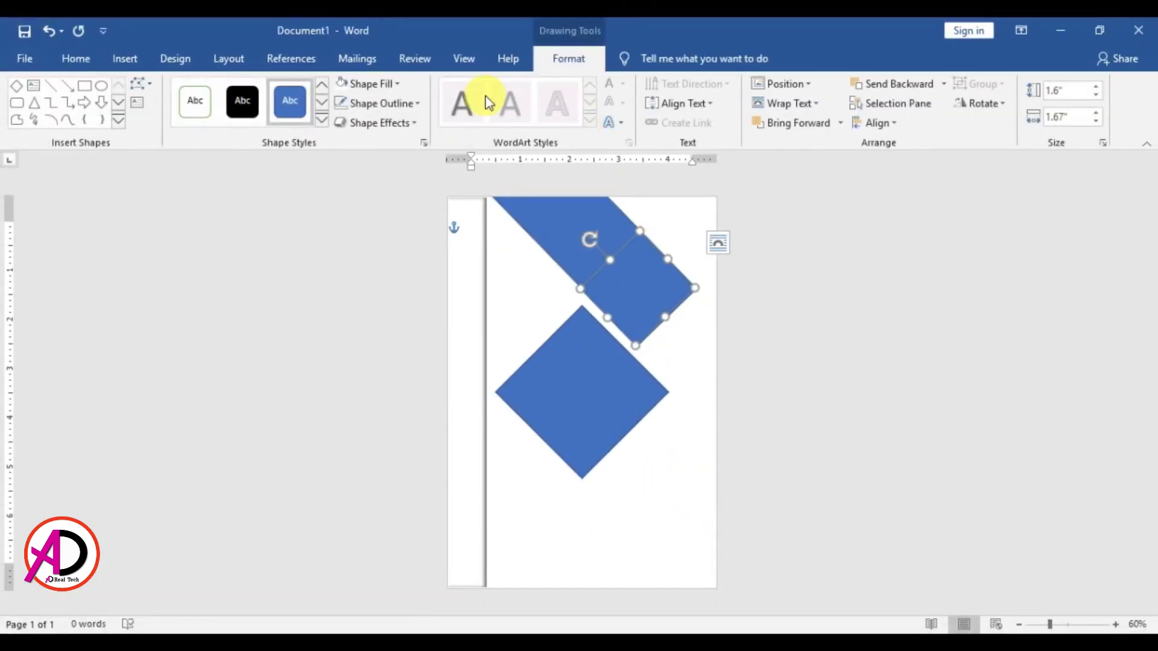
{"action": "left_click", "coordinate": [373, 84]}
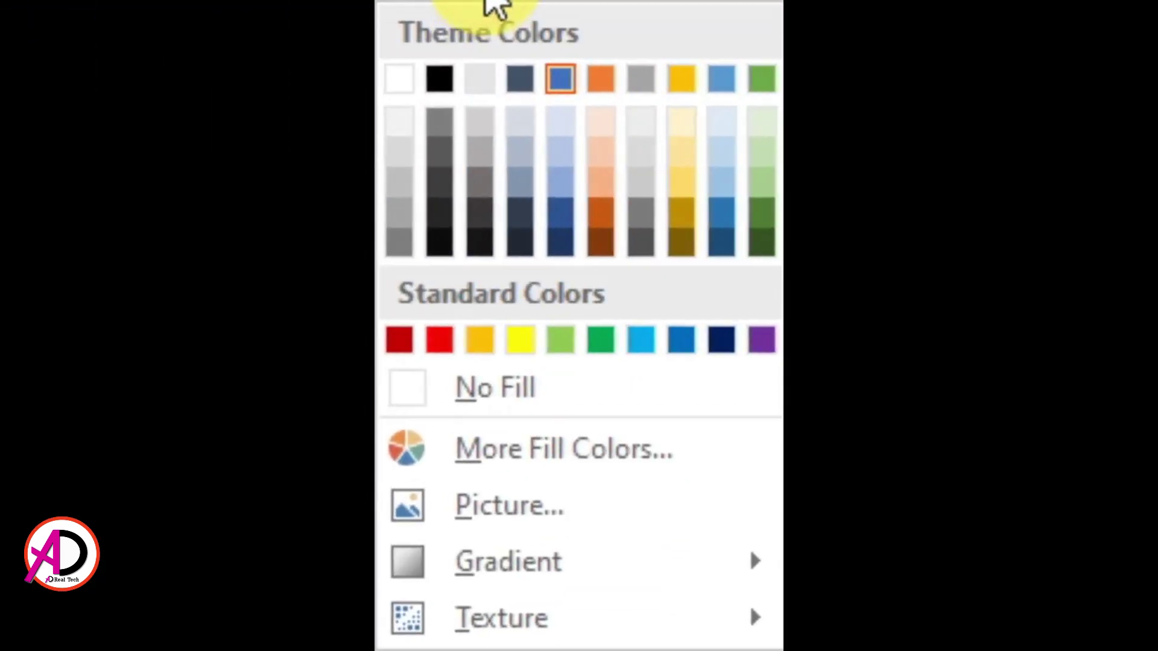
{"action": "left_click", "coordinate": [560, 339]}
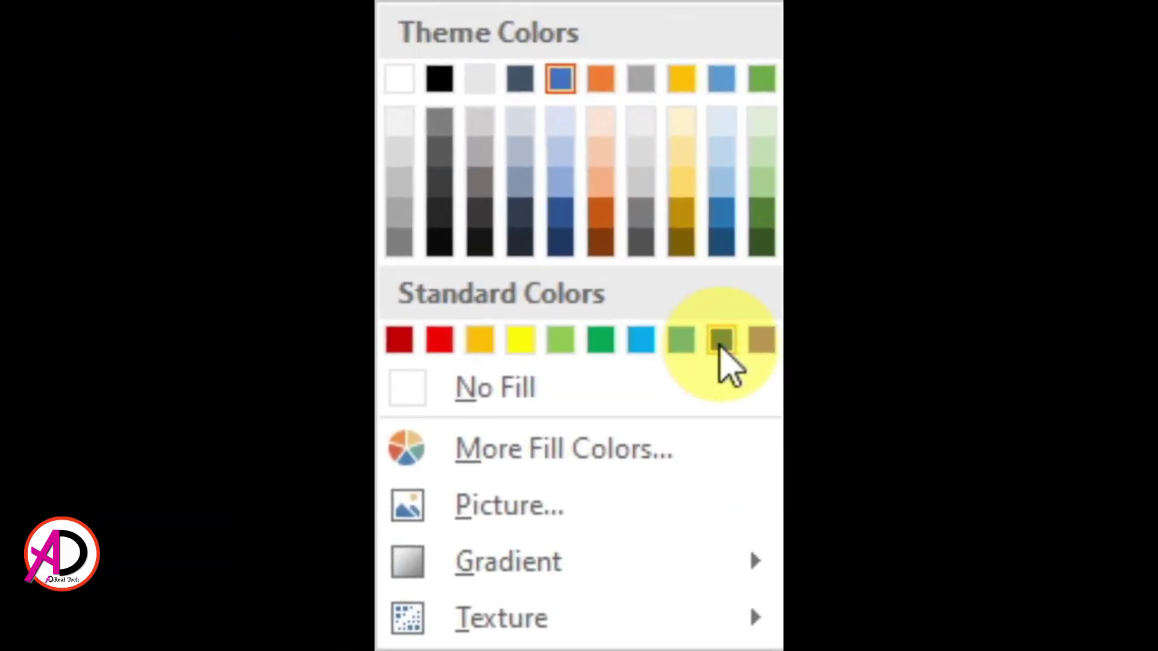
{"action": "left_click", "coordinate": [730, 354]}
Step: Adjust the shape outline colour
{"action": "left_click", "coordinate": [375, 103]}
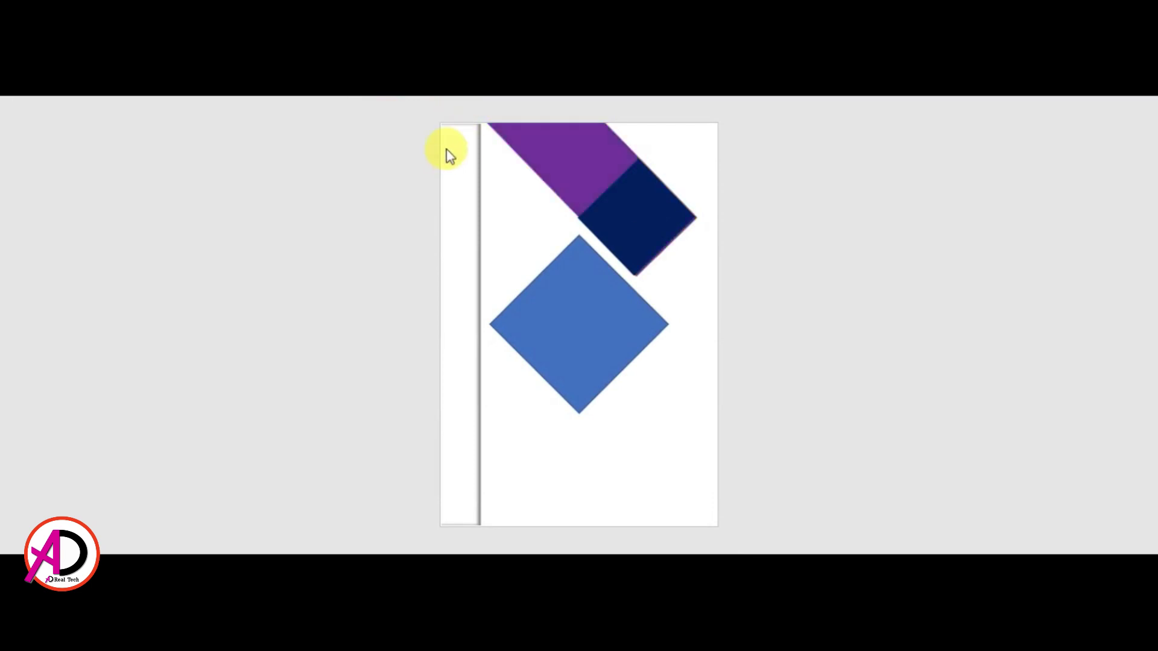
{"action": "left_click", "coordinate": [433, 143]}
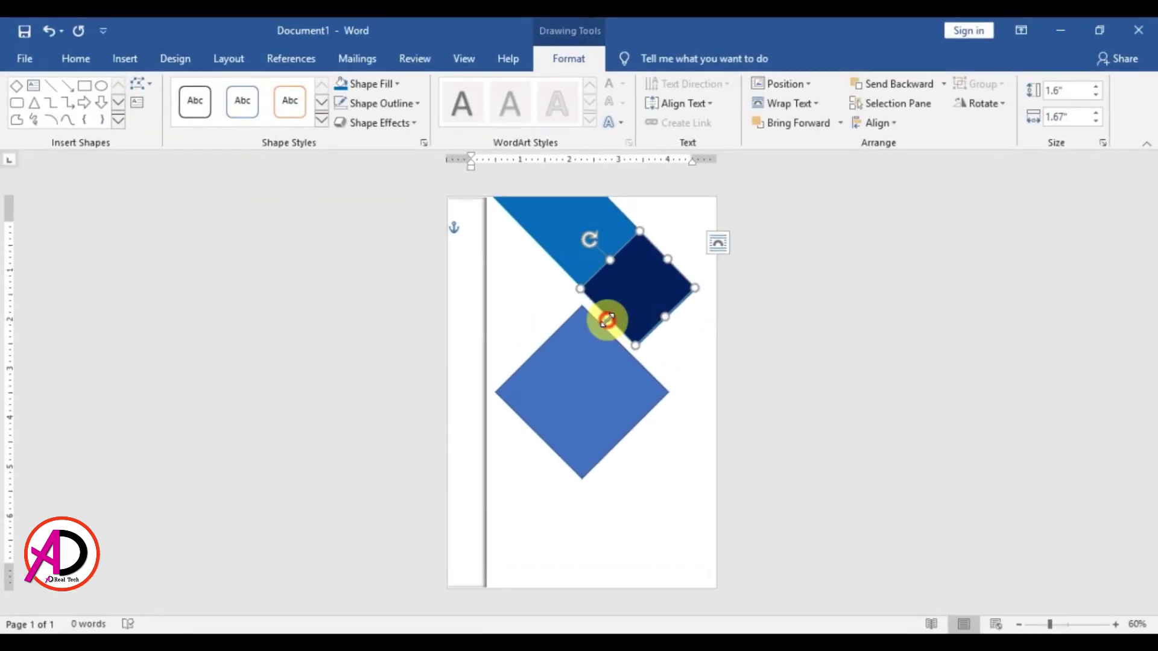
{"action": "left_click", "coordinate": [685, 365]}
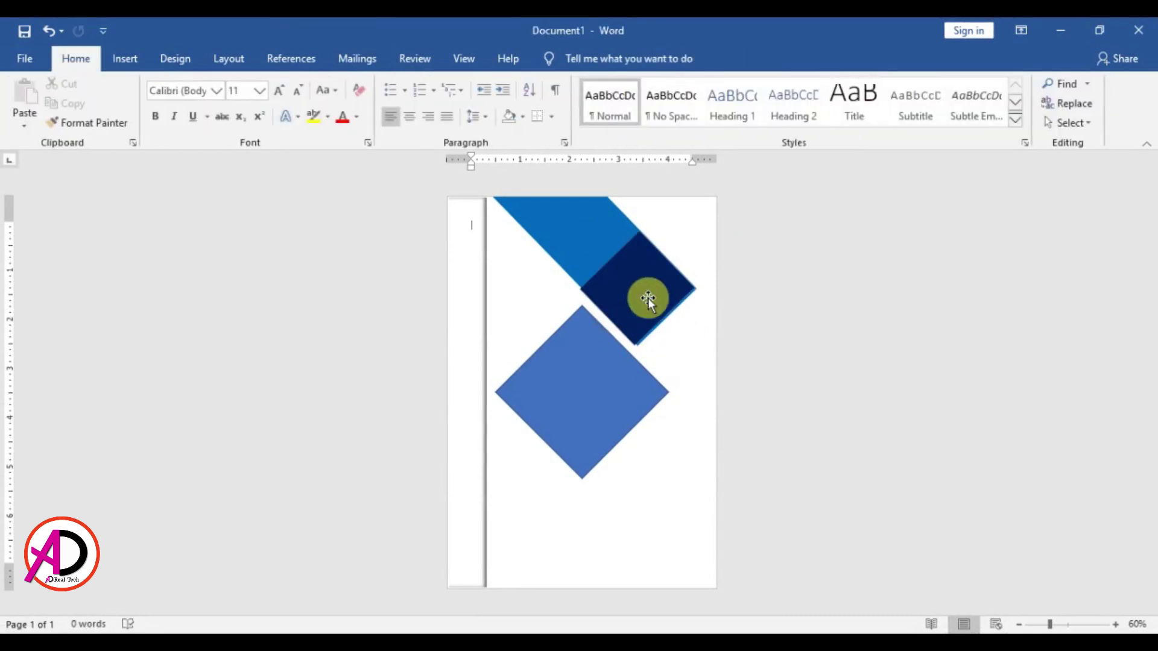
{"action": "scroll", "coordinate": [686, 318], "scroll_direction": "up", "scroll_amount": 3}
{"action": "scroll", "coordinate": [685, 318], "scroll_direction": "up", "scroll_amount": 3}
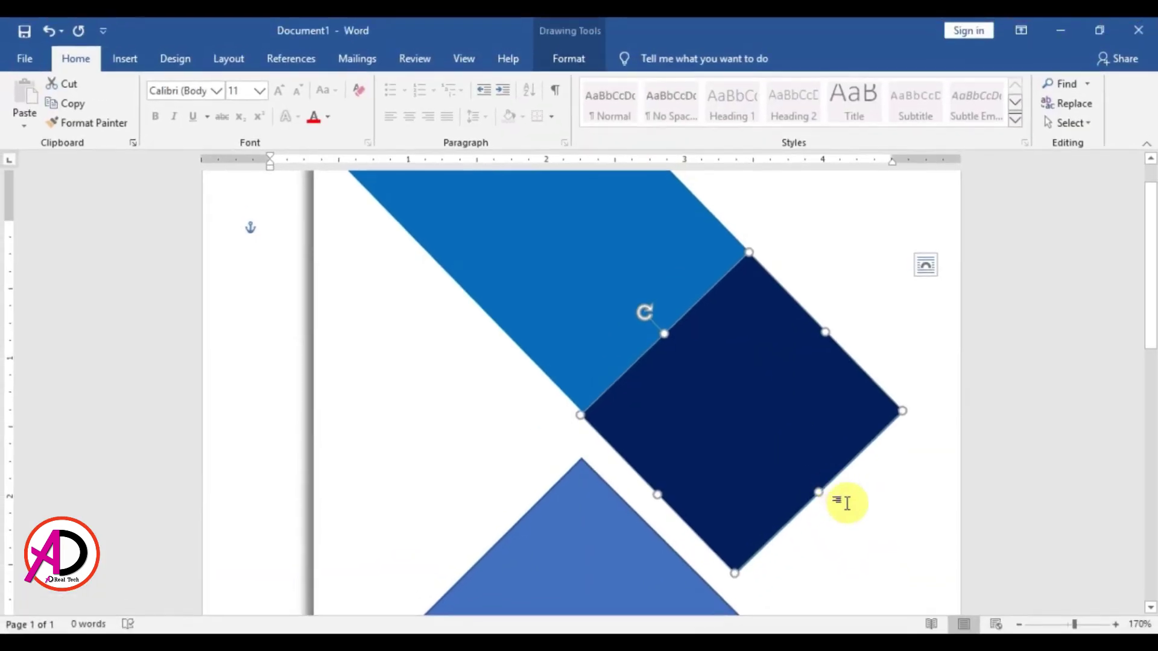
Step: Zoom out to 60% to see the full cover with band, navy square and diamond
{"action": "left_click", "coordinate": [887, 522]}
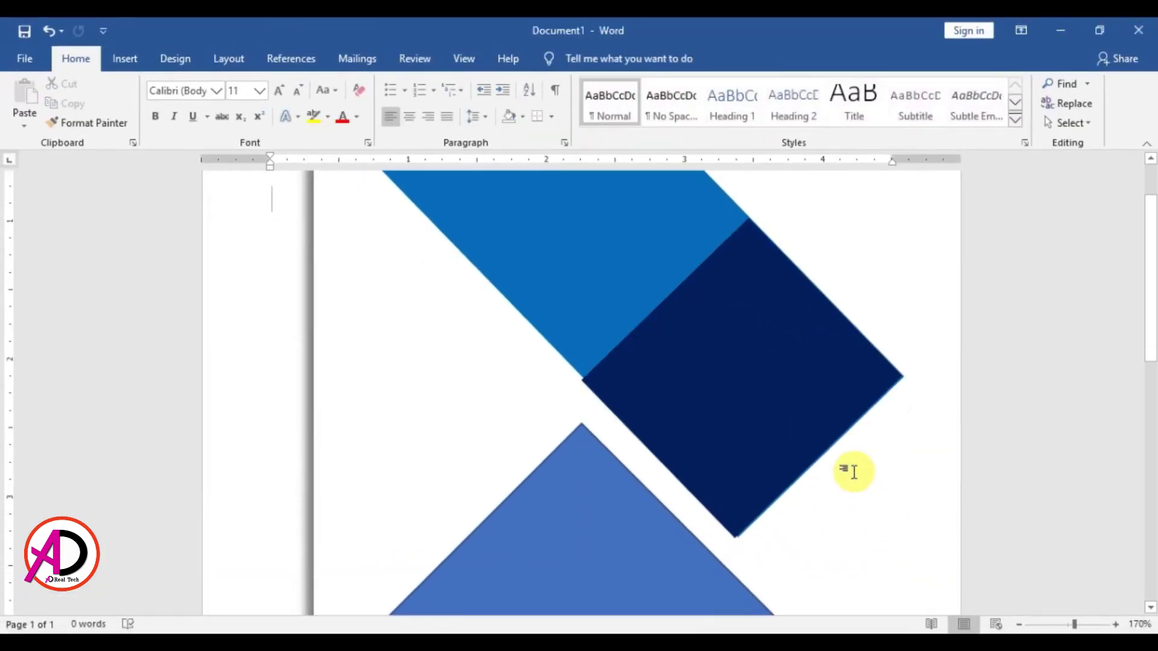
{"action": "scroll", "coordinate": [780, 385], "scroll_direction": "down", "scroll_amount": 3}
{"action": "scroll", "coordinate": [799, 406], "scroll_direction": "up", "scroll_amount": 2}
{"action": "left_click", "coordinate": [802, 393]}
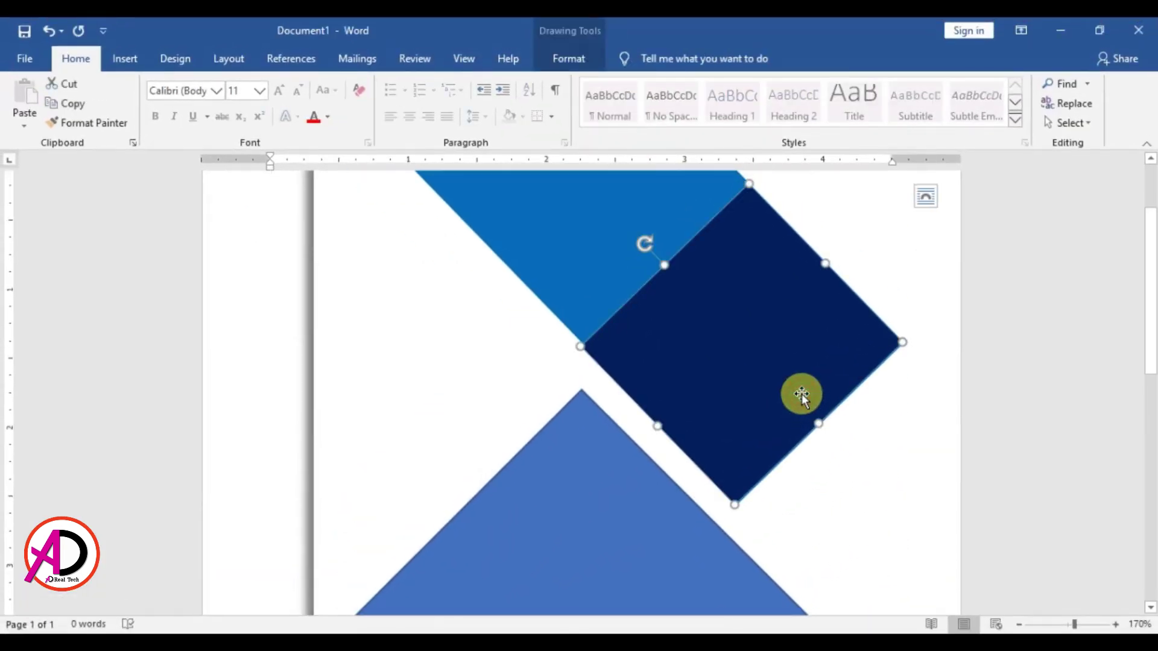
{"action": "left_click", "coordinate": [892, 473]}
{"action": "scroll", "coordinate": [892, 473], "scroll_direction": "up", "scroll_amount": 3}
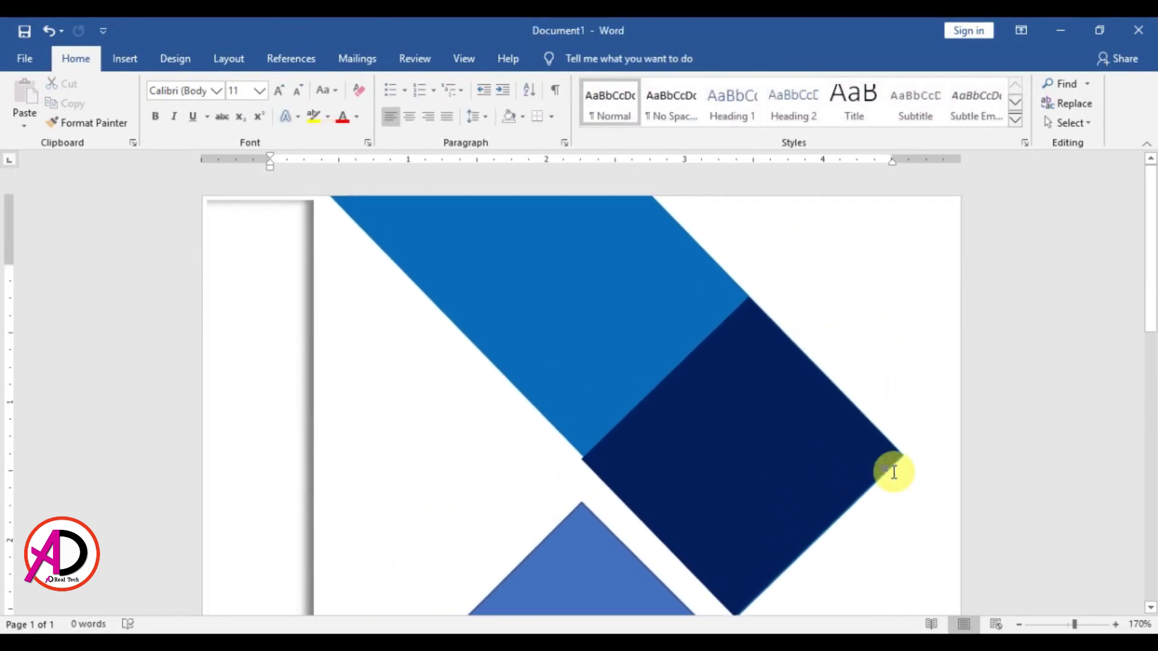
{"action": "scroll", "coordinate": [894, 472], "scroll_direction": "down", "scroll_amount": 15}
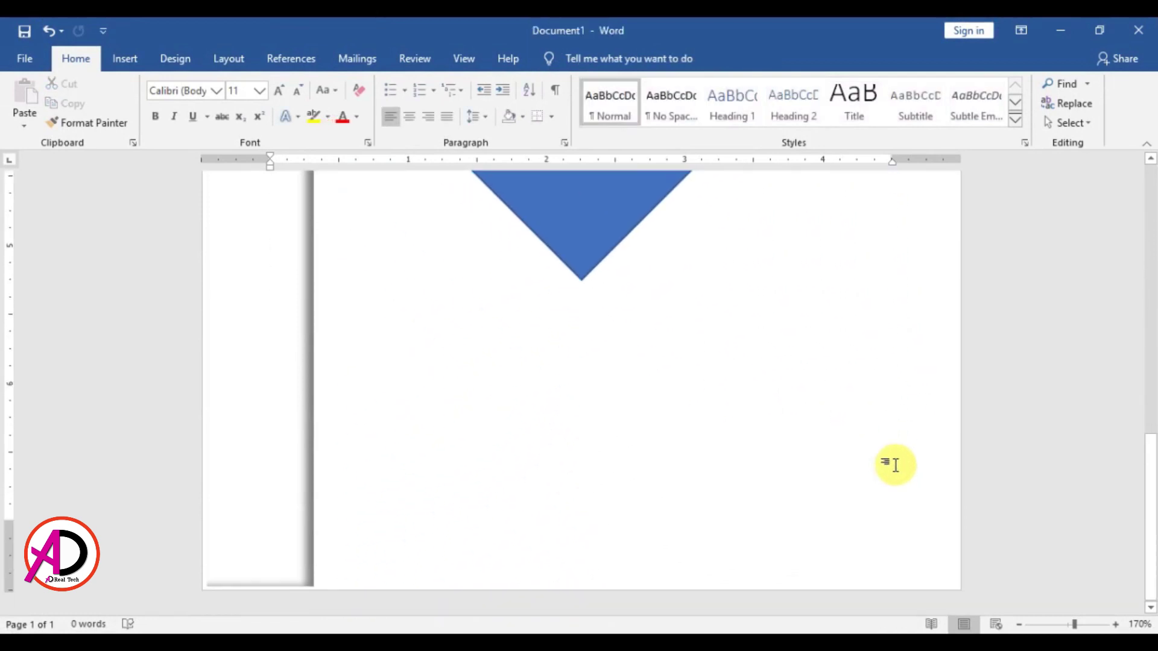
{"action": "scroll", "coordinate": [895, 463], "scroll_direction": "down", "scroll_amount": 11, "text": "ctrl"}
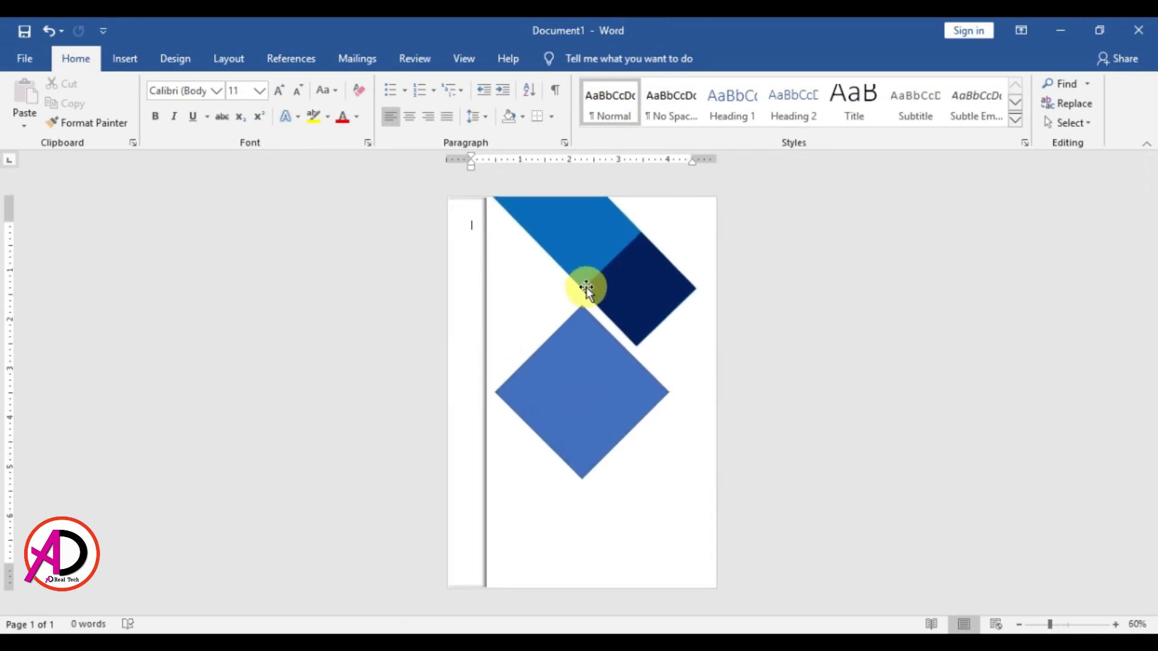
{"action": "left_click", "coordinate": [568, 242]}
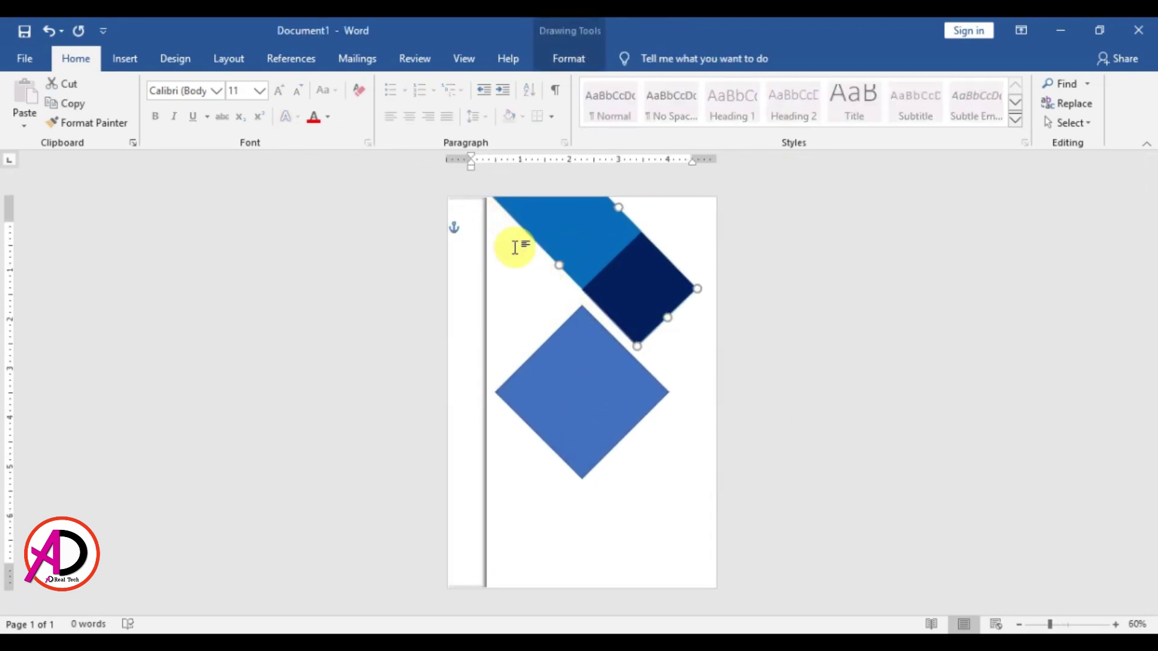
Step: Place a duplicate of the light-blue band in the page's lower-right corner
{"action": "key", "text": "ctrl+z"}
{"action": "left_click_drag", "start_coordinate": [613, 275], "coordinate": [712, 565]}
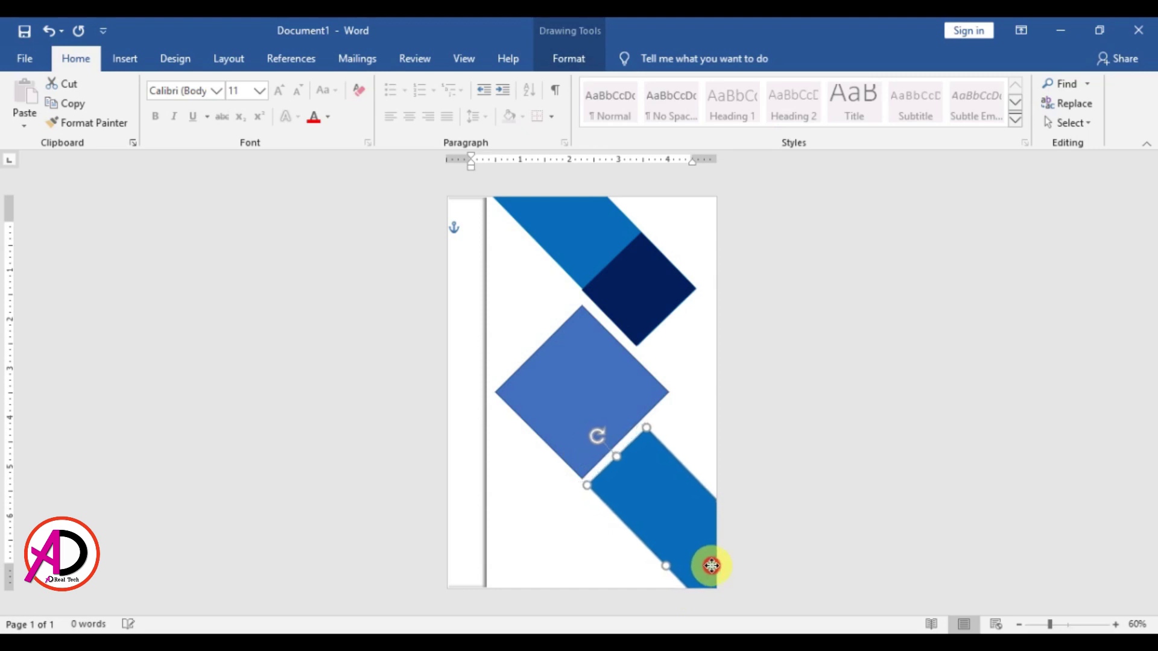
{"action": "left_click", "coordinate": [784, 447]}
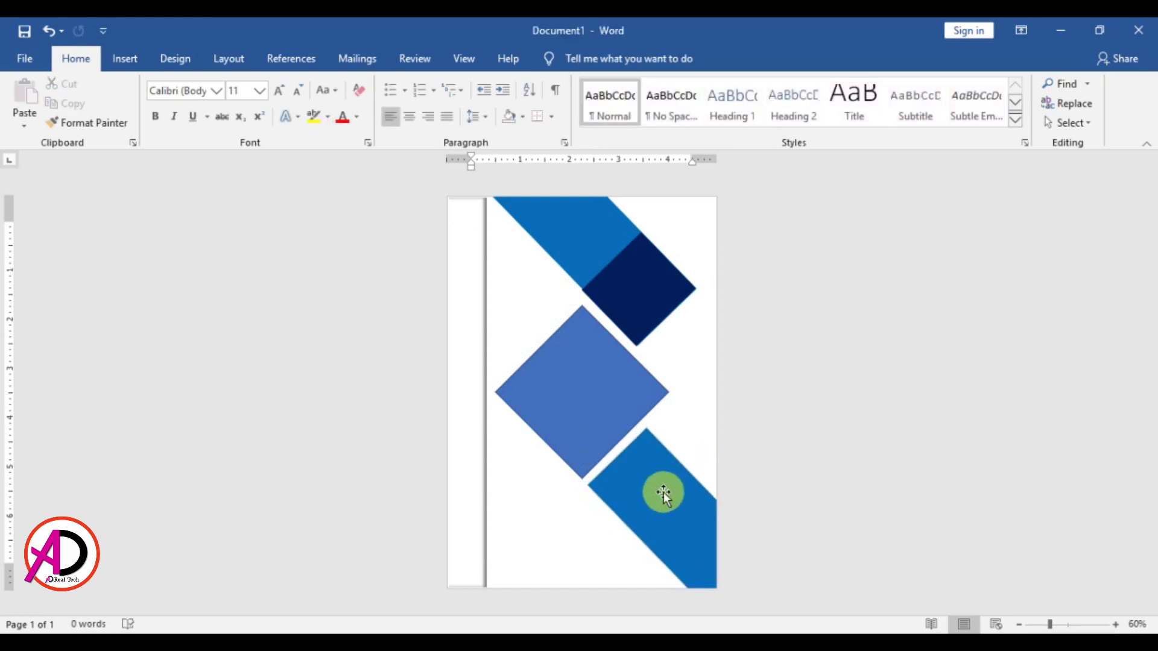
Step: Ctrl-drag a copy of the navy square onto the end of the lower band
{"action": "left_click", "coordinate": [638, 287]}
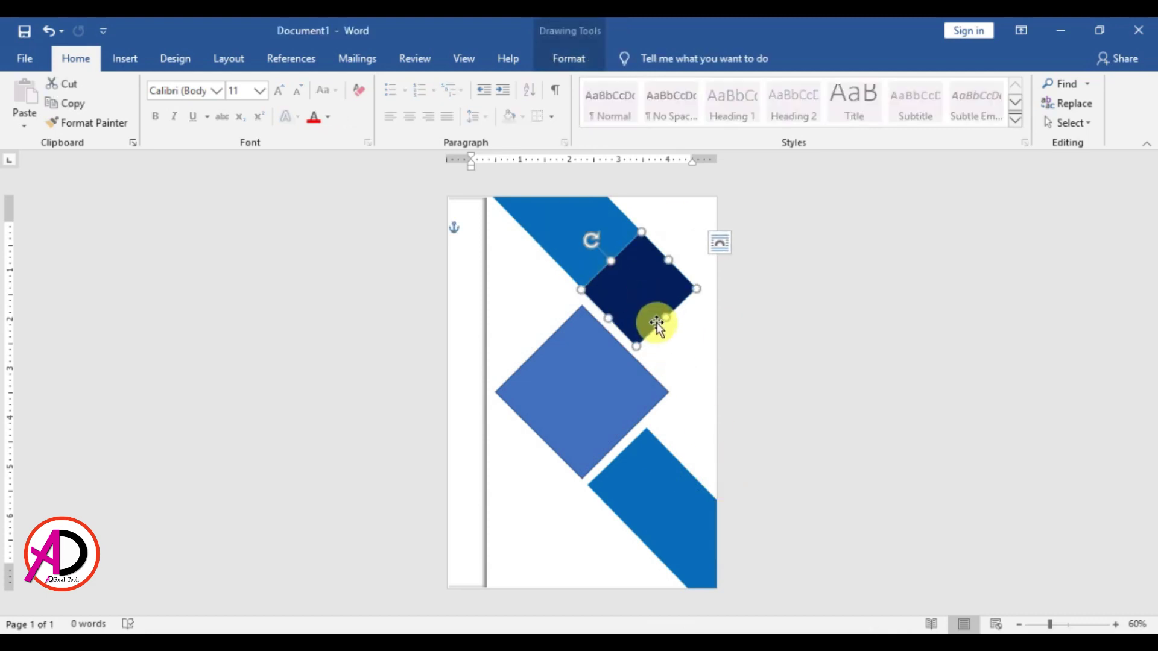
{"action": "mouse_move", "coordinate": [658, 323]}
{"action": "left_mouse_down"}
{"action": "mouse_move", "coordinate": [646, 313]}
{"action": "mouse_move", "coordinate": [642, 523]}
{"action": "mouse_move", "coordinate": [649, 476]}
{"action": "mouse_move", "coordinate": [637, 476]}
{"action": "left_mouse_up"}
{"action": "left_click", "coordinate": [840, 471]}
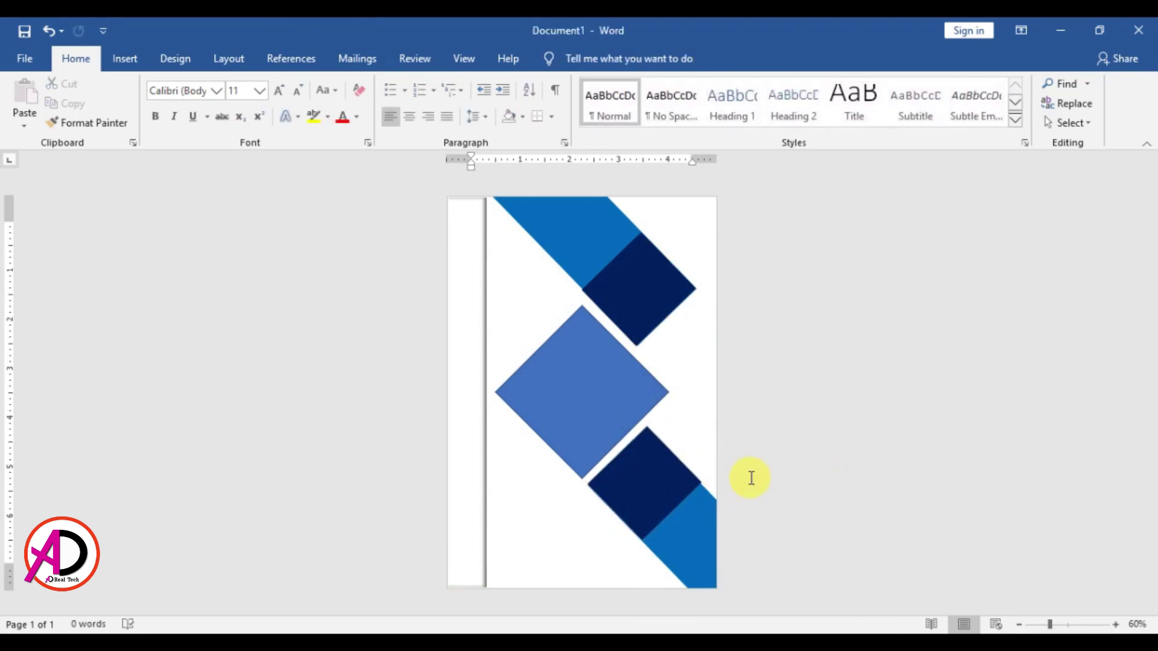
Step: Zoom in to 150% and shift the top light-blue band slightly right
{"action": "scroll", "coordinate": [751, 478], "scroll_direction": "up", "scroll_amount": 9, "text": "ctrl"}
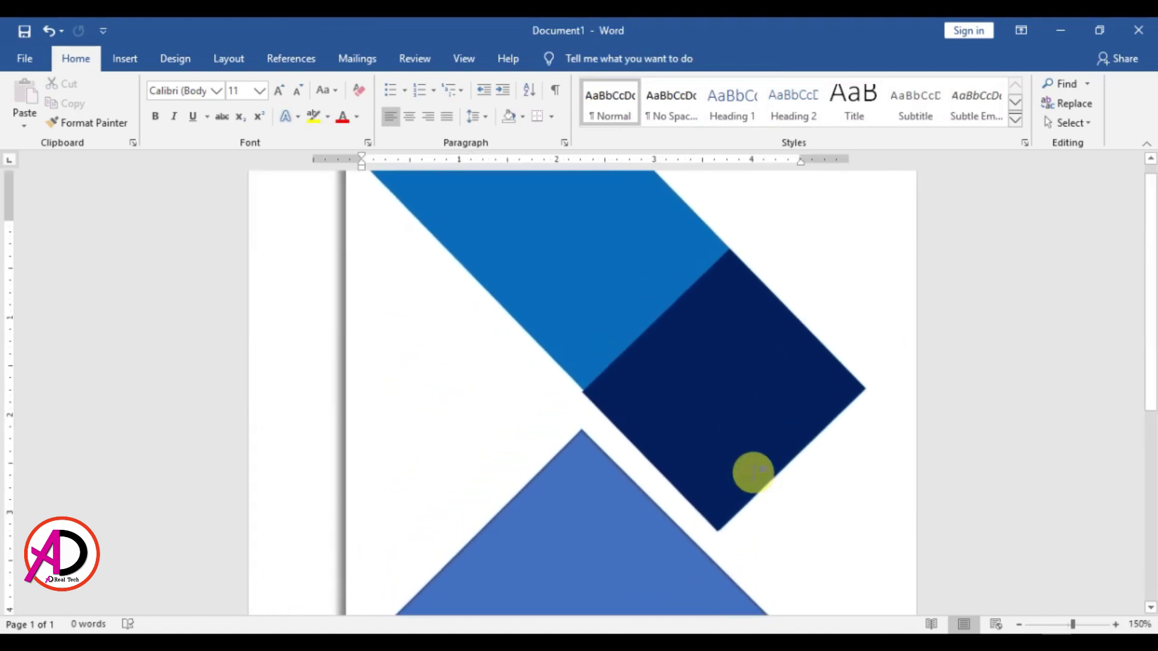
{"action": "left_click", "coordinate": [720, 424]}
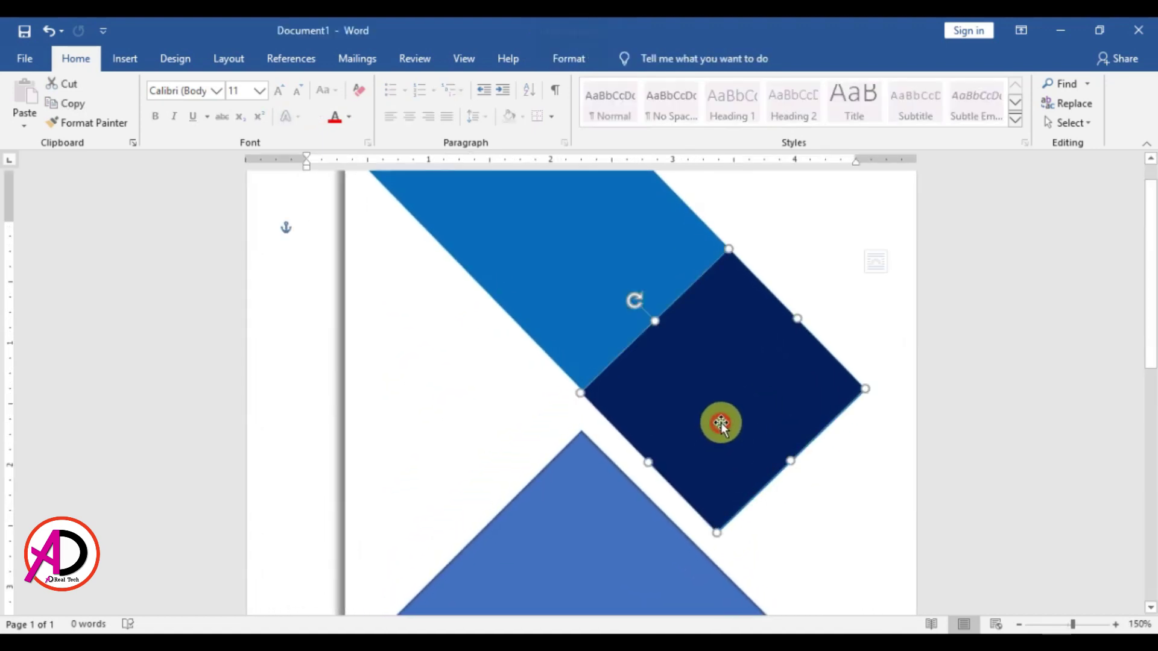
{"action": "scroll", "coordinate": [723, 421], "scroll_direction": "down", "scroll_amount": 3}
{"action": "scroll", "coordinate": [754, 450], "scroll_direction": "up", "scroll_amount": 3}
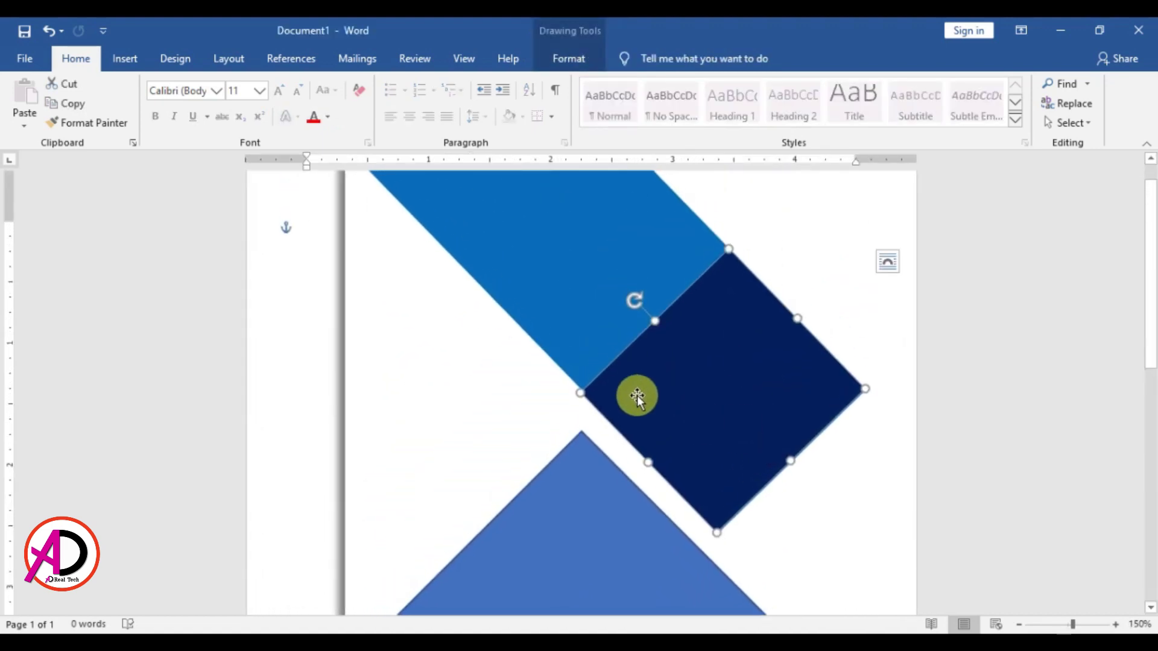
{"action": "scroll", "coordinate": [637, 396], "scroll_direction": "up", "scroll_amount": 1}
{"action": "mouse_move", "coordinate": [611, 322]}
{"action": "left_mouse_down"}
{"action": "mouse_move", "coordinate": [633, 315]}
{"action": "mouse_move", "coordinate": [641, 341]}
{"action": "mouse_move", "coordinate": [666, 343]}
{"action": "mouse_move", "coordinate": [623, 318]}
{"action": "mouse_move", "coordinate": [615, 326]}
{"action": "left_mouse_up"}
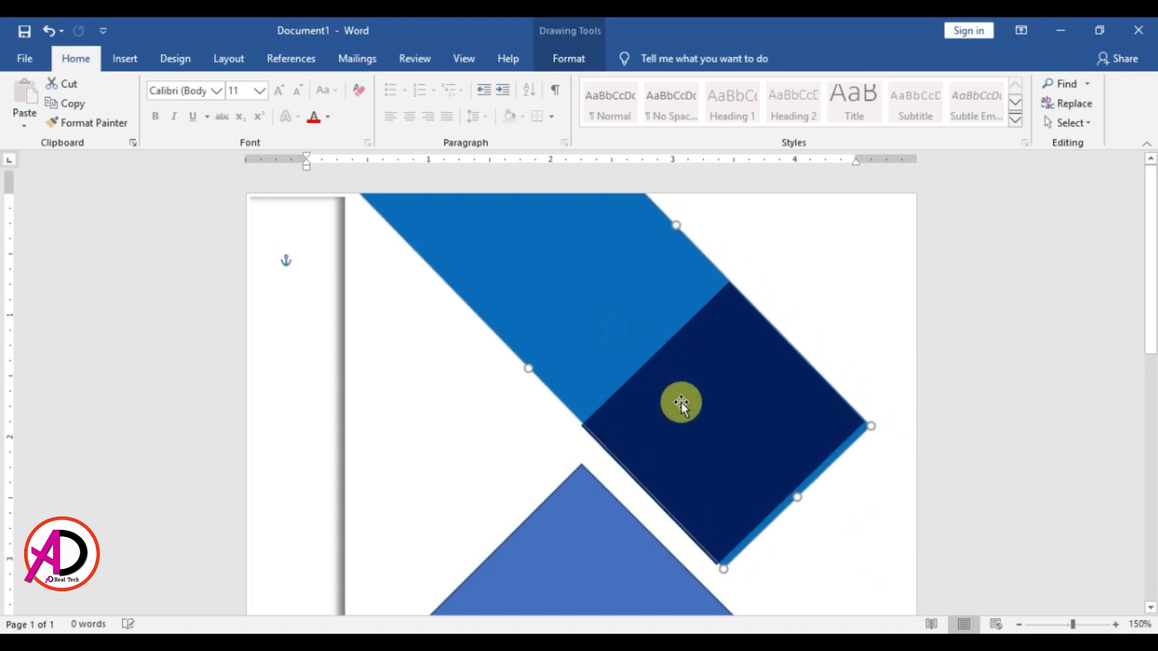
Step: Nudge the top navy square so it sits flush against the band's end
{"action": "scroll", "coordinate": [675, 422], "scroll_direction": "down", "scroll_amount": 3}
{"action": "left_click_drag", "start_coordinate": [708, 296], "coordinate": [719, 299]}
{"action": "key", "text": "ctrl+z"}
{"action": "scroll", "coordinate": [814, 458], "scroll_direction": "up", "scroll_amount": 1}
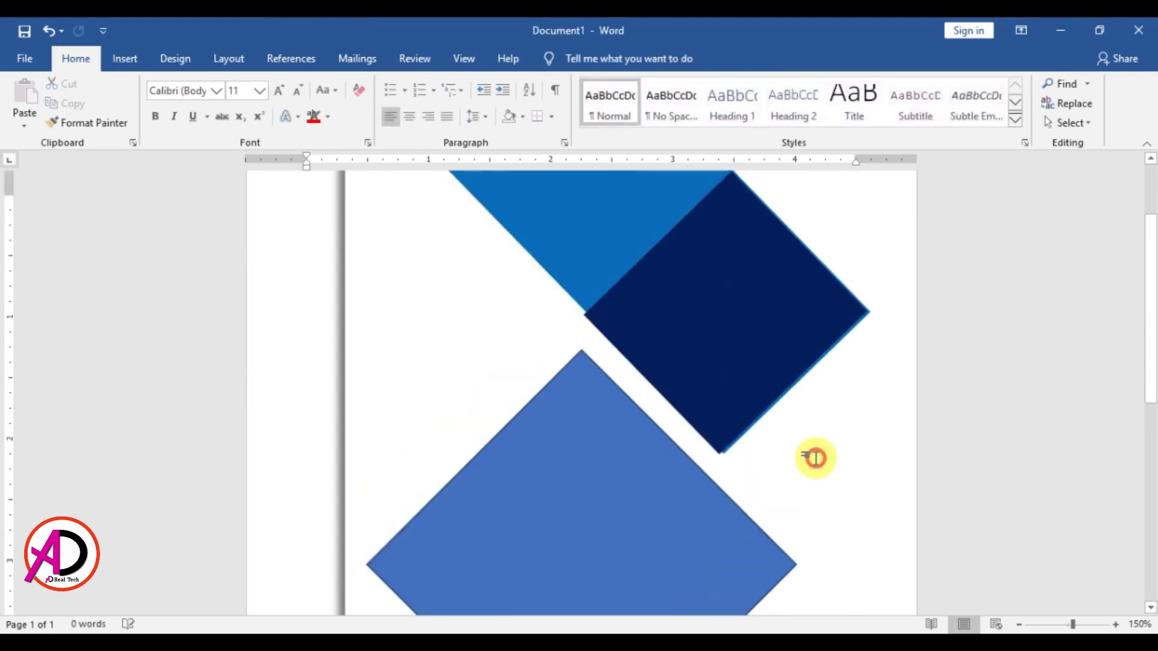
{"action": "scroll", "coordinate": [770, 491], "scroll_direction": "down", "scroll_amount": 1}
{"action": "scroll", "coordinate": [742, 452], "scroll_direction": "up", "scroll_amount": 1}
{"action": "left_click", "coordinate": [703, 338]}
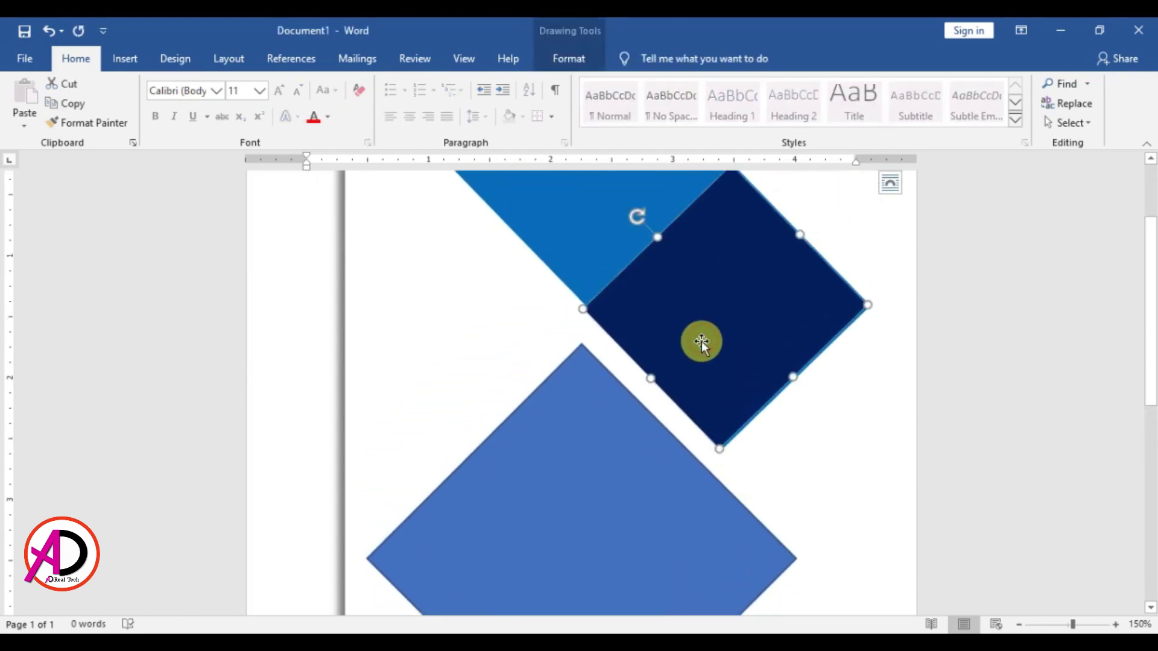
{"action": "key", "text": "ctrl+Right"}
{"action": "key", "text": "ctrl+Right"}
{"action": "key", "text": "ctrl+Right"}
{"action": "key", "text": "ctrl+Right"}
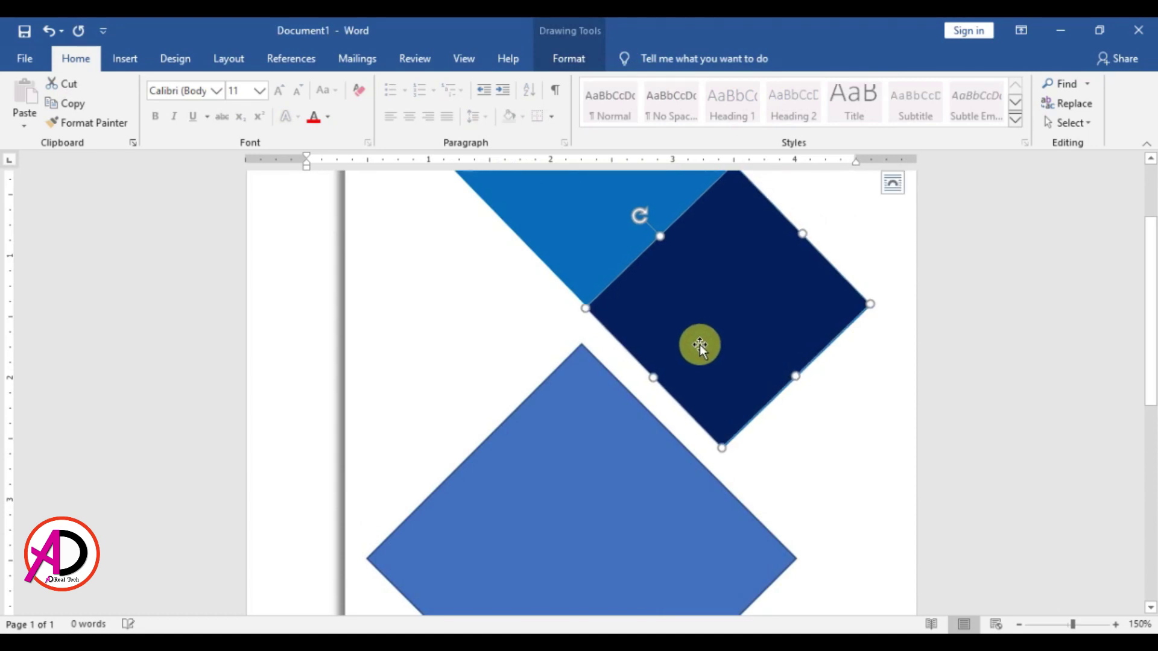
{"action": "left_click", "coordinate": [827, 471]}
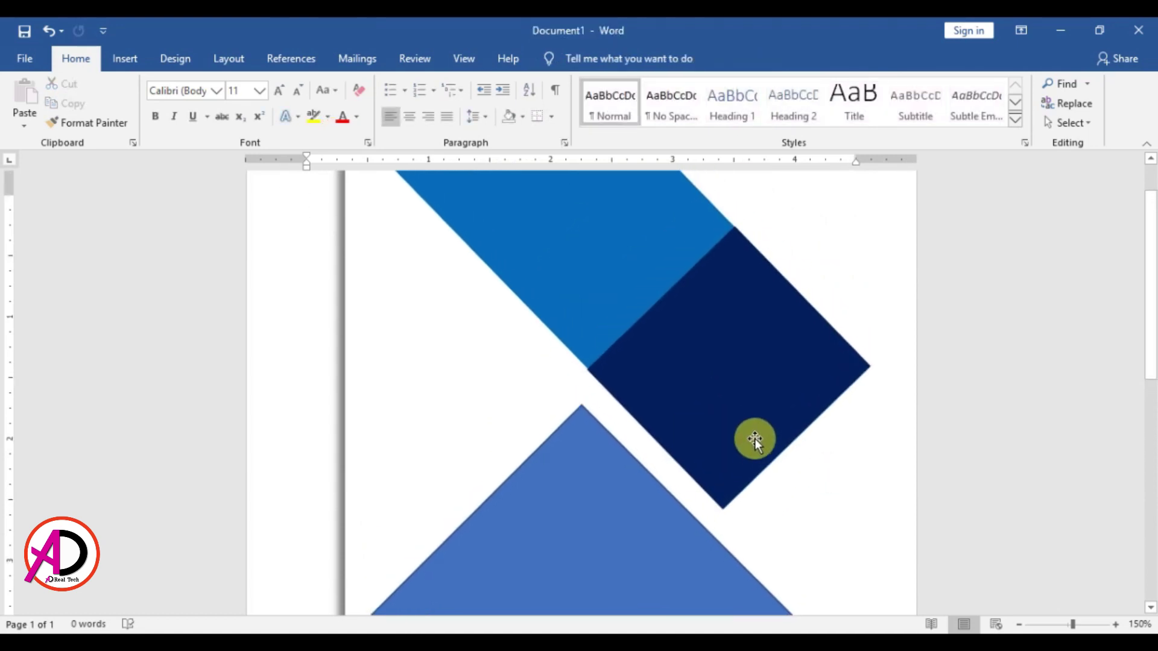
{"action": "scroll", "coordinate": [754, 373], "scroll_direction": "down", "scroll_amount": 8}
{"action": "scroll", "coordinate": [499, 212], "scroll_direction": "up", "scroll_amount": 4}
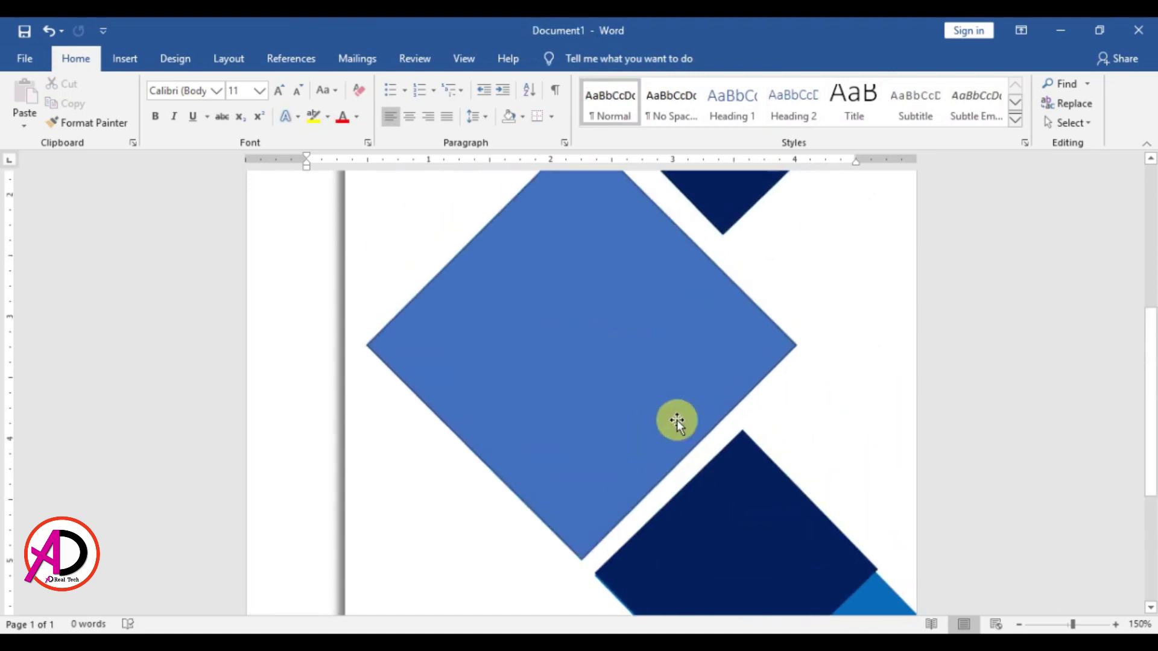
{"action": "scroll", "coordinate": [676, 420], "scroll_direction": "up", "scroll_amount": 1}
{"action": "left_click", "coordinate": [634, 387]}
Step: Fill the large diamond with the sept-11e skyline picture
{"action": "left_click", "coordinate": [555, 56]}
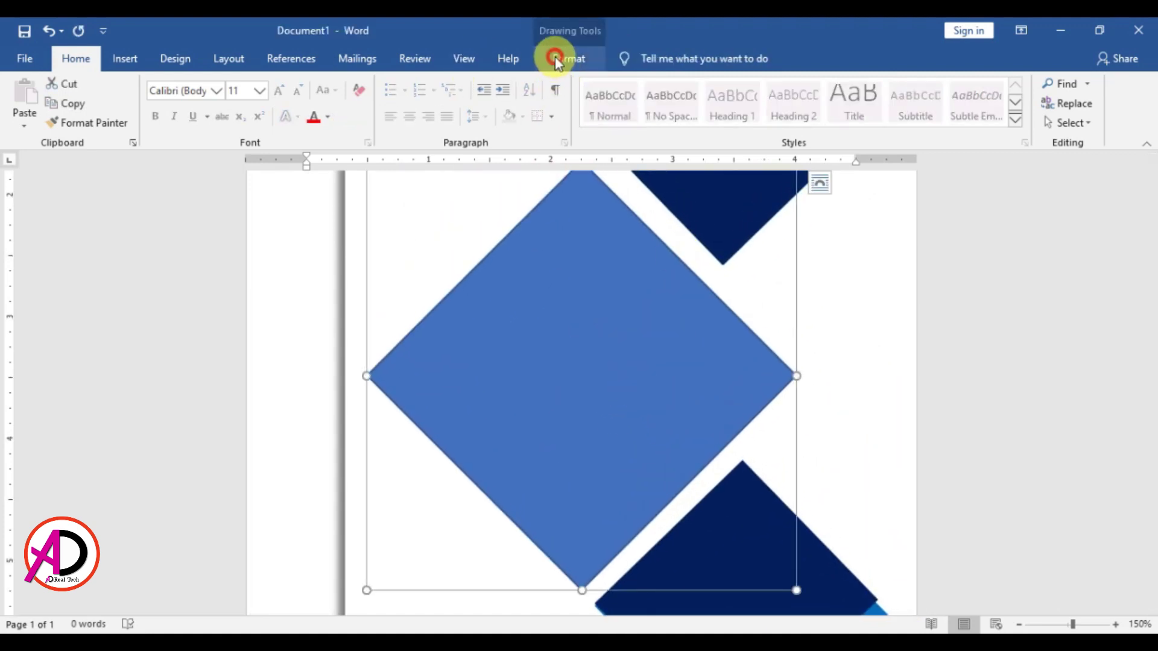
{"action": "left_click", "coordinate": [372, 88]}
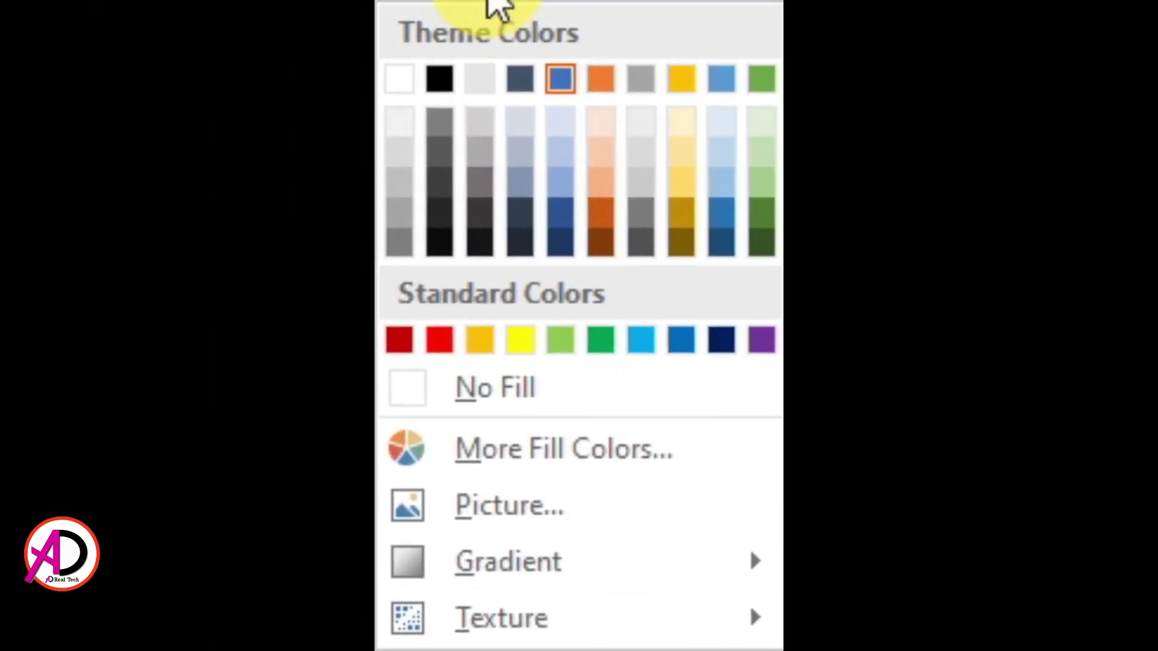
{"action": "left_click", "coordinate": [399, 79]}
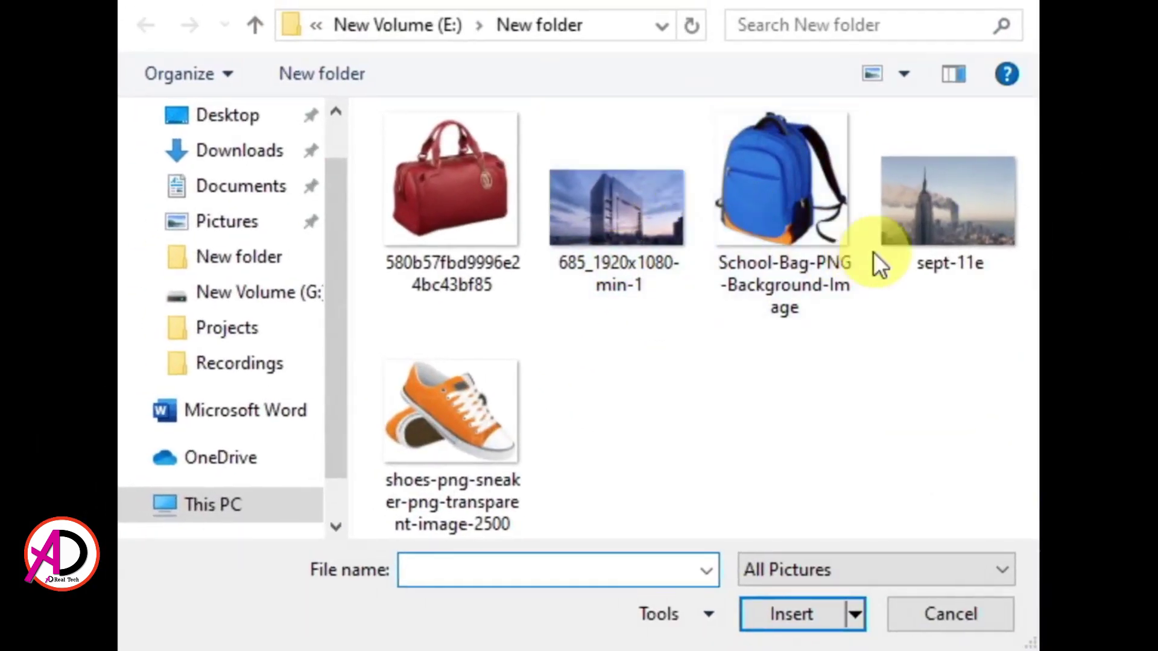
{"action": "left_click", "coordinate": [868, 186]}
{"action": "left_click", "coordinate": [803, 615]}
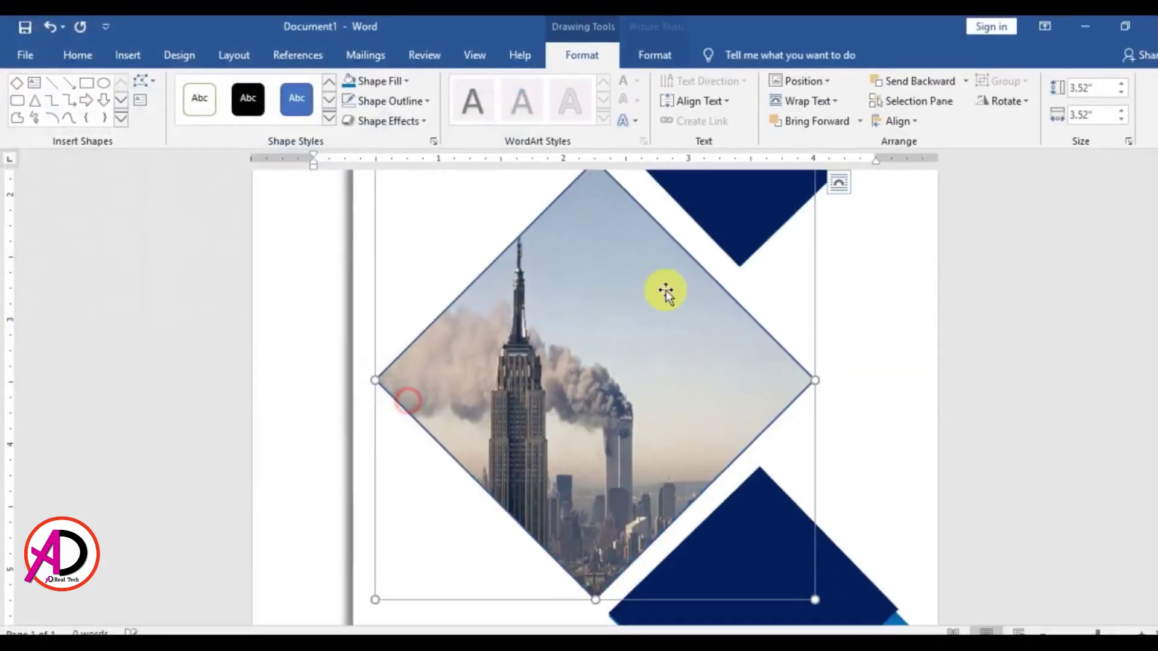
{"action": "scroll", "coordinate": [784, 377], "scroll_direction": "down", "scroll_amount": 2}
{"action": "scroll", "coordinate": [784, 386], "scroll_direction": "up", "scroll_amount": 2}
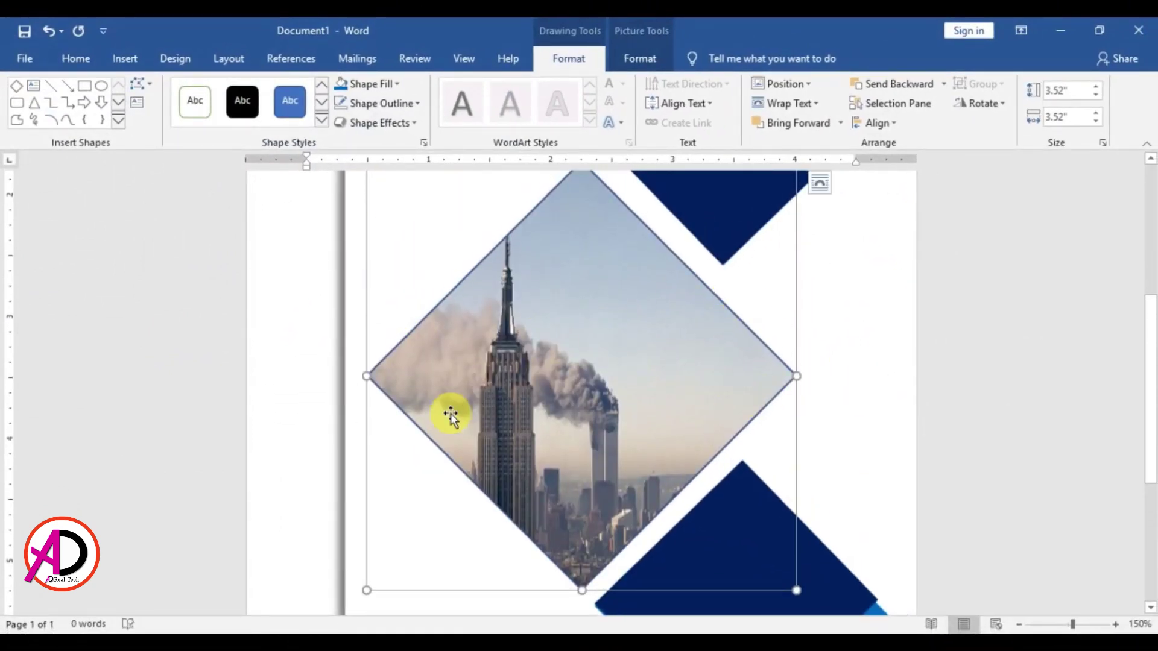
Step: Give the picture diamond a thick grey outline
{"action": "left_click", "coordinate": [382, 103]}
{"action": "left_click", "coordinate": [384, 231]}
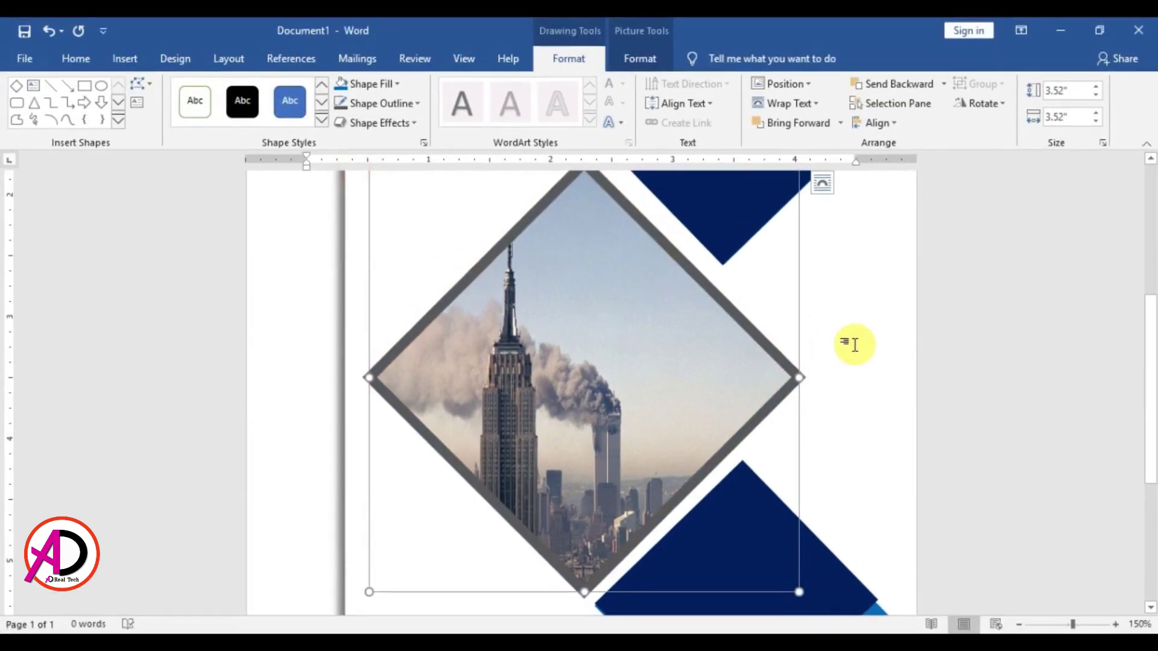
{"action": "left_click", "coordinate": [855, 344]}
{"action": "scroll", "coordinate": [853, 344], "scroll_direction": "up", "scroll_amount": 3}
{"action": "scroll", "coordinate": [838, 410], "scroll_direction": "down", "scroll_amount": 10}
{"action": "scroll", "coordinate": [838, 426], "scroll_direction": "up", "scroll_amount": 6}
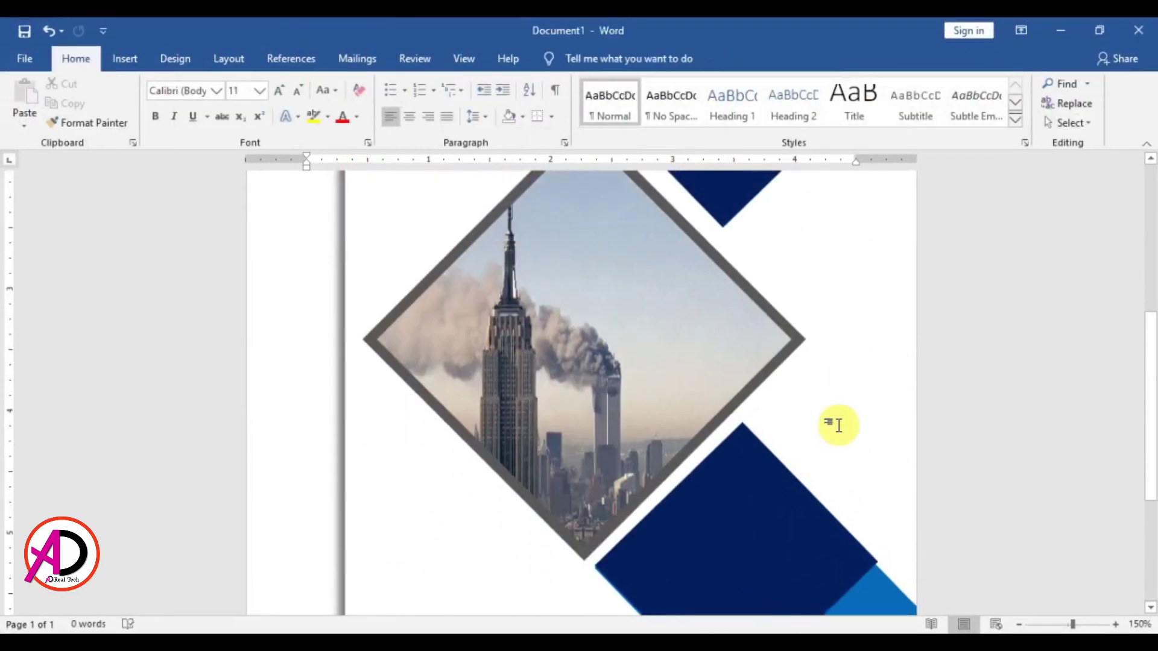
{"action": "scroll", "coordinate": [838, 426], "scroll_direction": "up", "scroll_amount": 5}
{"action": "scroll", "coordinate": [603, 332], "scroll_direction": "down", "scroll_amount": 4}
{"action": "scroll", "coordinate": [632, 352], "scroll_direction": "up", "scroll_amount": 4}
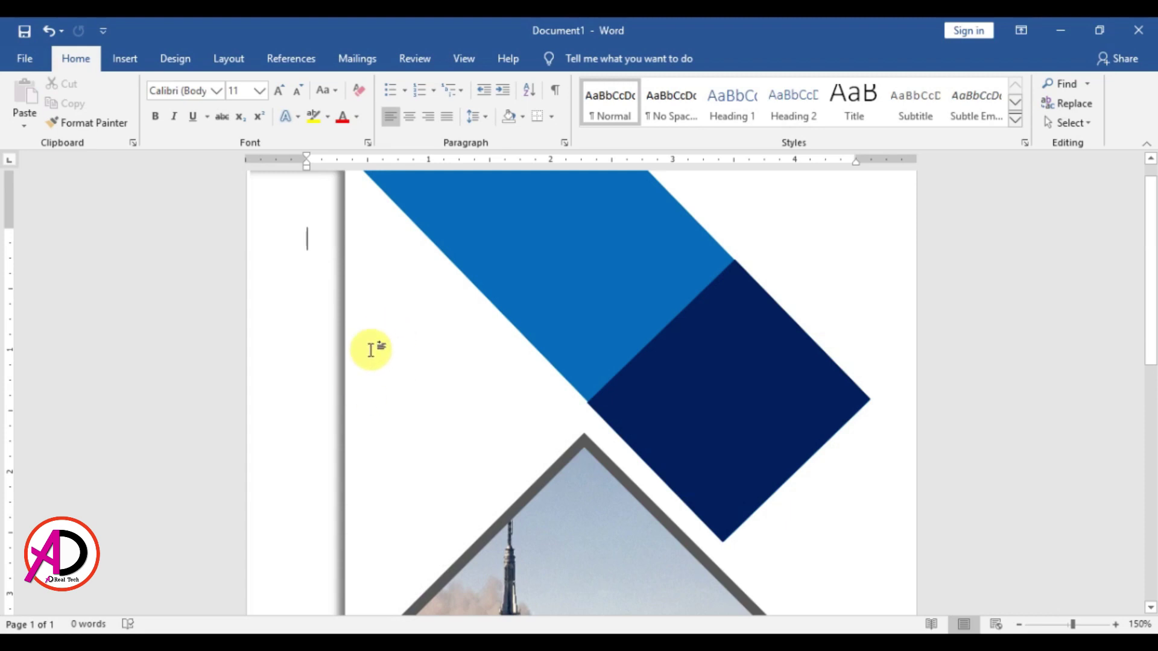
Step: Draw a small isosceles triangle to the left of the top blue band
{"action": "left_click", "coordinate": [125, 58]}
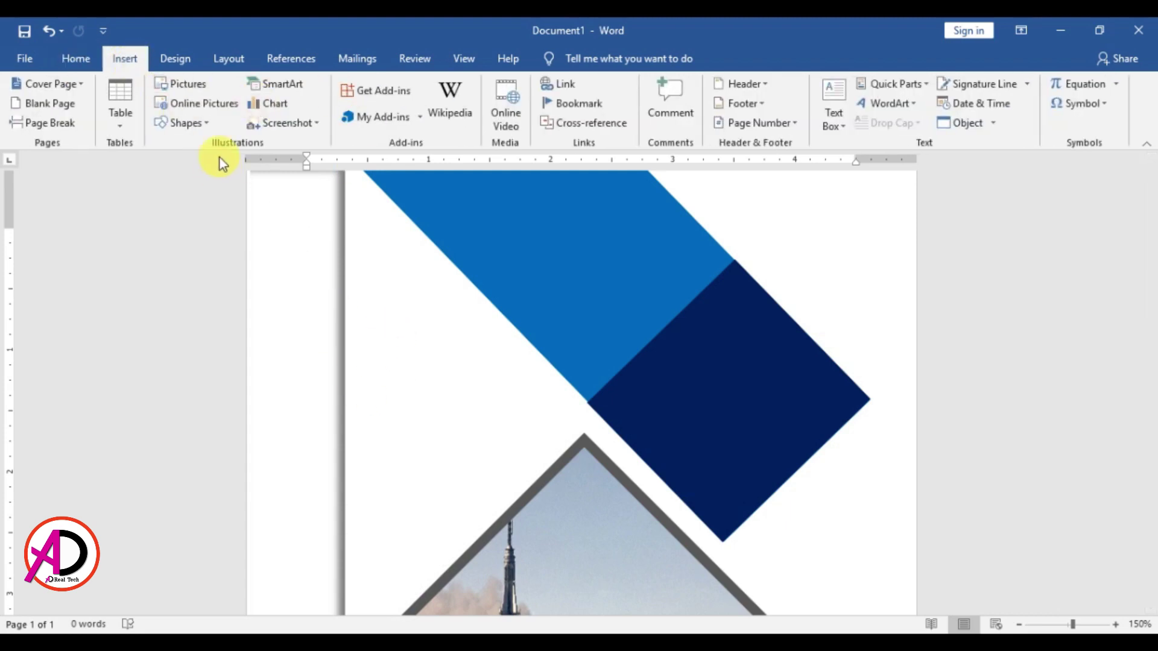
{"action": "left_click", "coordinate": [188, 122]}
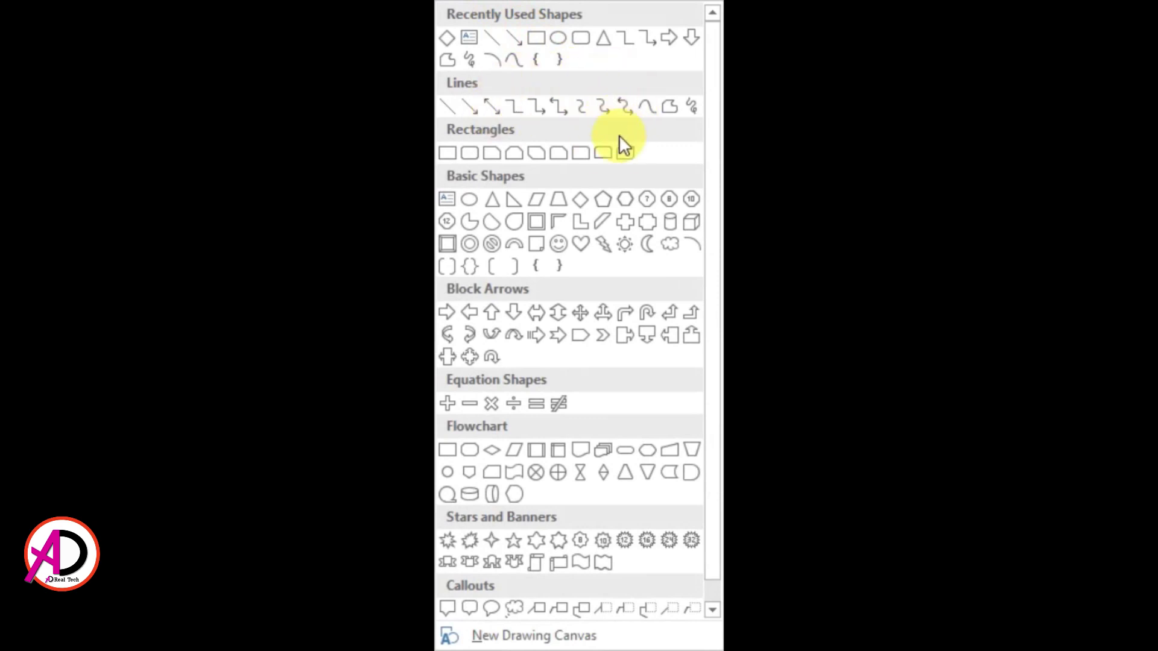
{"action": "left_click", "coordinate": [496, 202]}
{"action": "mouse_move", "coordinate": [377, 333]}
{"action": "left_mouse_down"}
{"action": "mouse_move", "coordinate": [452, 402]}
{"action": "mouse_move", "coordinate": [433, 383]}
{"action": "left_mouse_up"}
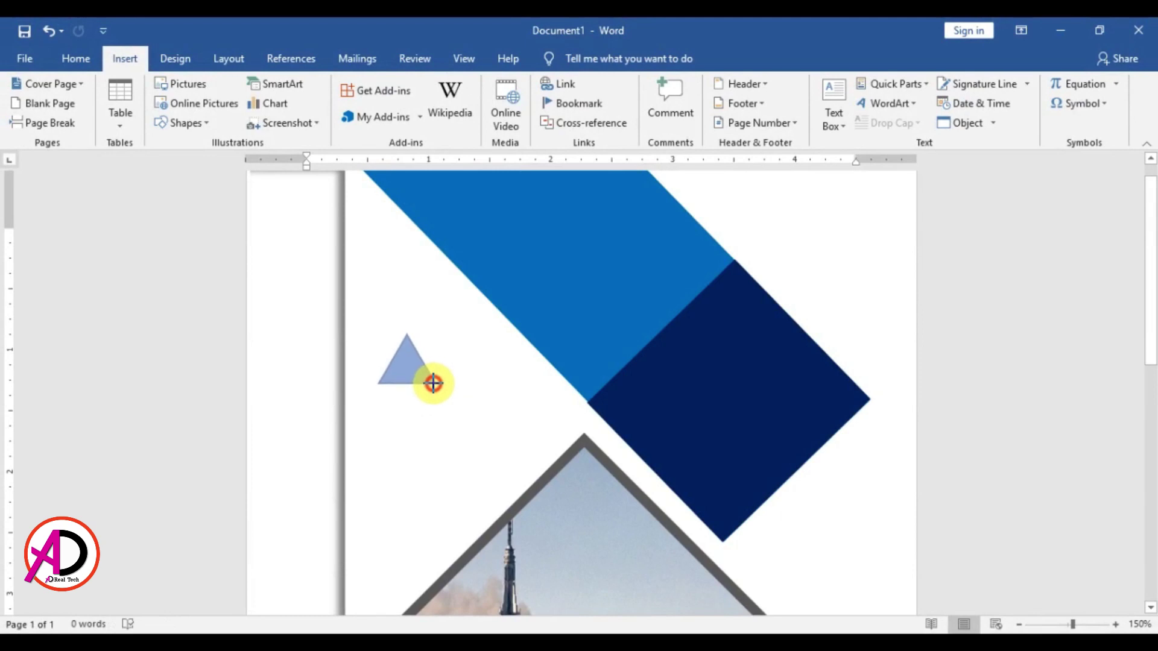
{"action": "left_click_drag", "start_coordinate": [438, 388], "coordinate": [438, 388]}
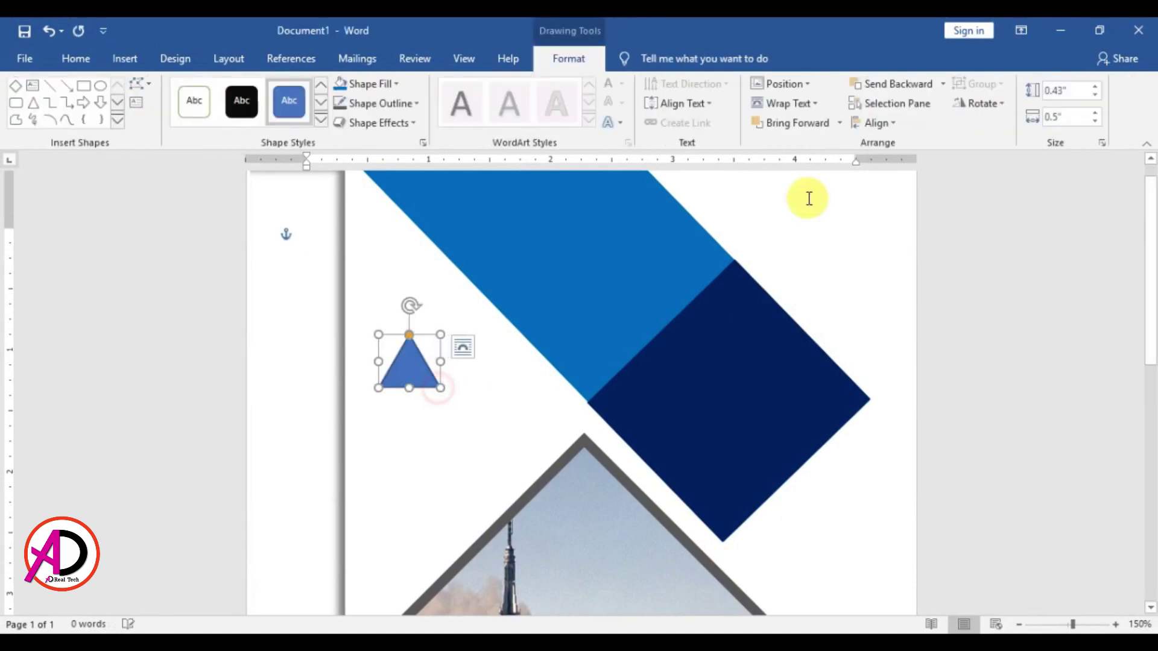
Step: Rotate the small blue triangle so it points right
{"action": "left_click", "coordinate": [952, 104]}
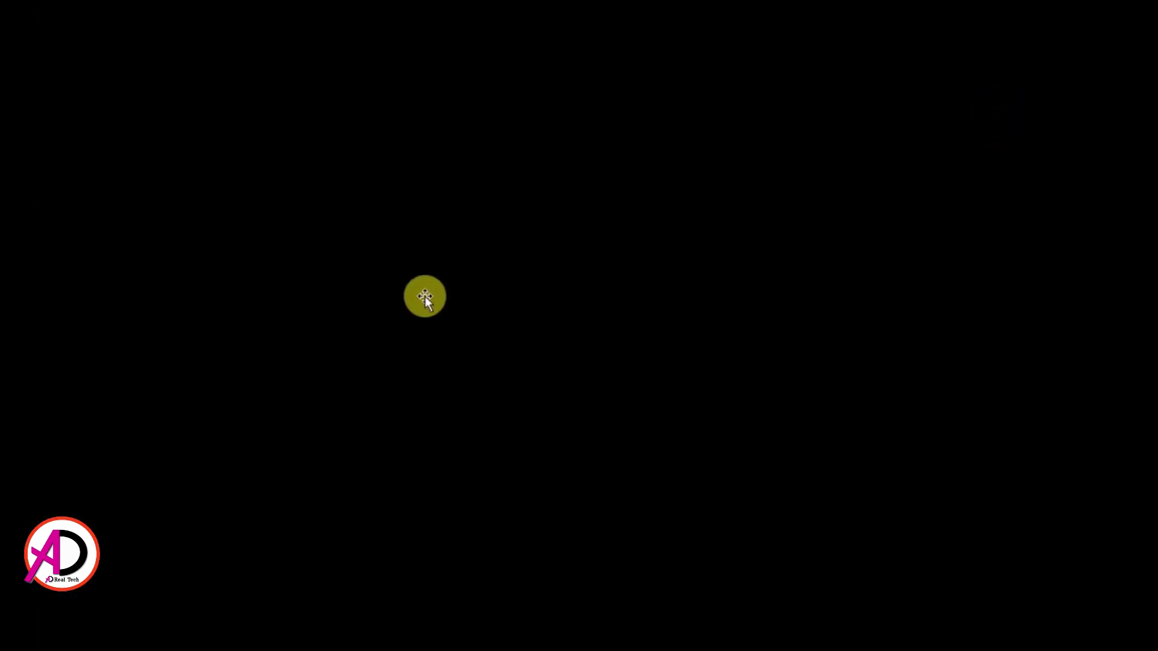
{"action": "left_click", "coordinate": [375, 312]}
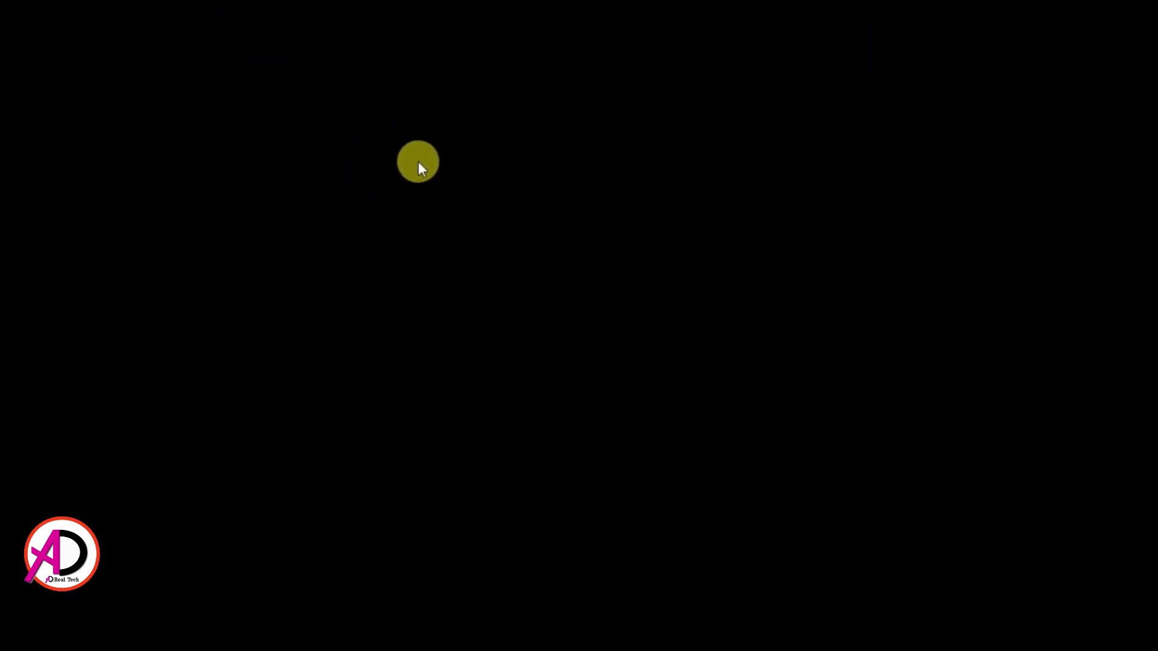
{"action": "left_click", "coordinate": [374, 194]}
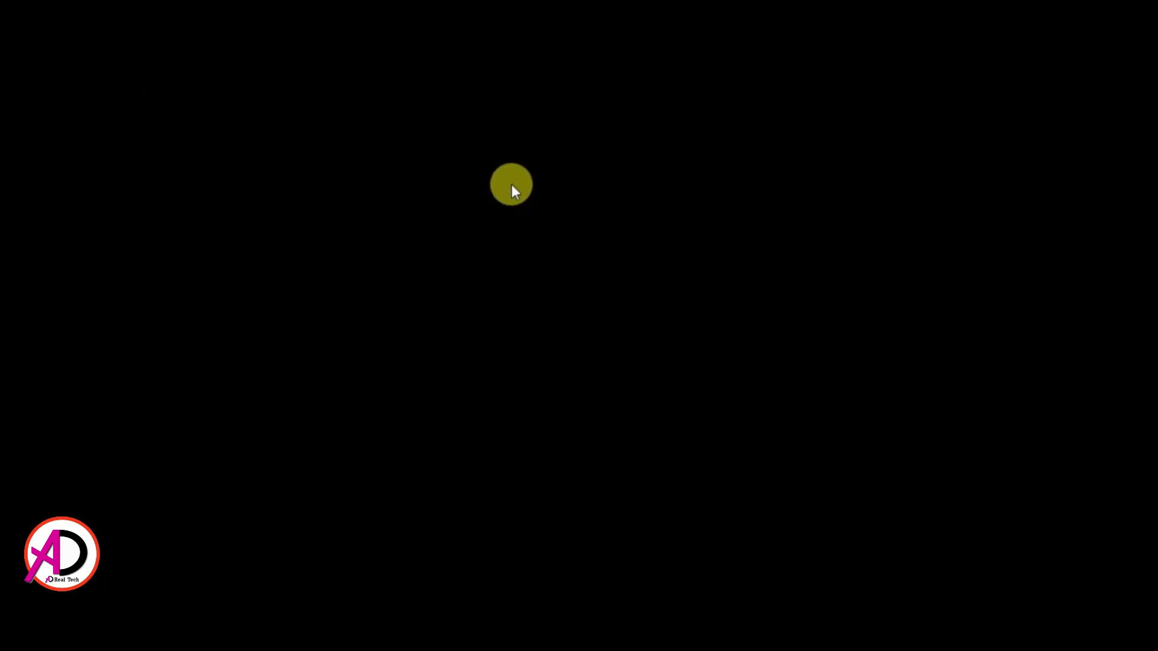
{"action": "left_click", "coordinate": [511, 185]}
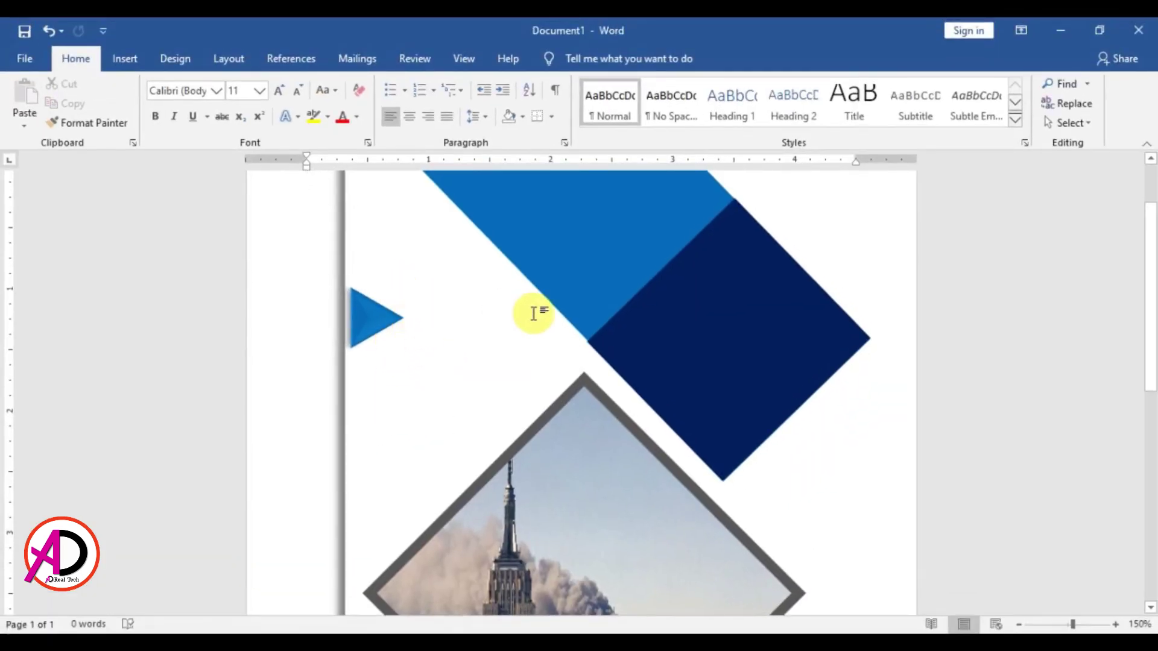
{"action": "left_click", "coordinate": [125, 58]}
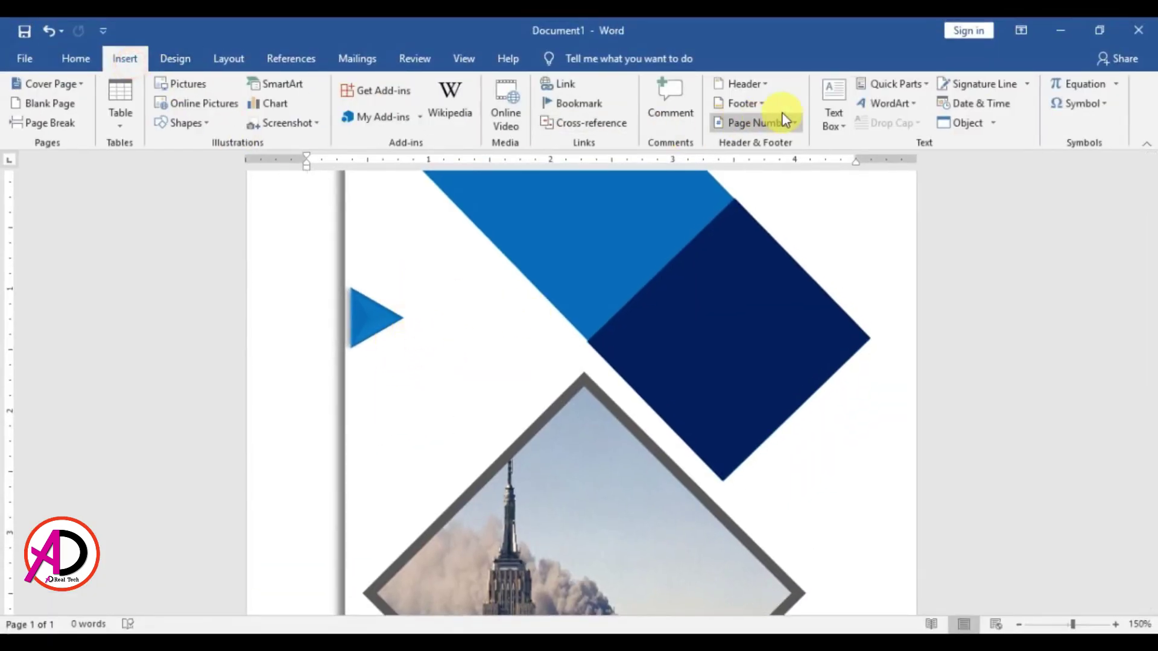
Step: Insert a first-style WordArt reading 'COMPANY NAME'
{"action": "left_click", "coordinate": [884, 106]}
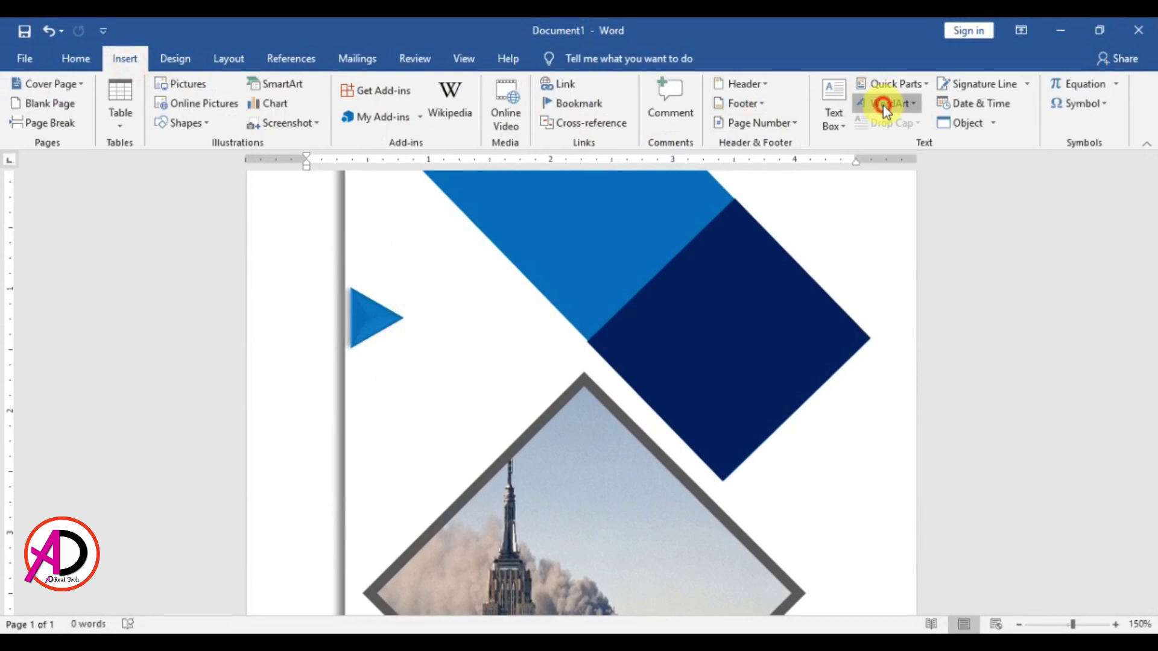
{"action": "left_click", "coordinate": [158, 166]}
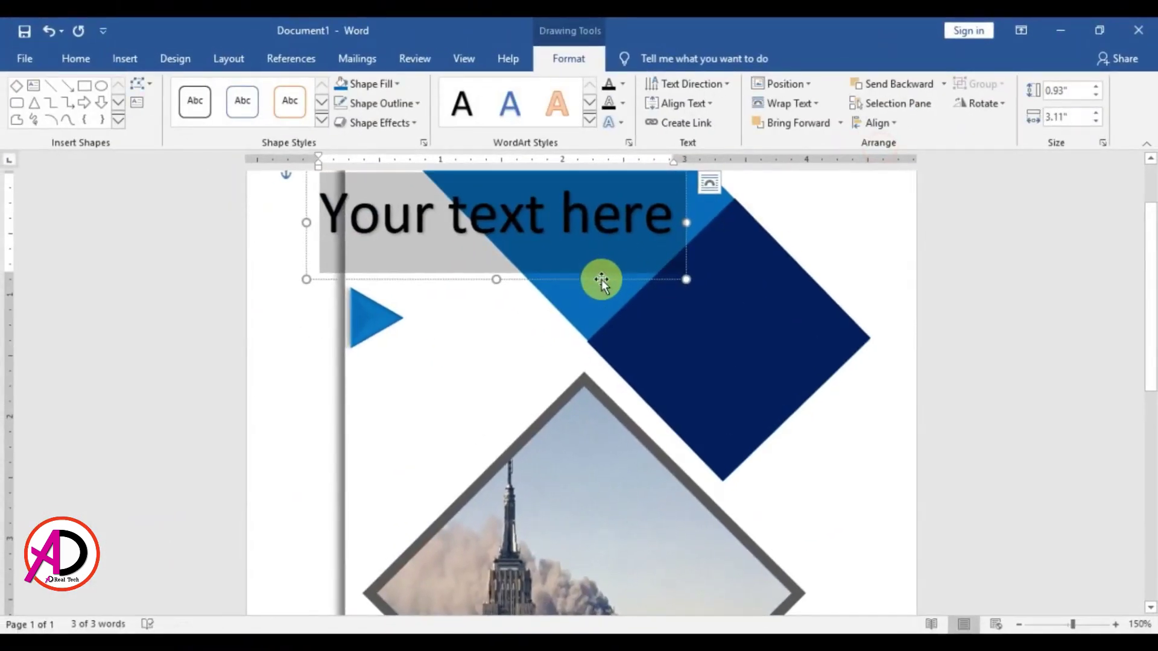
{"action": "key", "text": "Delete"}
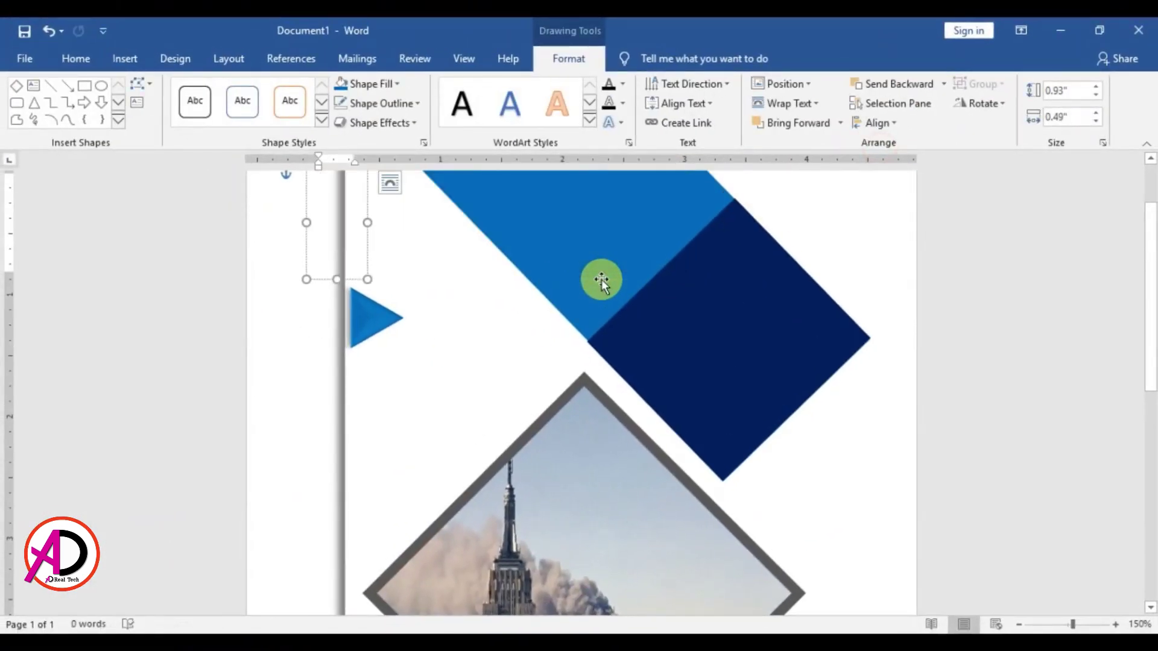
{"action": "type", "text": "CO"}
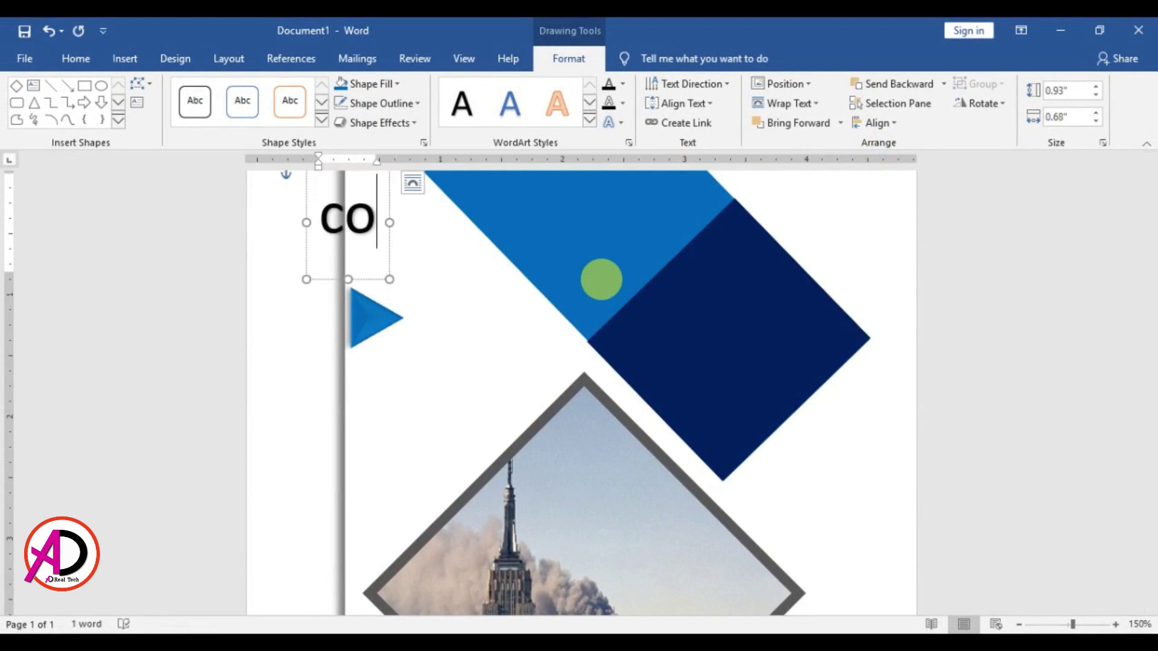
{"action": "key", "text": "BackSpace"}
{"action": "key", "text": "BackSpace"}
{"action": "type", "text": "COMPAN"}
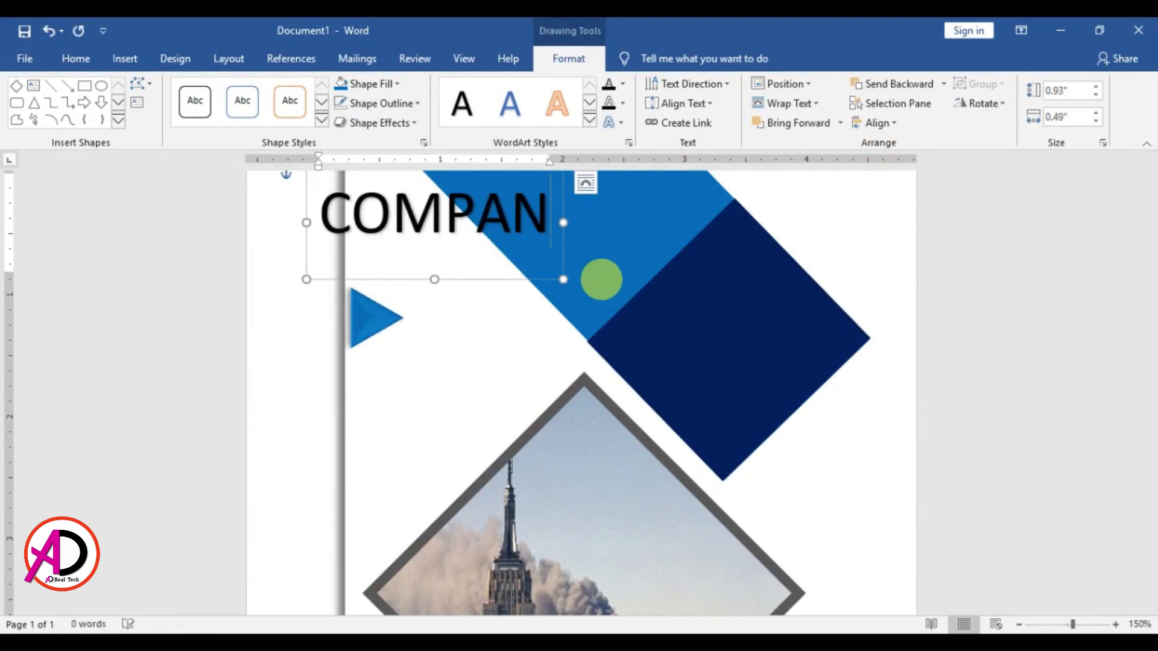
{"action": "type", "text": "Y NAME"}
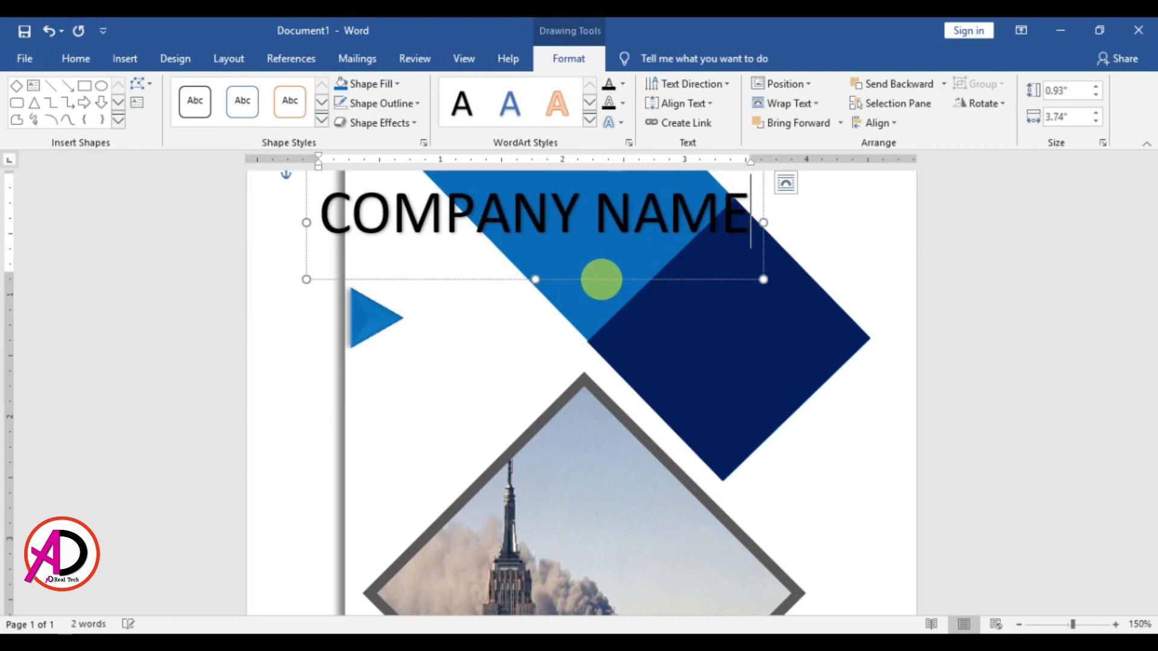
Step: Resize the COMPANY NAME text, settling on 12 pt
{"action": "key", "text": "ctrl+a"}
{"action": "key", "text": "ctrl+bracketleft"}
{"action": "key", "text": "ctrl+bracketleft"}
{"action": "key", "text": "ctrl+bracketleft"}
{"action": "key", "text": "ctrl+bracketleft"}
{"action": "key", "text": "ctrl+bracketleft"}
{"action": "key", "text": "ctrl+bracketleft"}
{"action": "key", "text": "ctrl+bracketleft"}
{"action": "key", "text": "ctrl+bracketleft"}
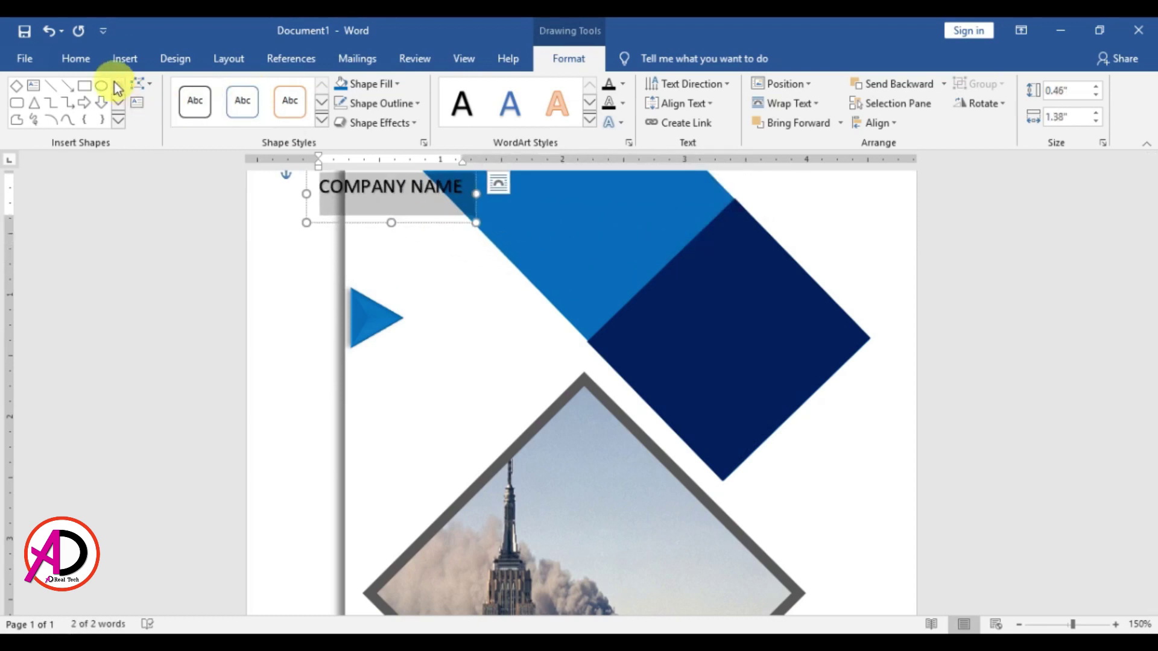
{"action": "left_click", "coordinate": [75, 57]}
{"action": "left_click", "coordinate": [298, 92]}
{"action": "left_click", "coordinate": [296, 92]}
{"action": "left_click", "coordinate": [295, 92]}
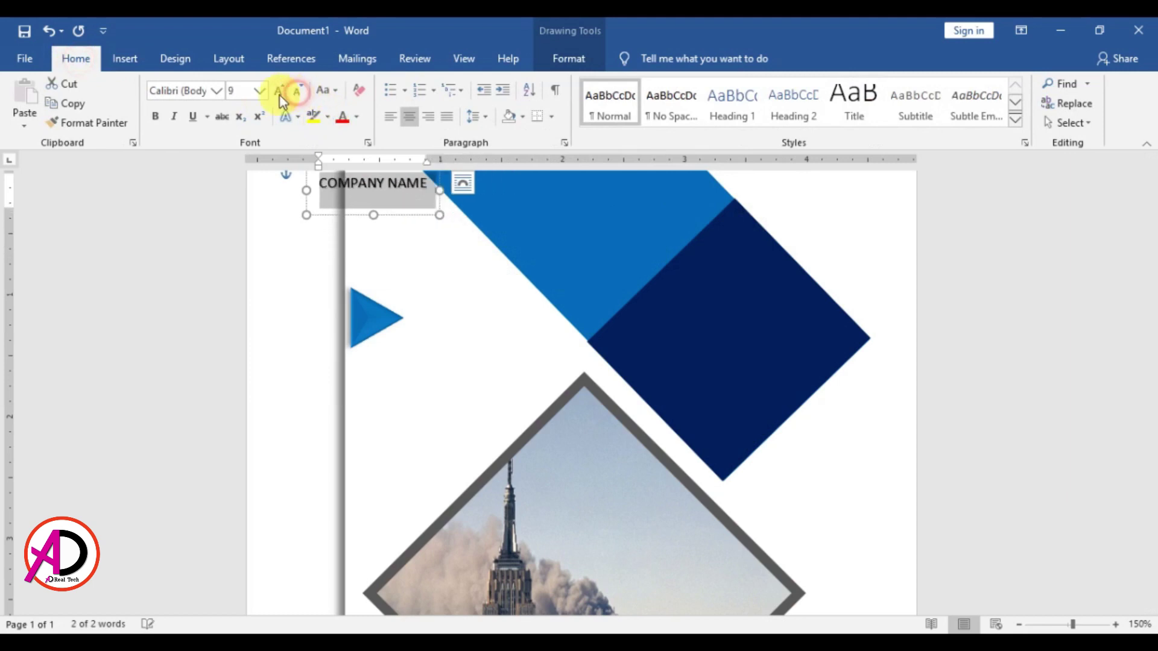
{"action": "left_click", "coordinate": [279, 92]}
{"action": "left_click", "coordinate": [279, 93]}
{"action": "left_click", "coordinate": [278, 92]}
{"action": "left_click", "coordinate": [278, 92]}
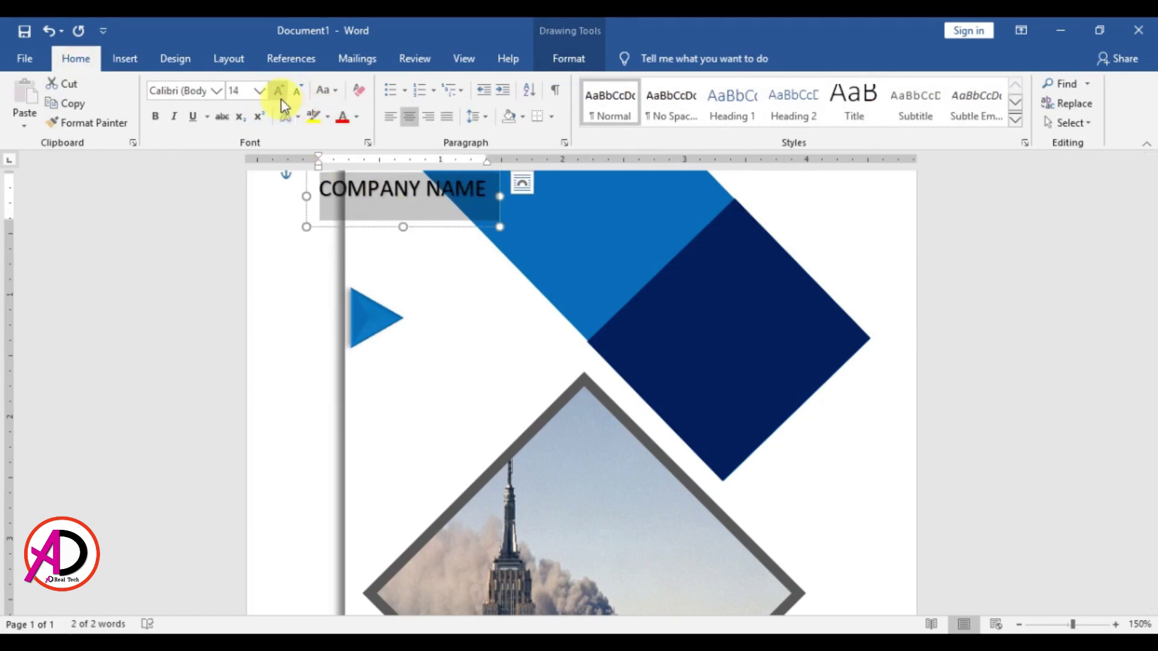
{"action": "left_click", "coordinate": [297, 93]}
Step: Move COMPANY NAME beside the blue triangle and paste a duplicate of its box
{"action": "left_click_drag", "start_coordinate": [424, 224], "coordinate": [493, 329]}
{"action": "left_click", "coordinate": [517, 370]}
{"action": "left_click", "coordinate": [467, 284]}
{"action": "key", "text": "ctrl+c"}
{"action": "key", "text": "ctrl+v"}
Step: Change the duplicate to 'ADDRESS HERE' at 10 pt, shifted slightly right
{"action": "triple_click", "coordinate": [502, 326]}
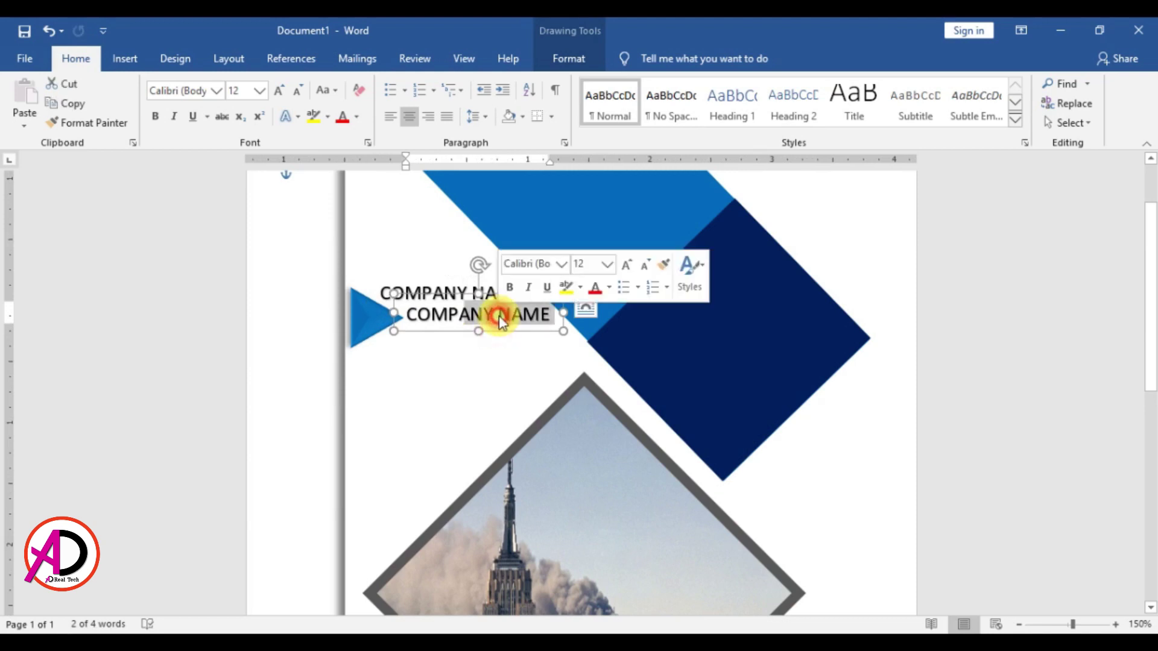
{"action": "type", "text": "A"}
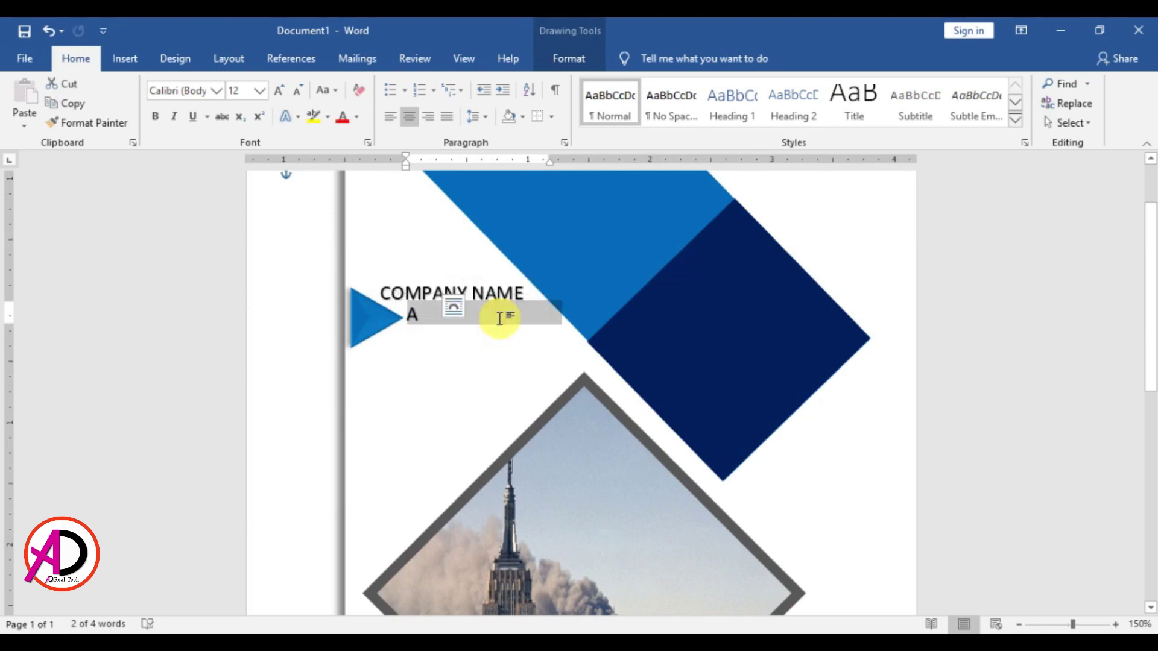
{"action": "type", "text": "DRE"}
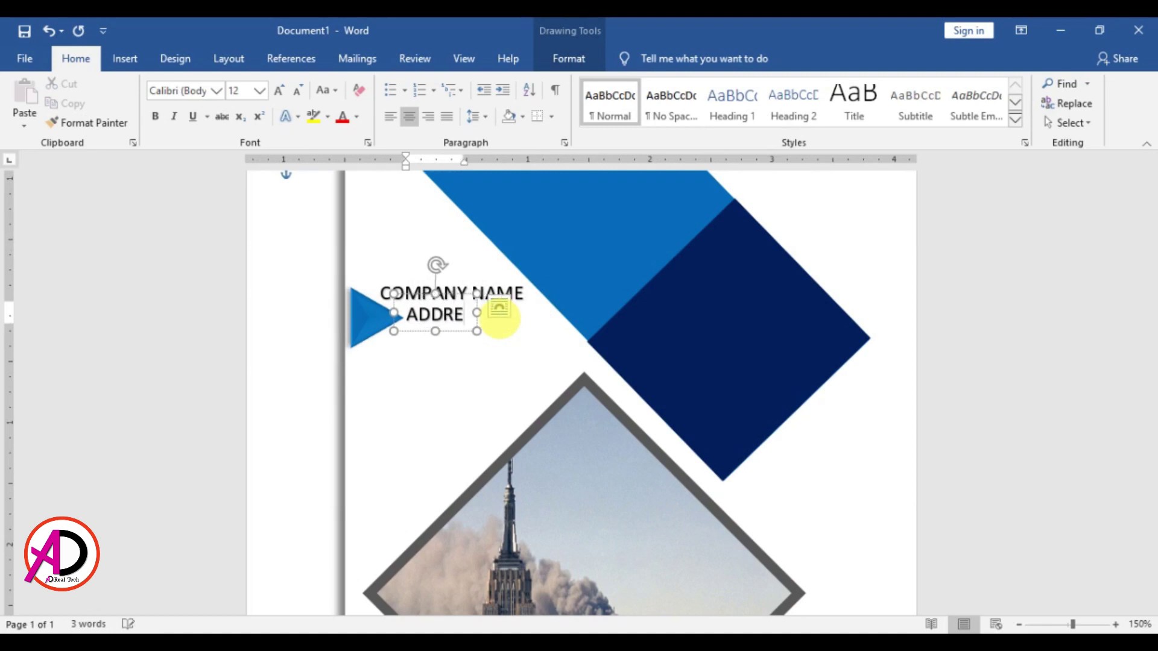
{"action": "type", "text": "SS HERE"}
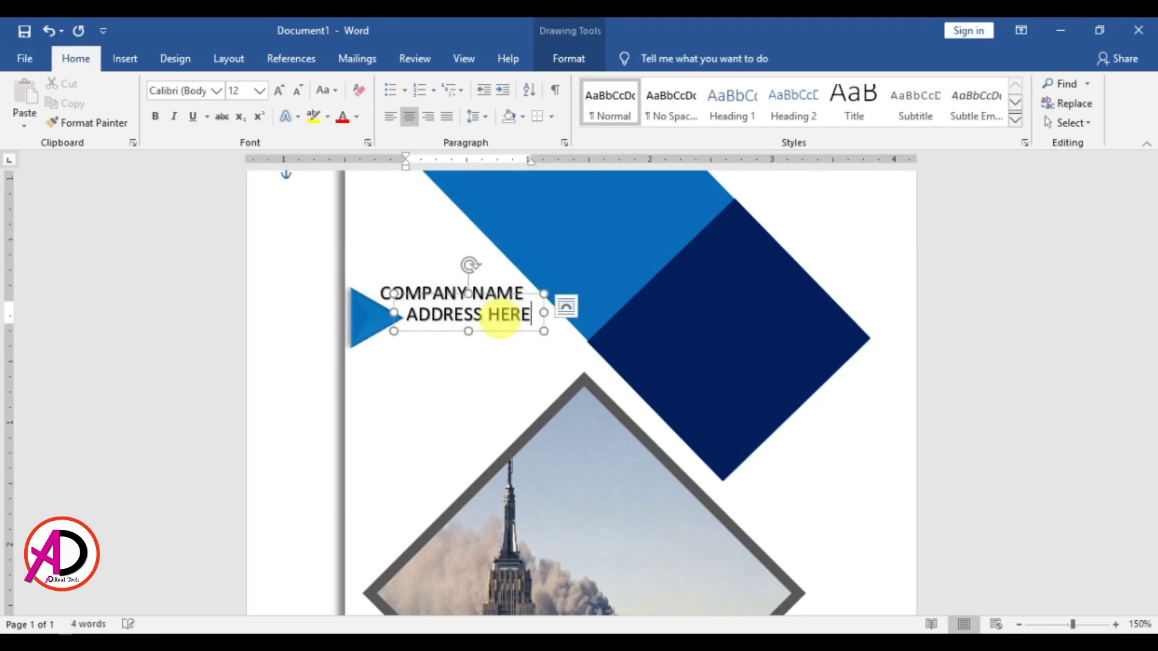
{"action": "triple_click", "coordinate": [473, 315]}
{"action": "key", "text": "ctrl+bracketleft"}
{"action": "key", "text": "ctrl+bracketleft"}
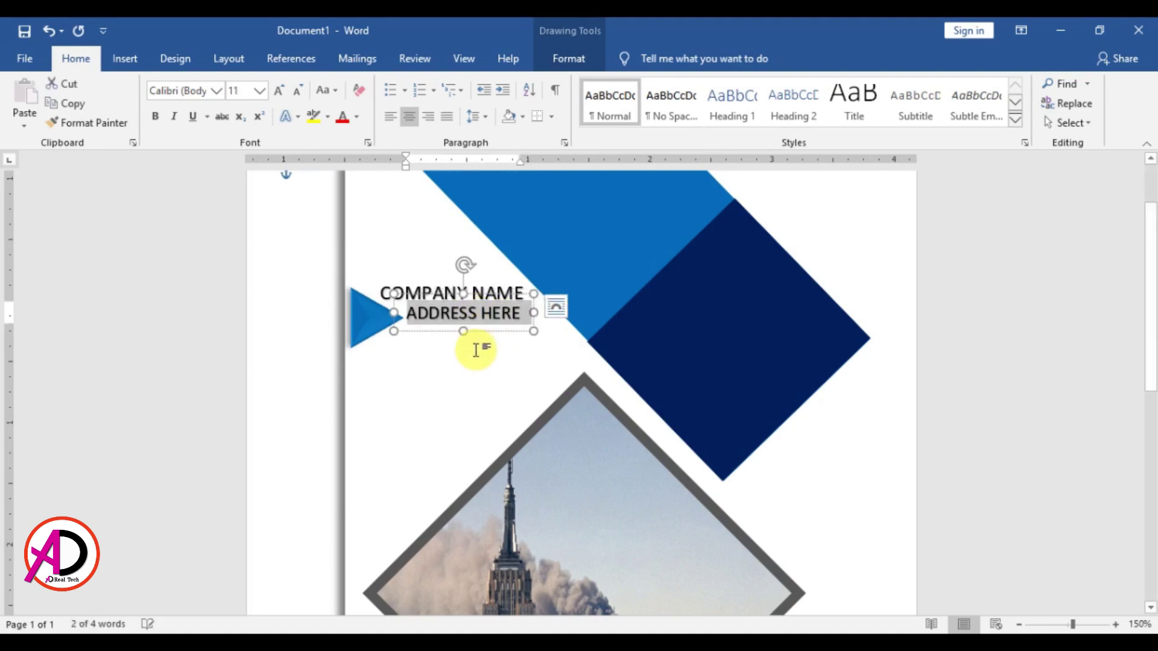
{"action": "left_click_drag", "start_coordinate": [486, 332], "coordinate": [498, 333]}
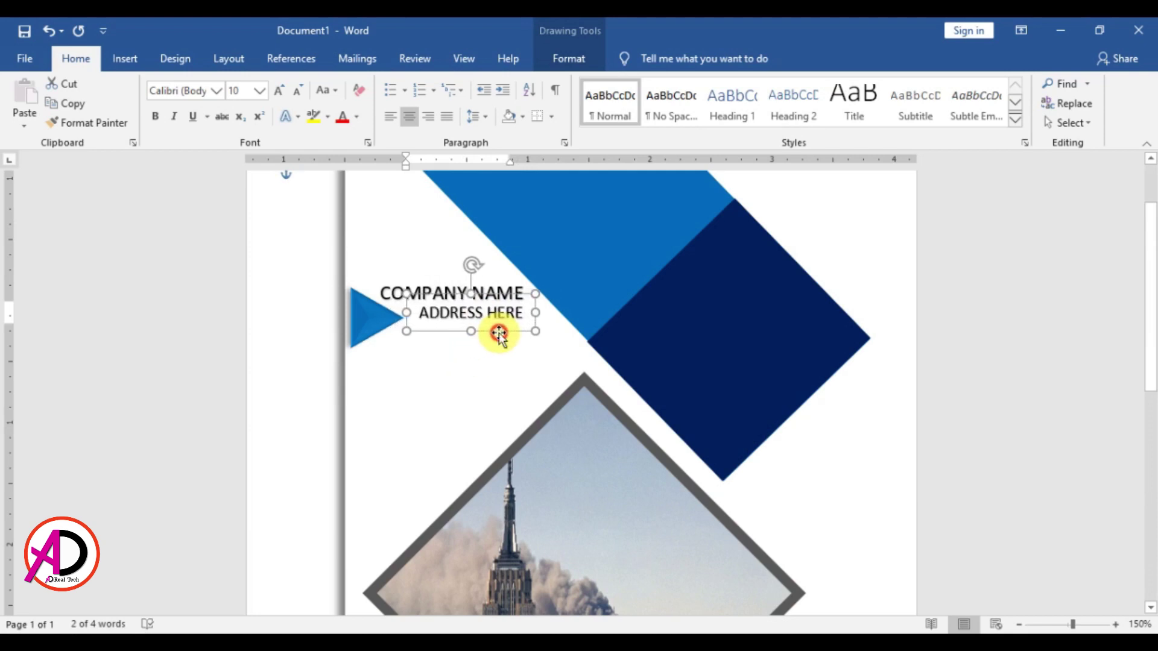
{"action": "left_click", "coordinate": [506, 362]}
{"action": "scroll", "coordinate": [530, 422], "scroll_direction": "down", "scroll_amount": 7}
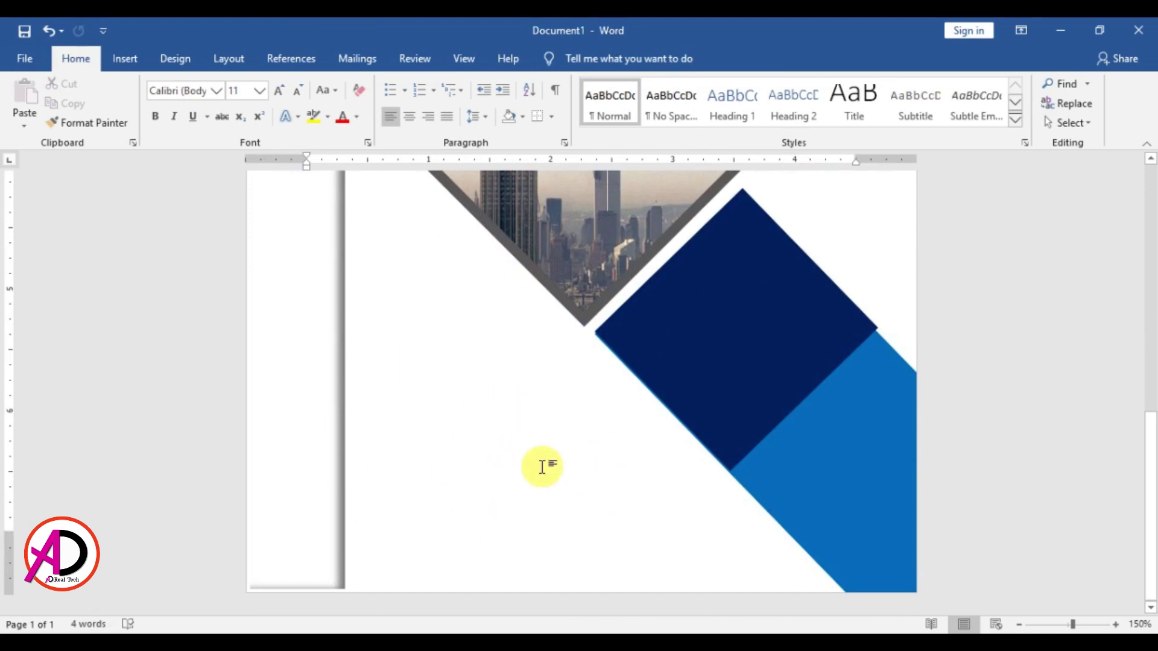
Step: Reselect the grey bar at the page's left, nudge it slightly, and scroll down the cover
{"action": "left_click", "coordinate": [277, 514]}
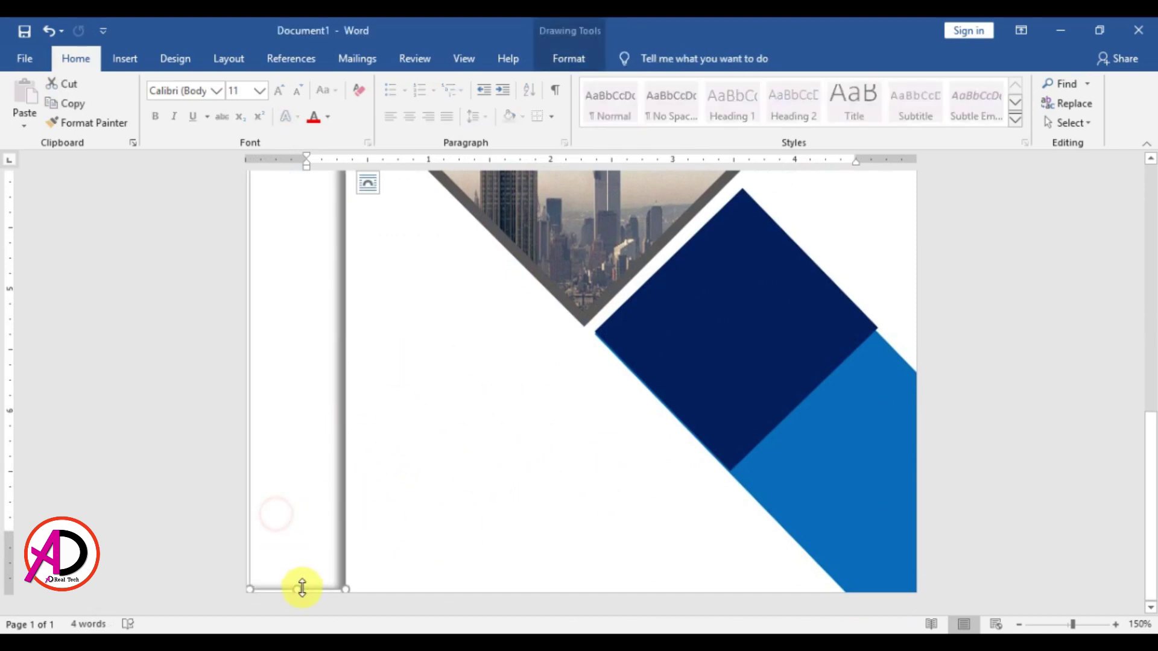
{"action": "left_click", "coordinate": [531, 509]}
{"action": "scroll", "coordinate": [530, 506], "scroll_direction": "up", "scroll_amount": 8}
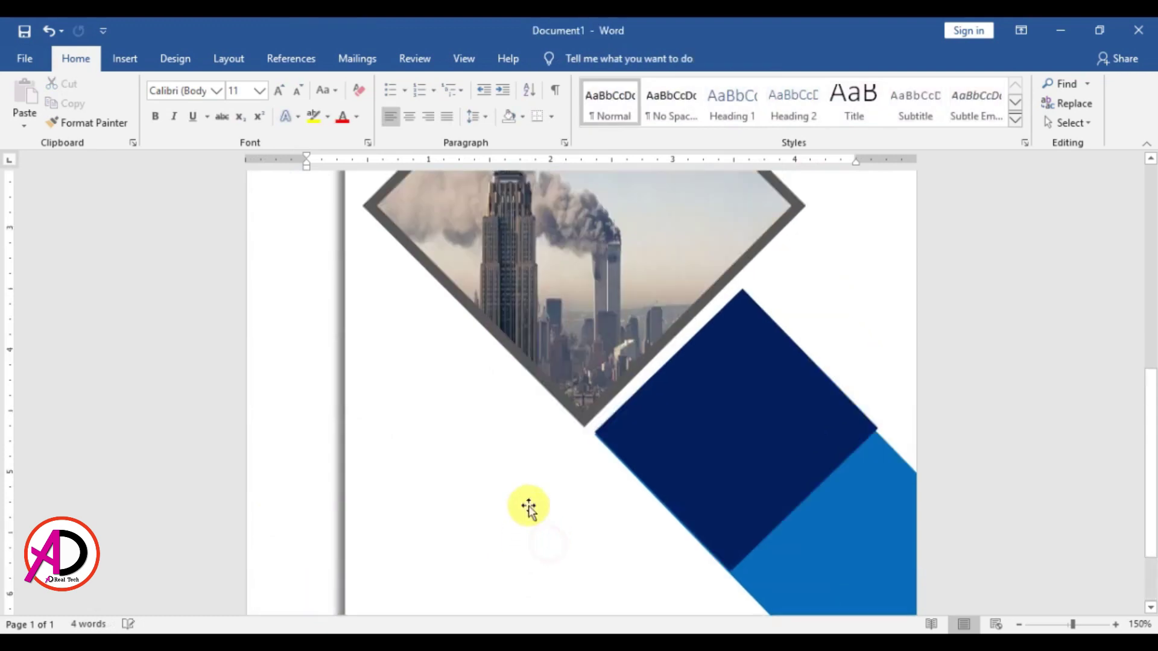
{"action": "scroll", "coordinate": [530, 500], "scroll_direction": "up", "scroll_amount": 3}
{"action": "left_click", "coordinate": [279, 275]}
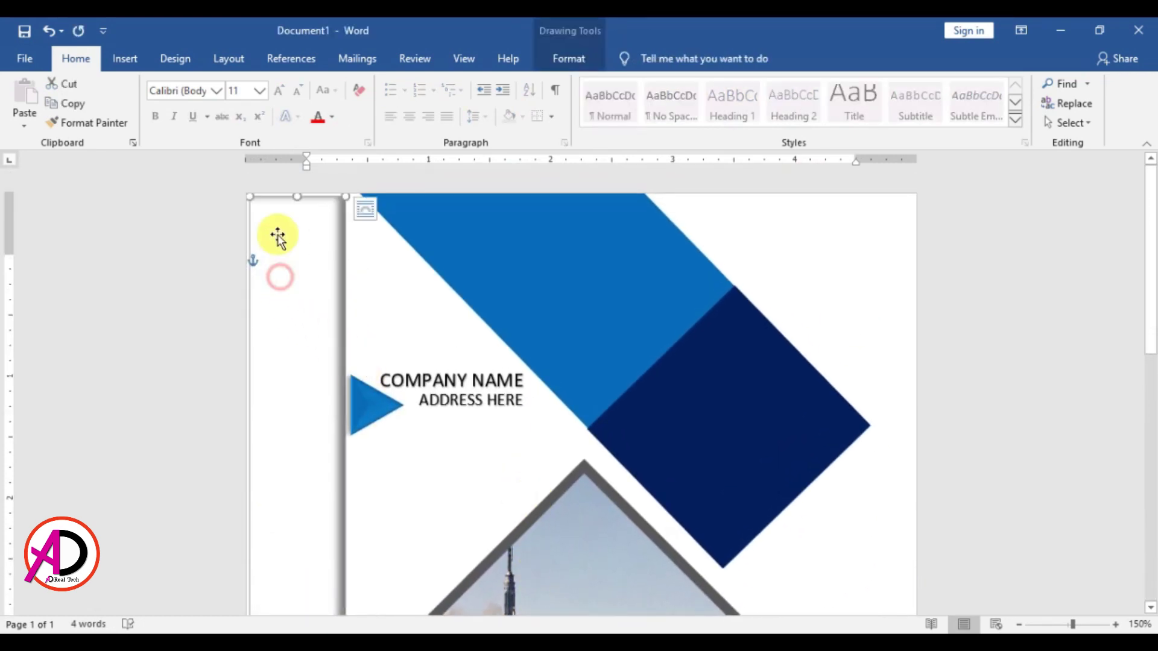
{"action": "left_click_drag", "start_coordinate": [295, 198], "coordinate": [297, 191]}
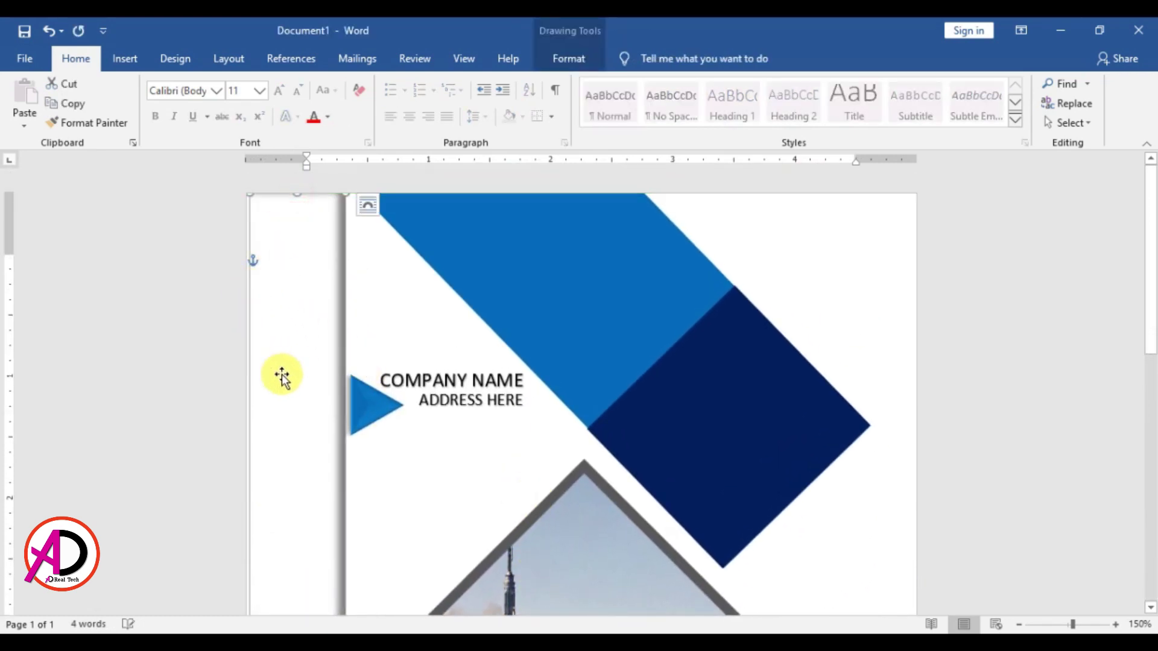
{"action": "scroll", "coordinate": [289, 392], "scroll_direction": "down", "scroll_amount": 4}
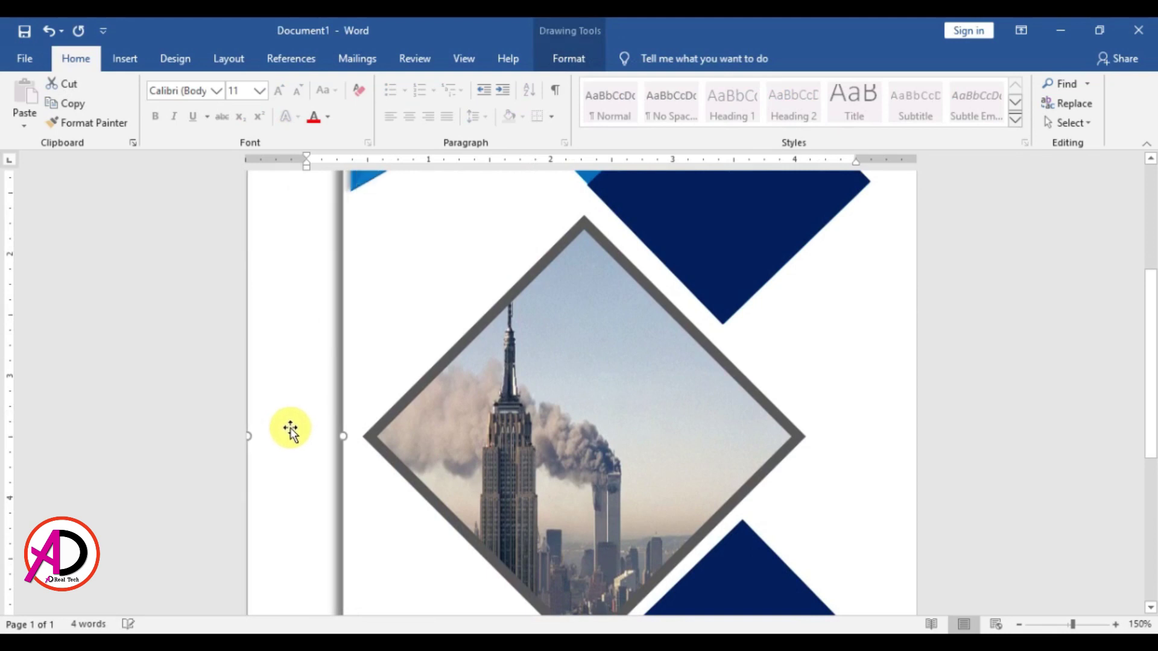
{"action": "left_click", "coordinate": [381, 535]}
{"action": "scroll", "coordinate": [398, 525], "scroll_direction": "down", "scroll_amount": 5}
{"action": "scroll", "coordinate": [411, 518], "scroll_direction": "down", "scroll_amount": 4}
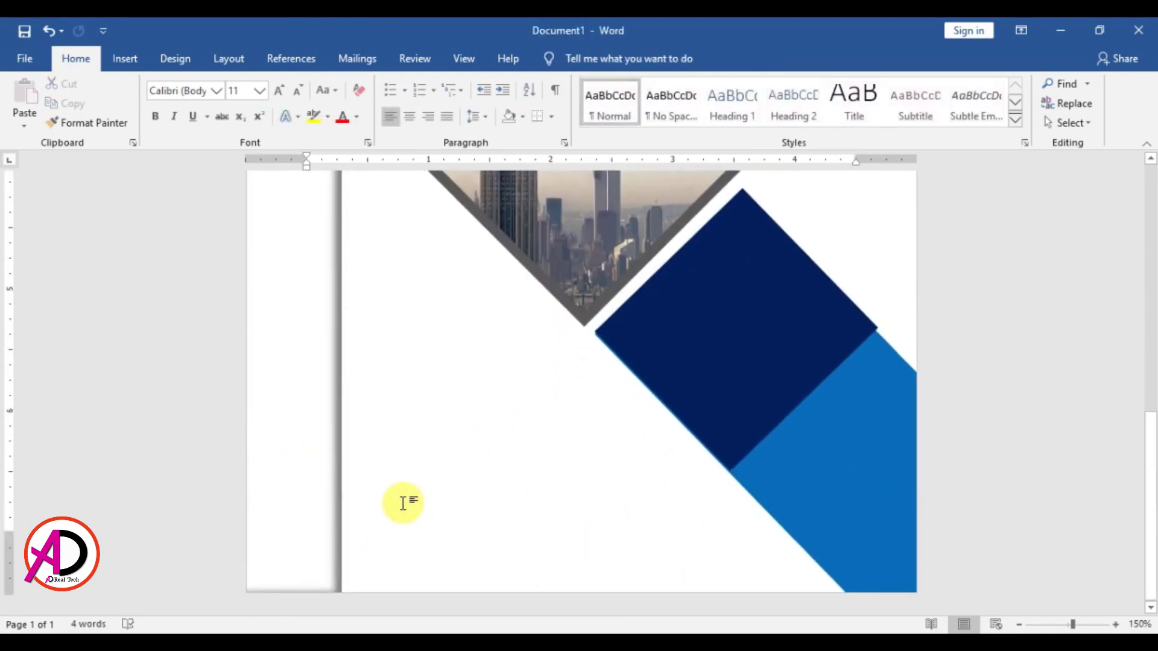
{"action": "left_click", "coordinate": [125, 59]}
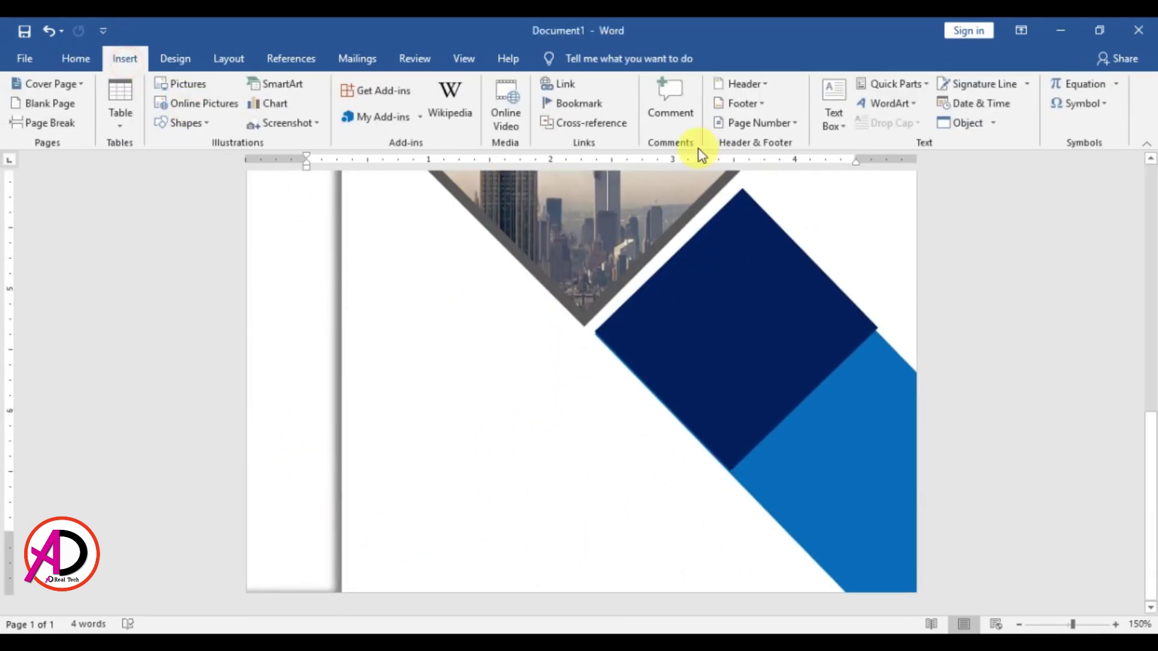
Step: Insert another first-style WordArt and move it below the skyline diamond
{"action": "left_click", "coordinate": [886, 103]}
{"action": "left_click", "coordinate": [866, 141]}
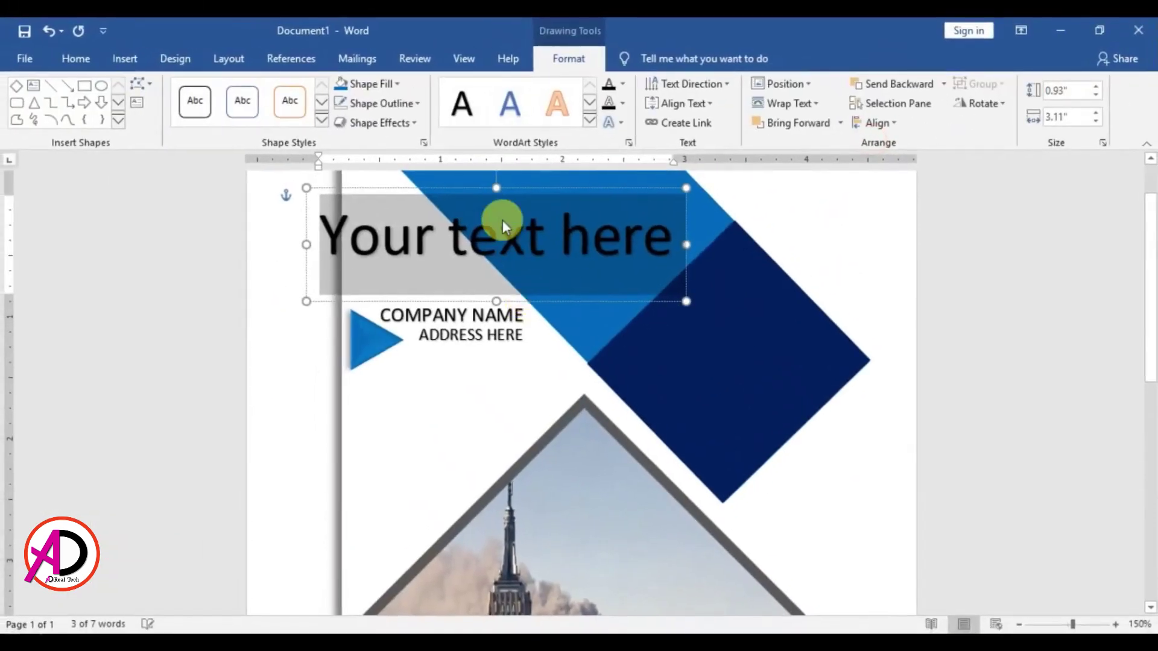
{"action": "left_click_drag", "start_coordinate": [462, 193], "coordinate": [494, 529]}
{"action": "scroll", "coordinate": [498, 532], "scroll_direction": "down", "scroll_amount": 4}
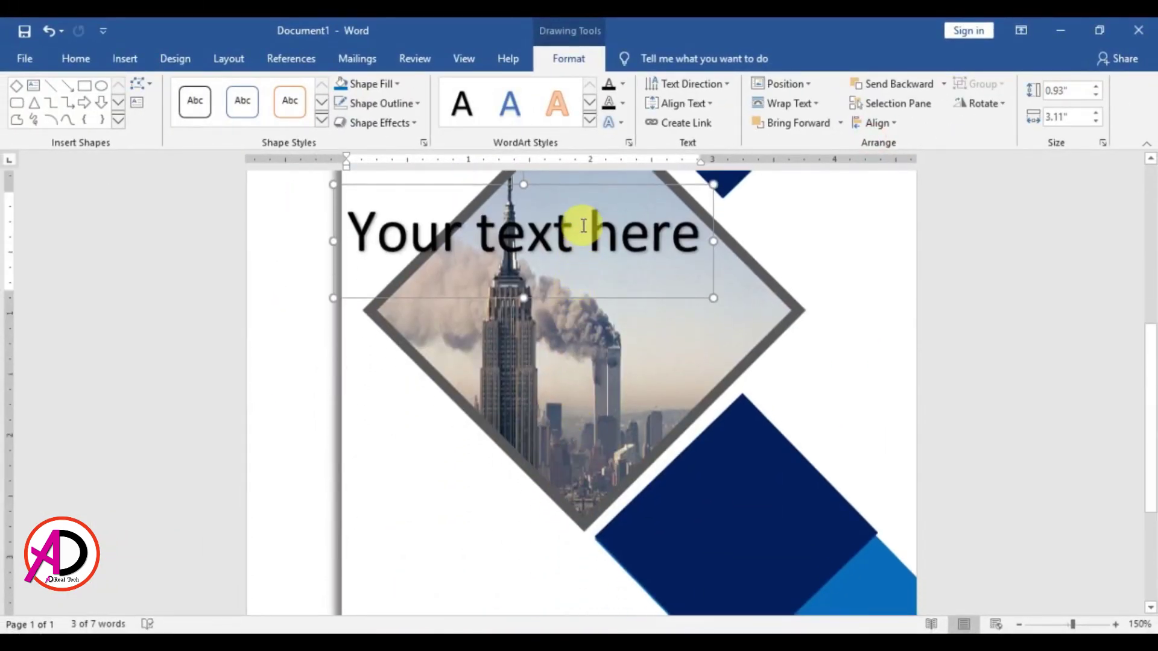
{"action": "left_click_drag", "start_coordinate": [574, 187], "coordinate": [559, 525]}
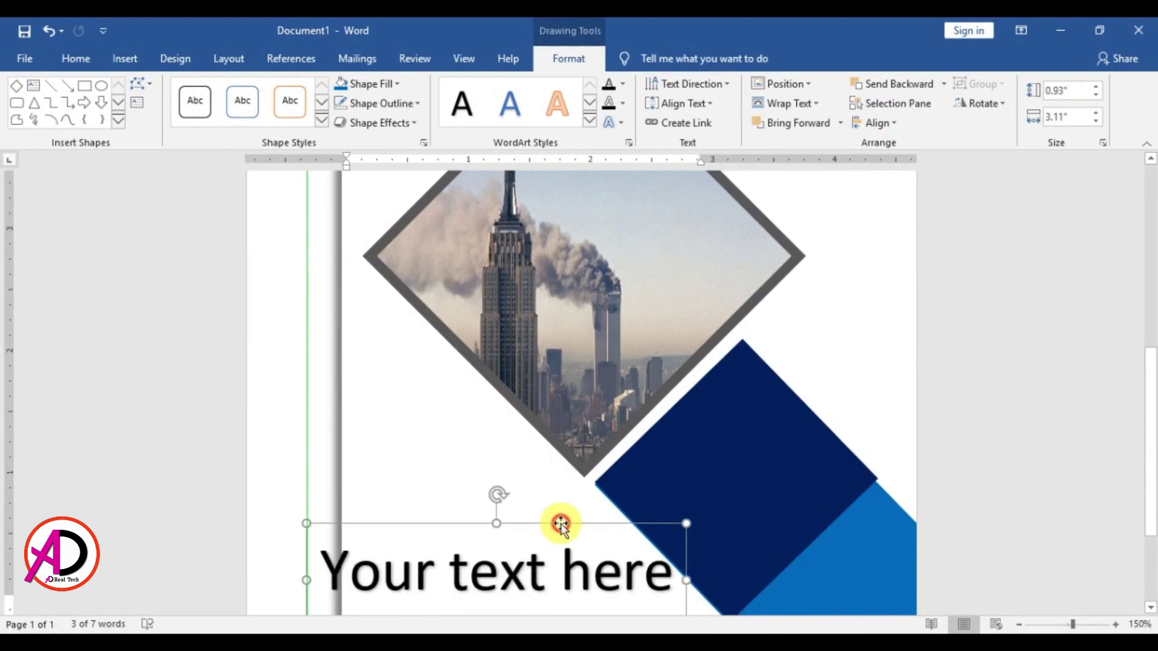
{"action": "scroll", "coordinate": [551, 509], "scroll_direction": "down", "scroll_amount": 3}
{"action": "left_click_drag", "start_coordinate": [537, 378], "coordinate": [575, 426]}
Step: Change the WordArt text to 'ANNUAL', reposition it, and size it to 26 pt
{"action": "triple_click", "coordinate": [556, 477]}
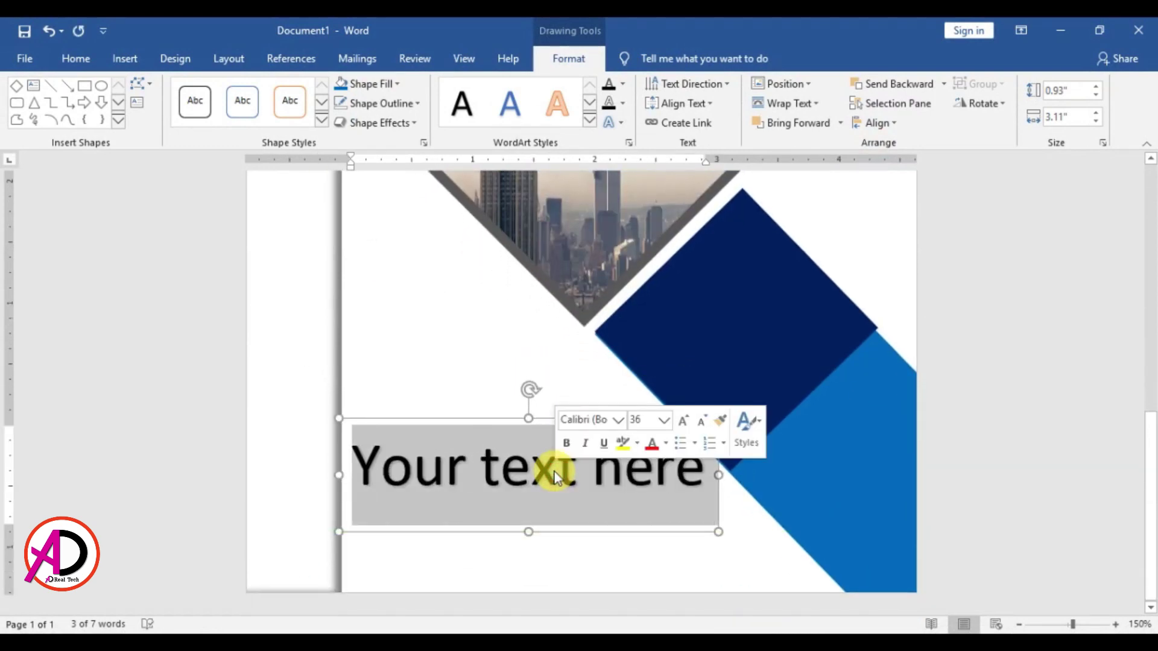
{"action": "type", "text": "A"}
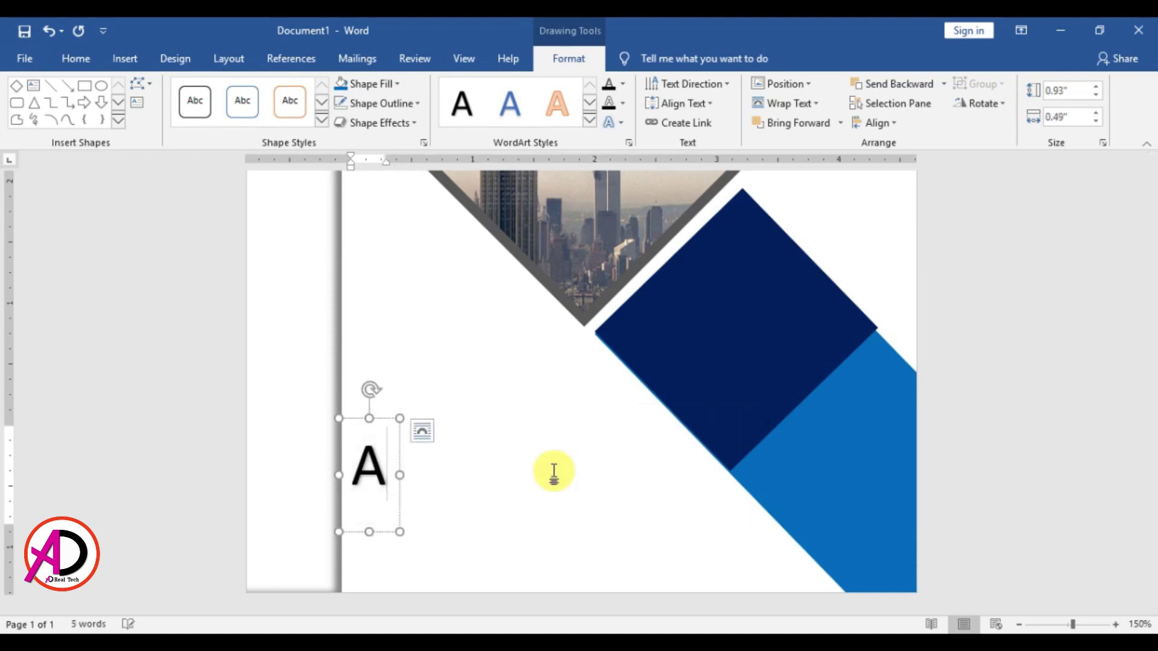
{"action": "type", "text": "NNUAL"}
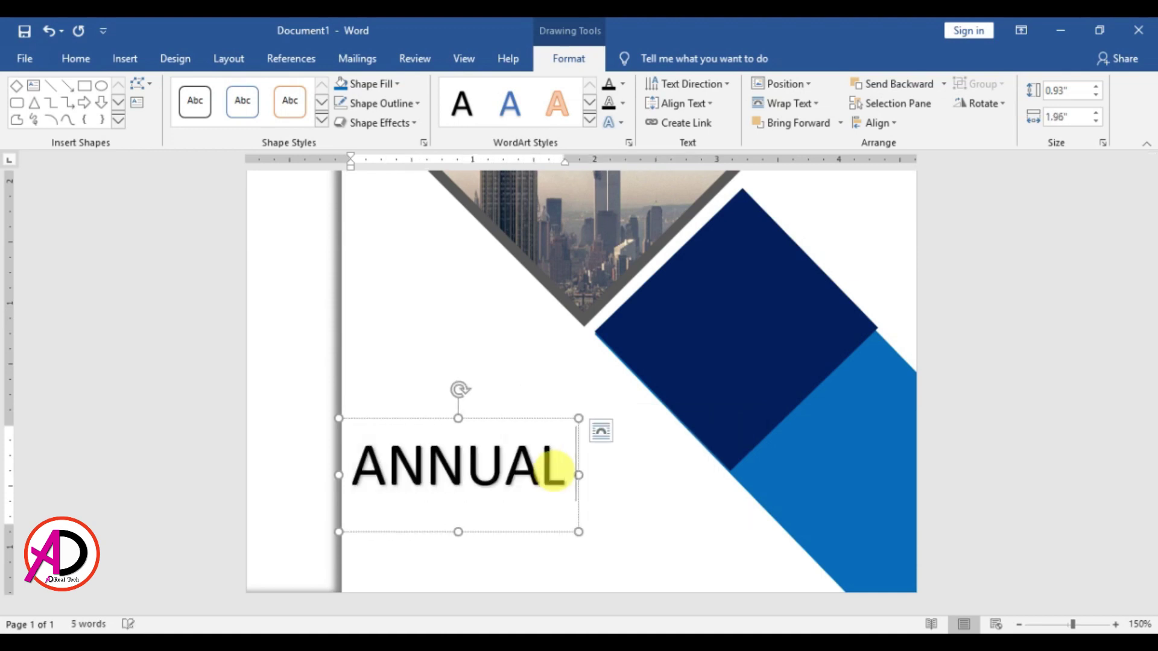
{"action": "double_click", "coordinate": [515, 491]}
{"action": "key", "text": "ctrl+shift+comma"}
{"action": "key", "text": "ctrl+shift+comma"}
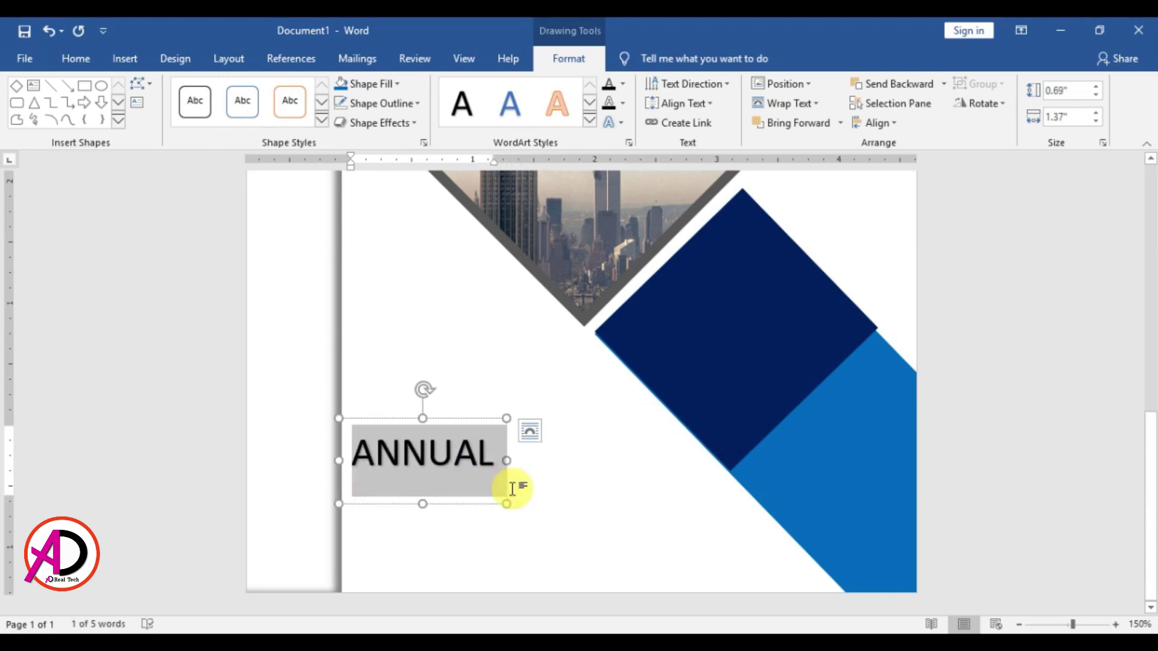
{"action": "left_click_drag", "start_coordinate": [464, 418], "coordinate": [475, 396]}
{"action": "double_click", "coordinate": [487, 434]}
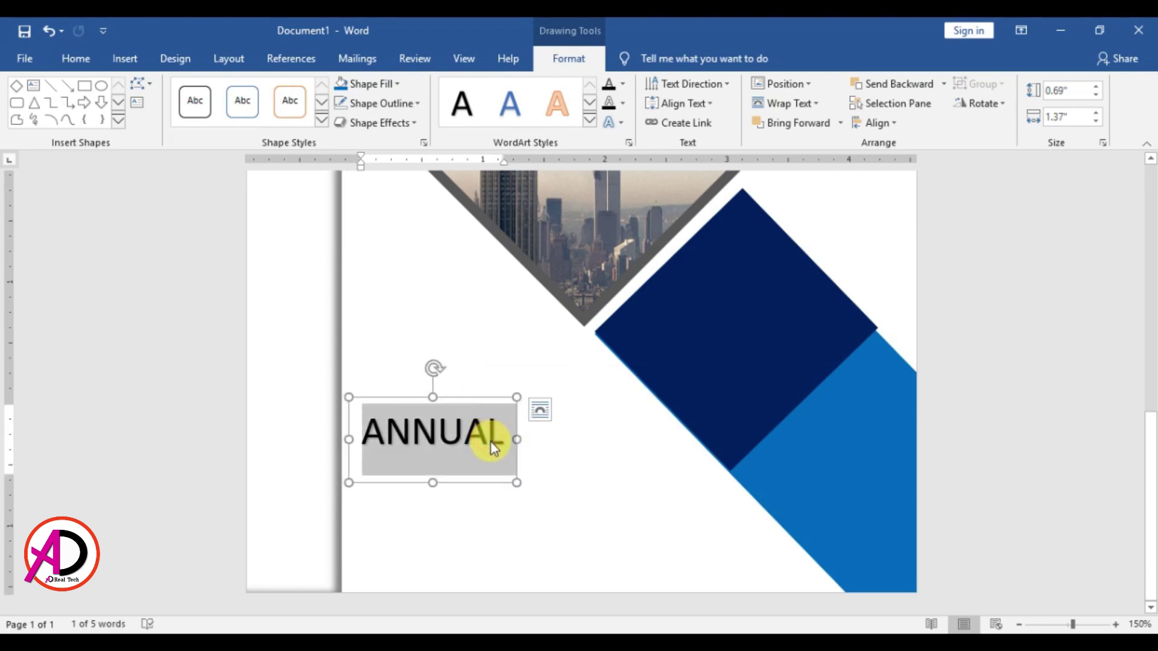
{"action": "key", "text": "ctrl+bracketright"}
{"action": "key", "text": "ctrl+bracketright"}
{"action": "key", "text": "ctrl+bracketright"}
Step: Duplicate the ANNUAL box with Ctrl+D, place the copy directly beneath, and retype it as 'REPORT'
{"action": "left_click", "coordinate": [76, 59]}
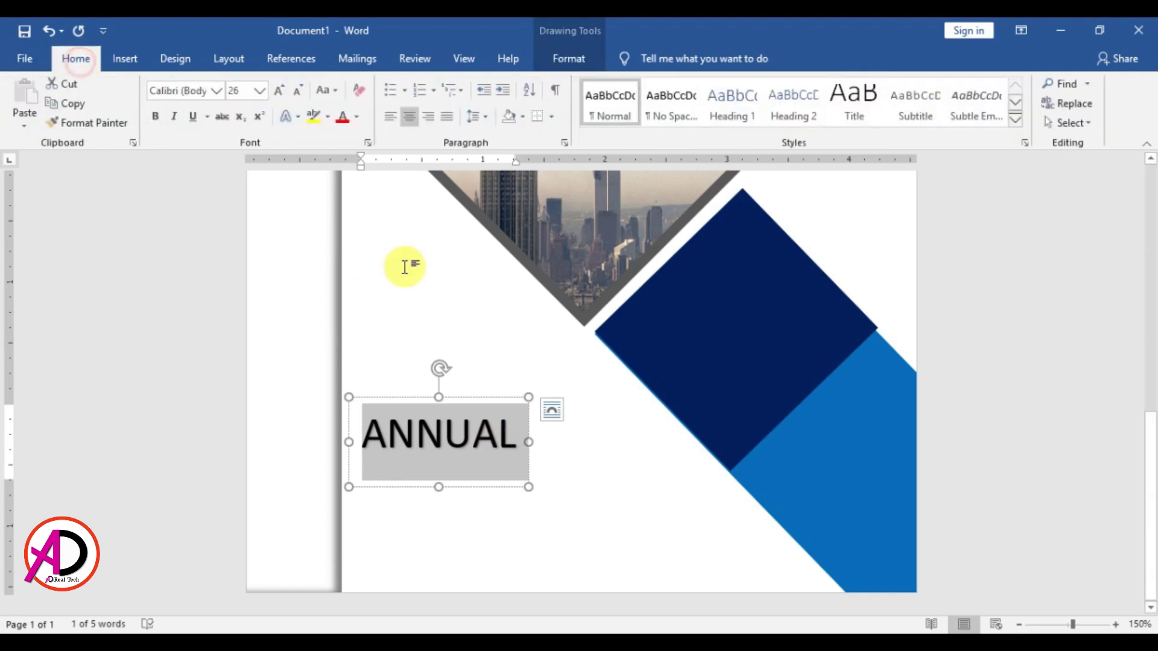
{"action": "left_click", "coordinate": [477, 396]}
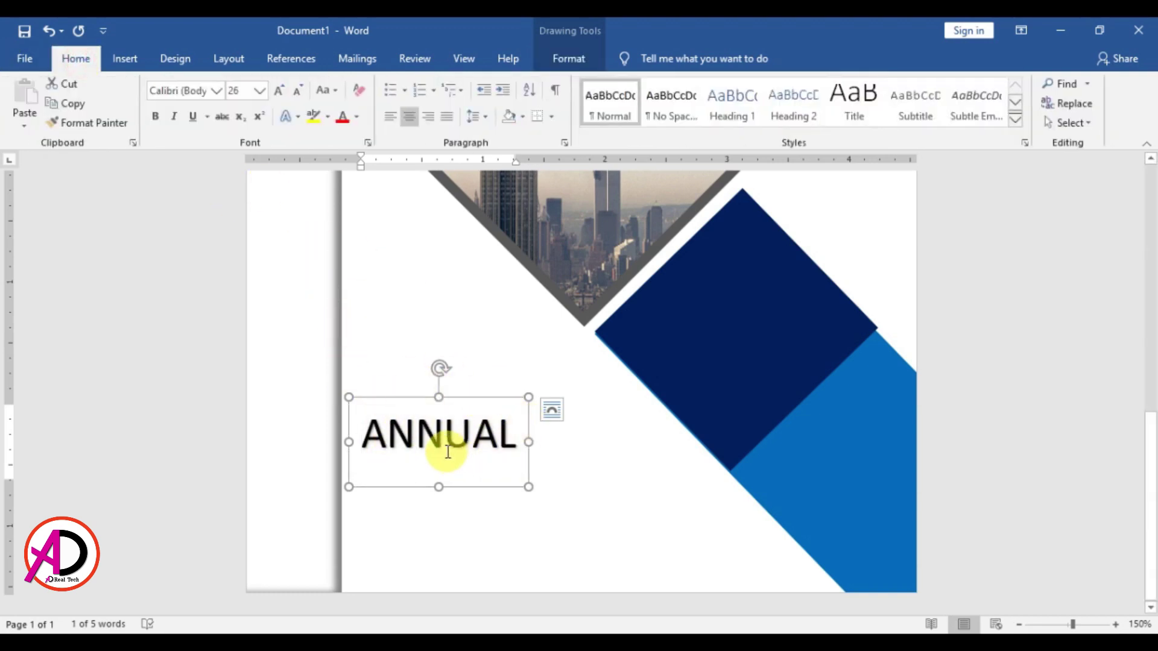
{"action": "key", "text": "ctrl+d"}
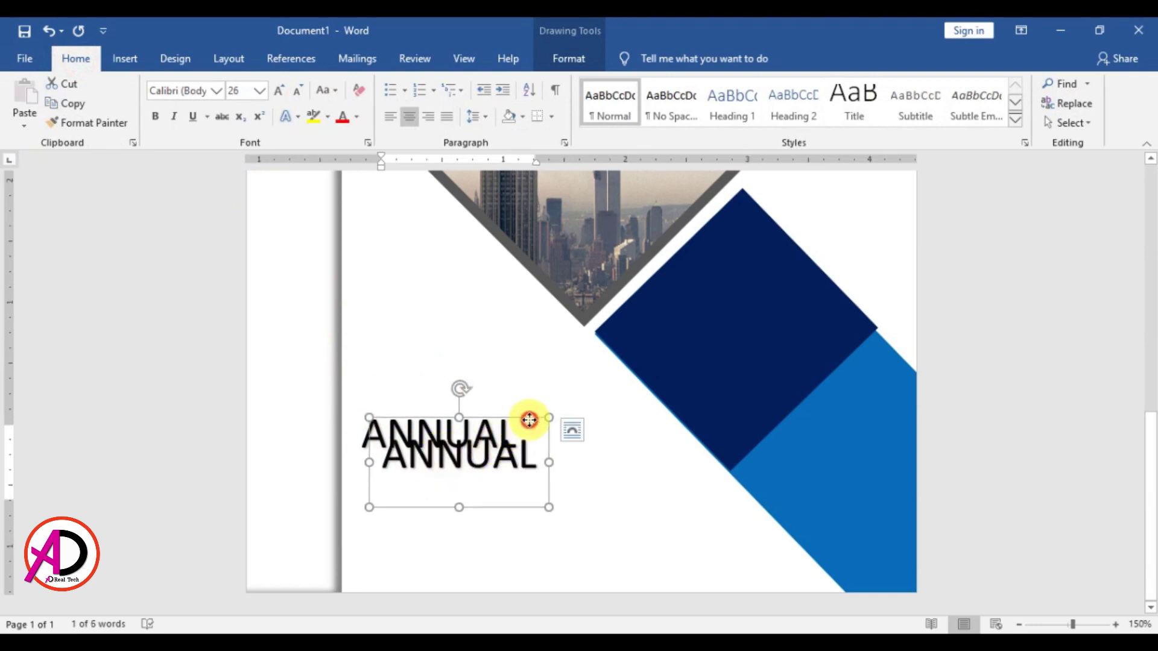
{"action": "mouse_move", "coordinate": [529, 420]}
{"action": "left_mouse_down"}
{"action": "mouse_move", "coordinate": [517, 449]}
{"action": "mouse_move", "coordinate": [509, 428]}
{"action": "left_mouse_up"}
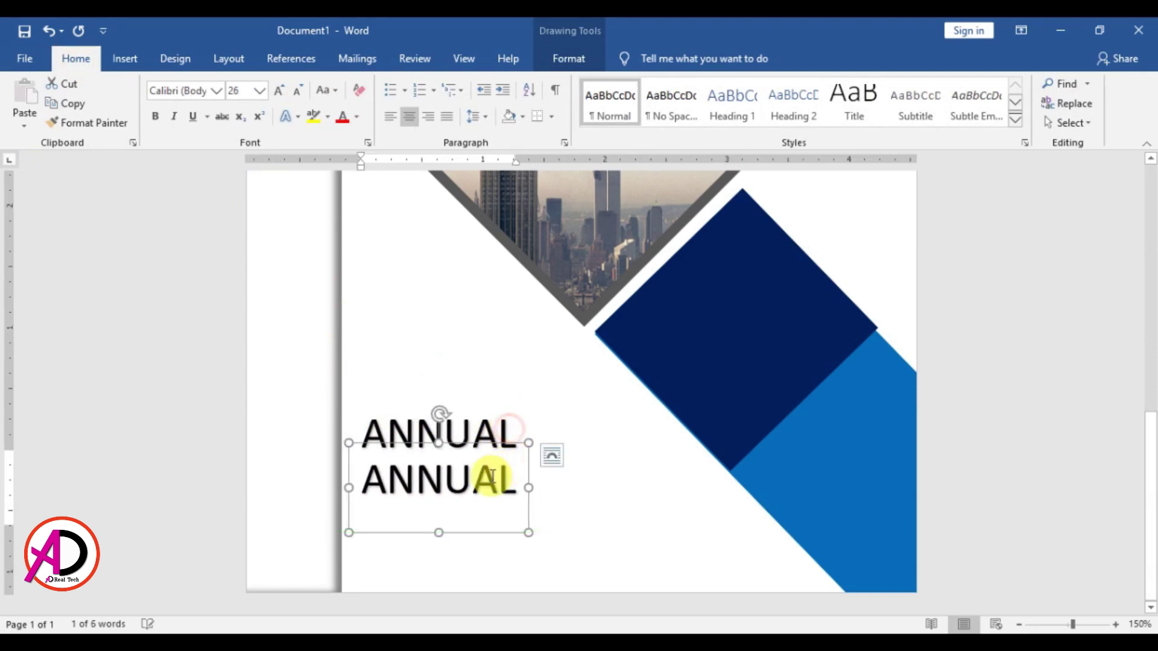
{"action": "triple_click", "coordinate": [476, 485]}
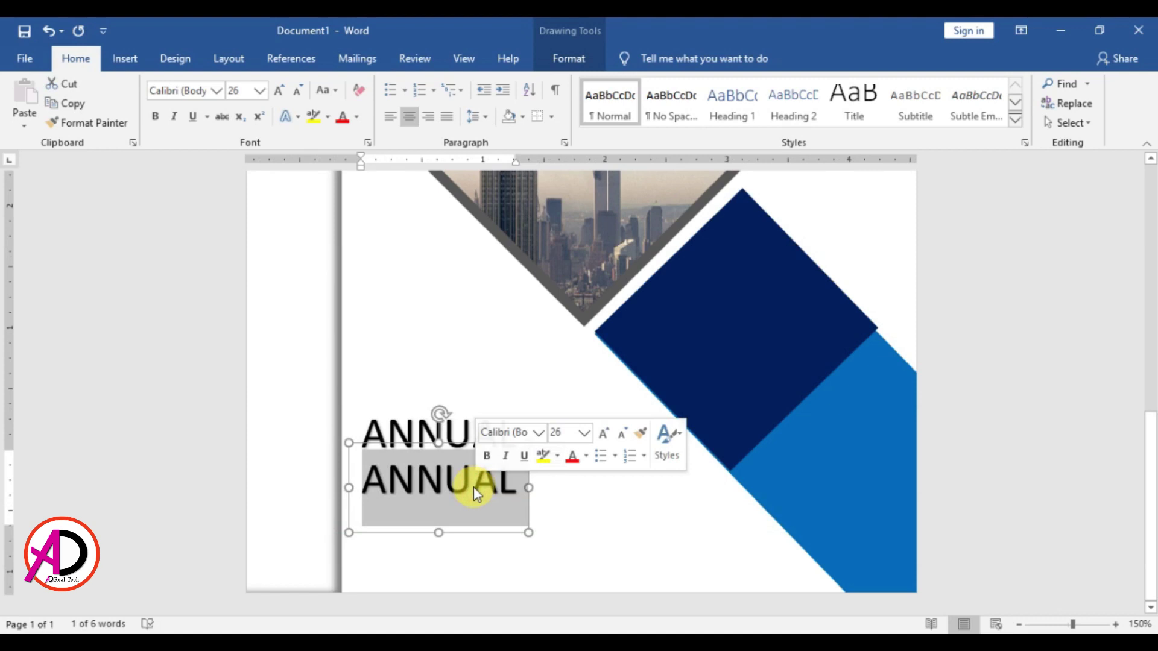
{"action": "type", "text": "REPORT"}
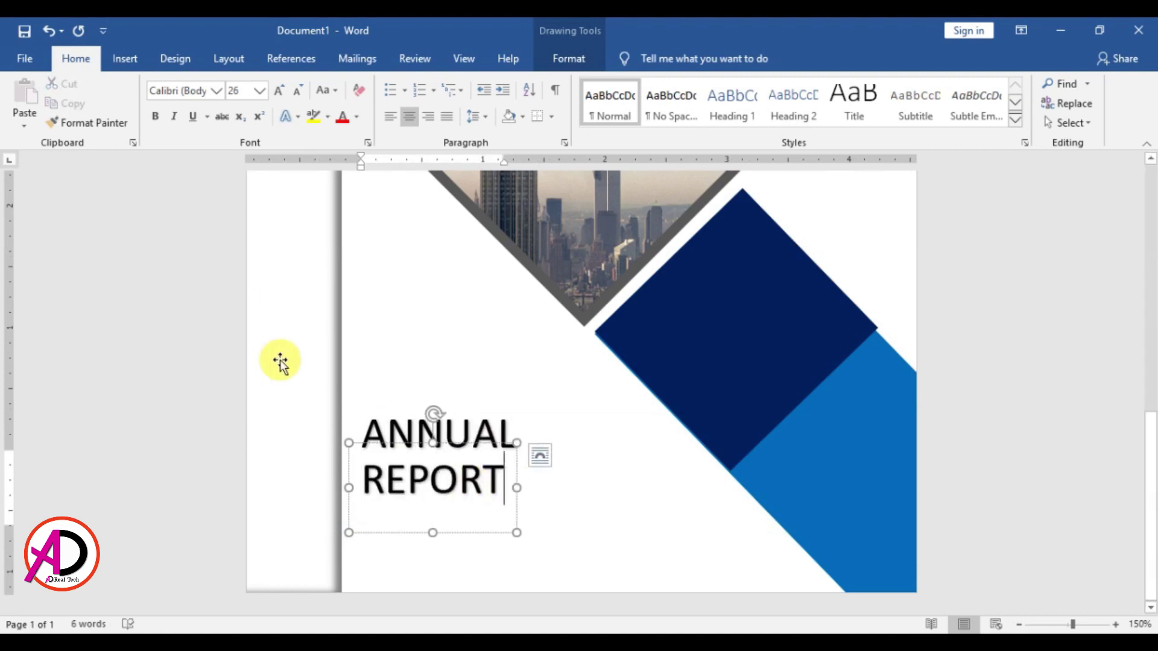
{"action": "triple_click", "coordinate": [380, 474]}
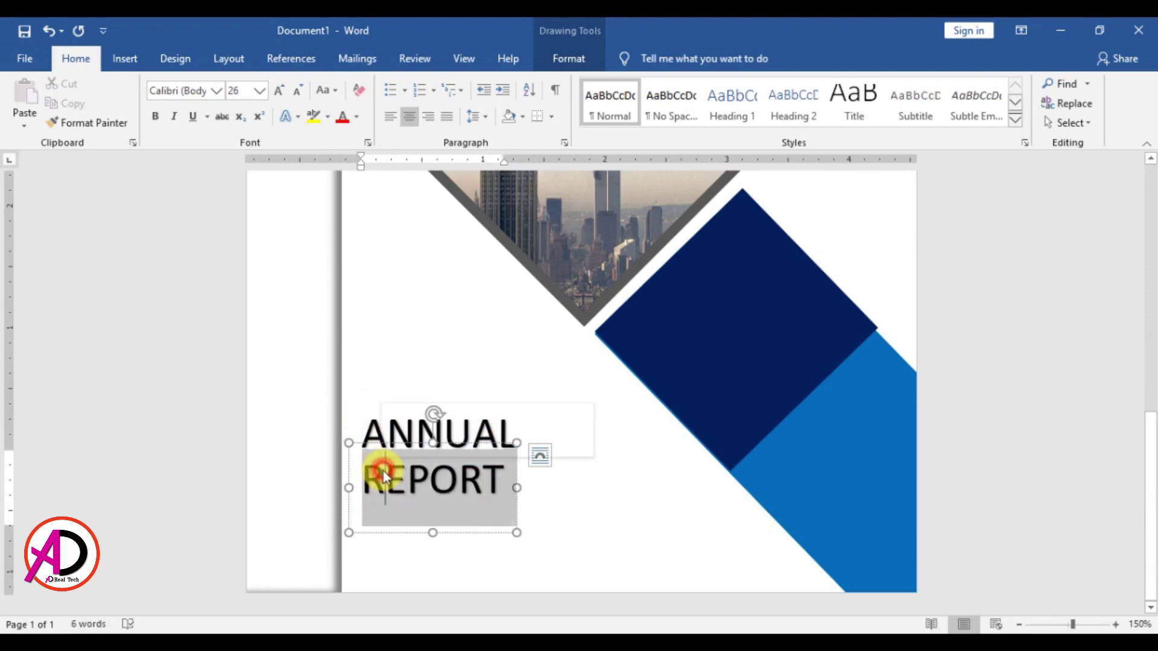
Step: Apply the Bahnschrift font to REPORT and then to ANNUAL
{"action": "left_click", "coordinate": [216, 91]}
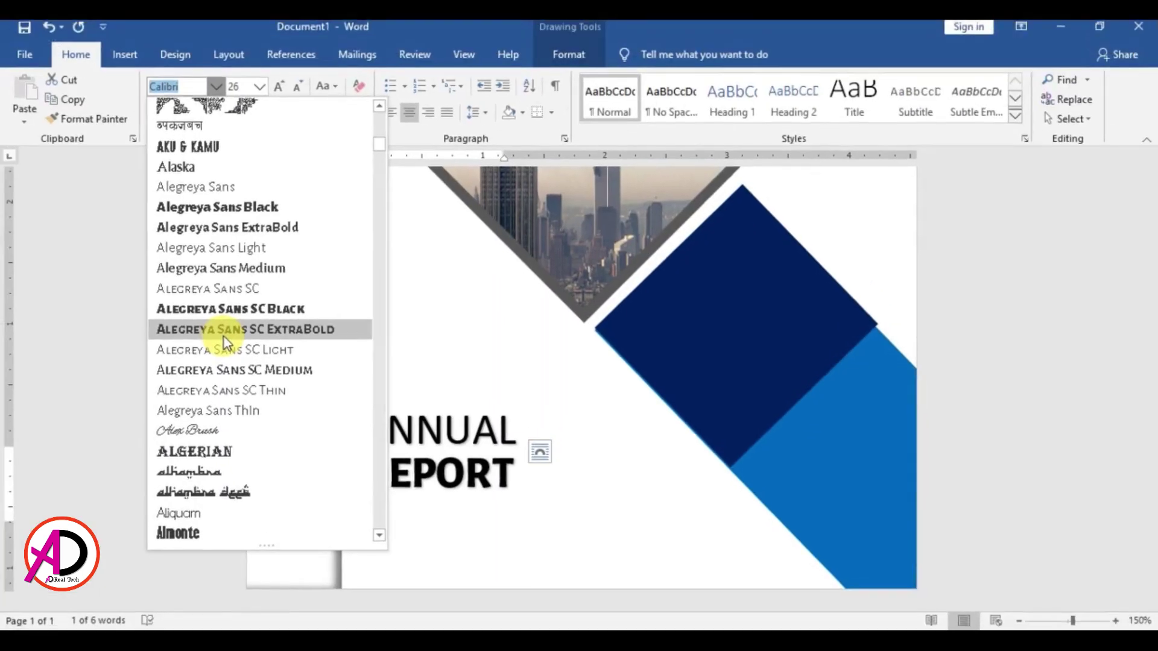
{"action": "scroll", "coordinate": [220, 362], "scroll_direction": "down", "scroll_amount": 2}
{"action": "scroll", "coordinate": [217, 326], "scroll_direction": "down", "scroll_amount": 4}
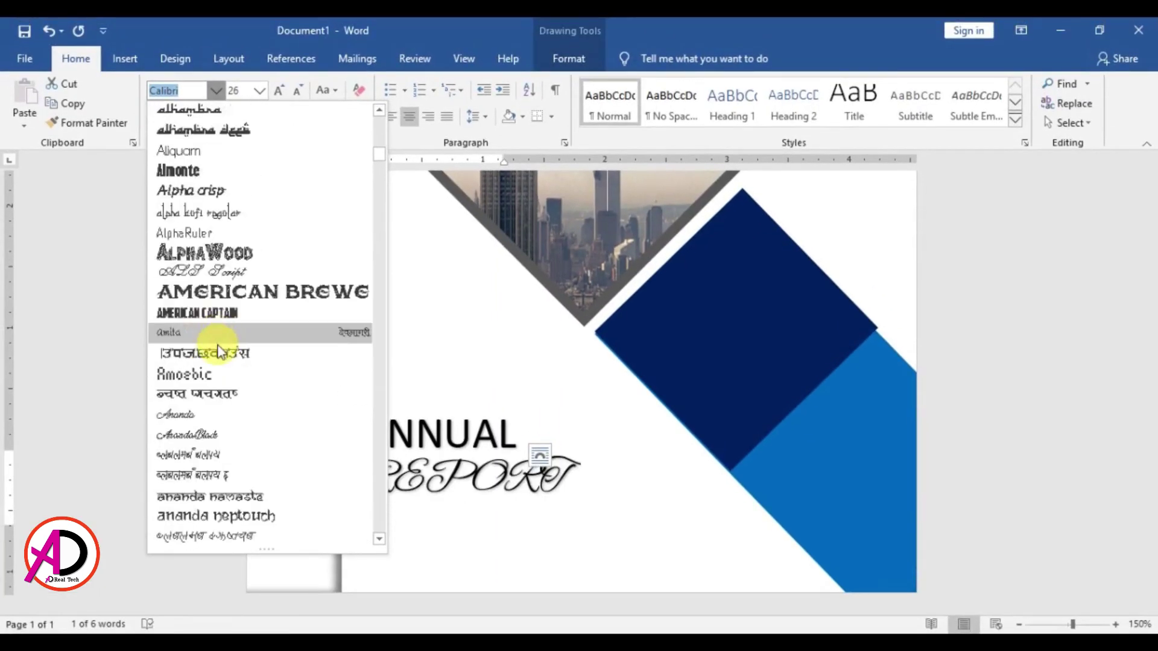
{"action": "scroll", "coordinate": [209, 472], "scroll_direction": "down", "scroll_amount": 3}
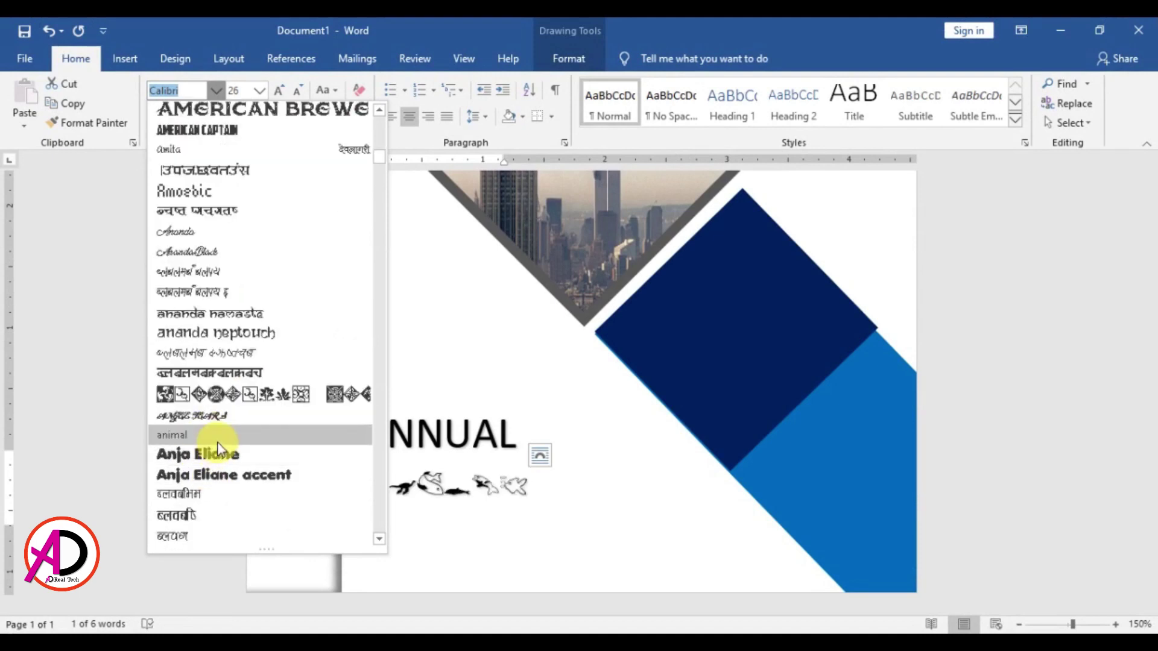
{"action": "scroll", "coordinate": [214, 461], "scroll_direction": "down", "scroll_amount": 12}
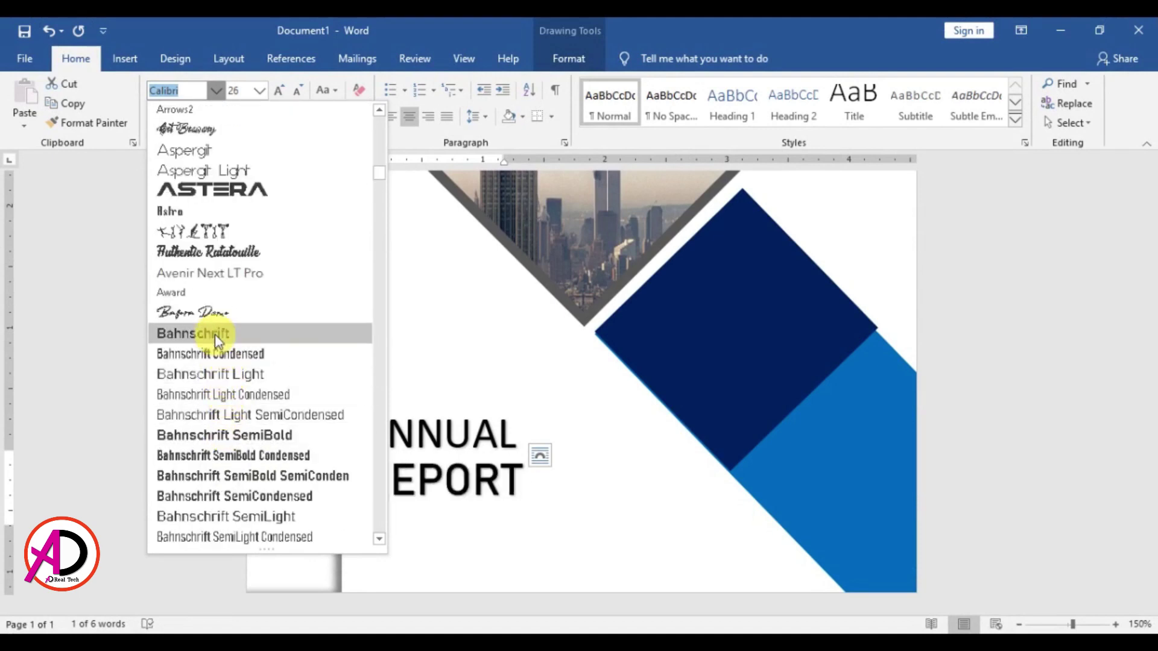
{"action": "left_click", "coordinate": [214, 334]}
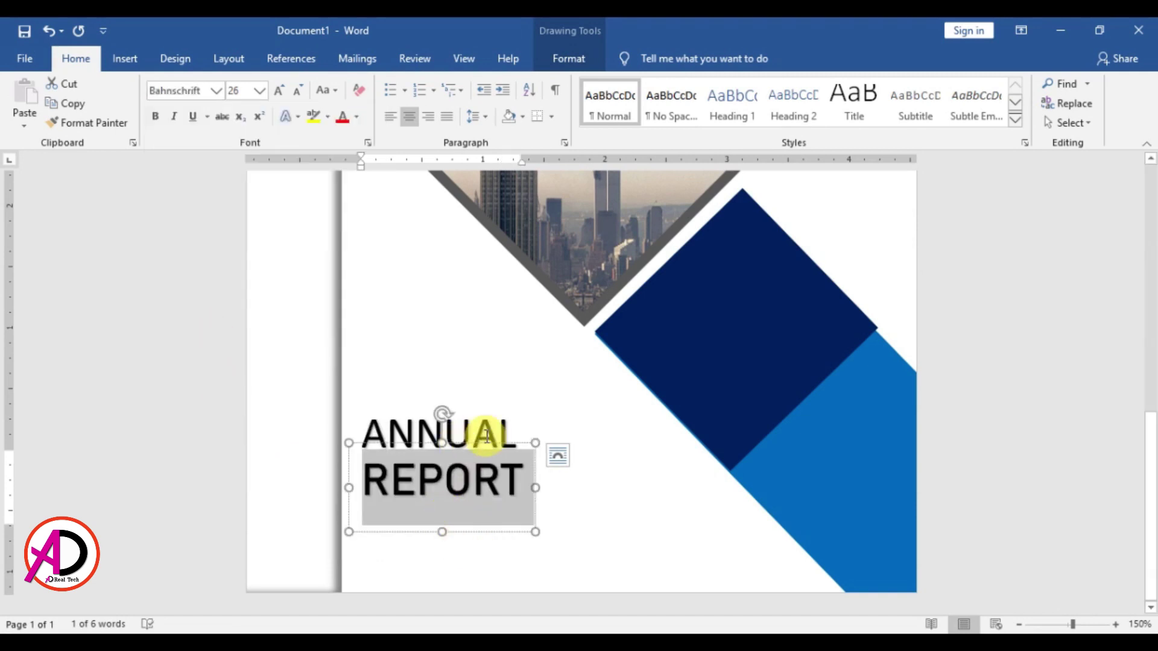
{"action": "left_click_drag", "start_coordinate": [492, 428], "coordinate": [493, 428]}
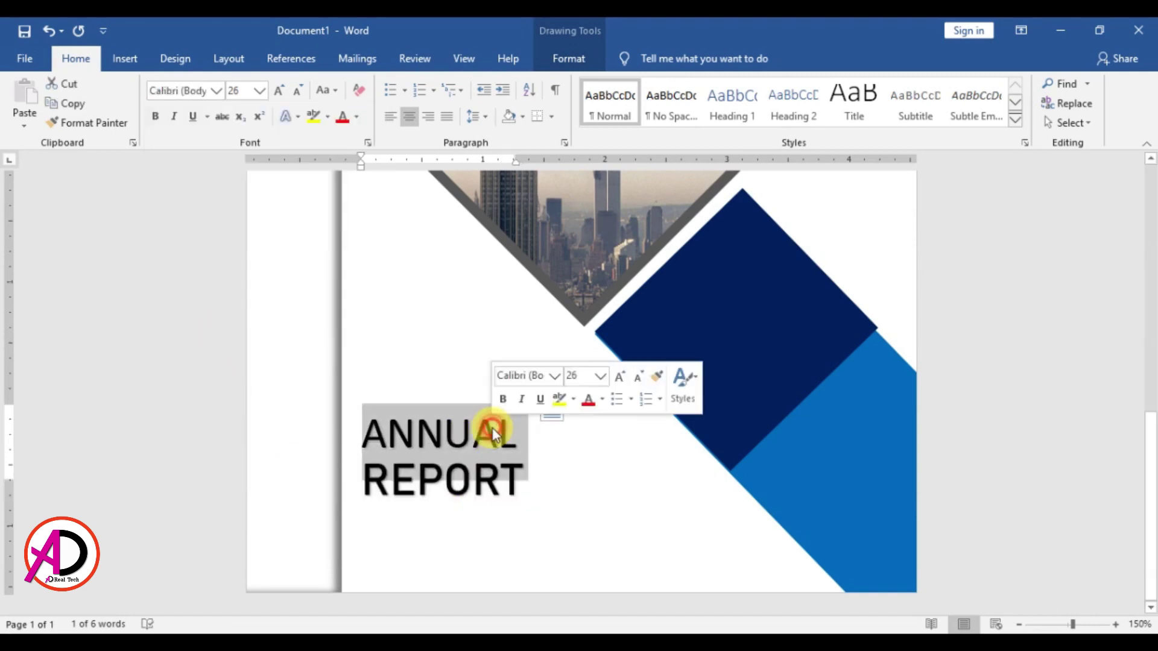
{"action": "left_click", "coordinate": [219, 91]}
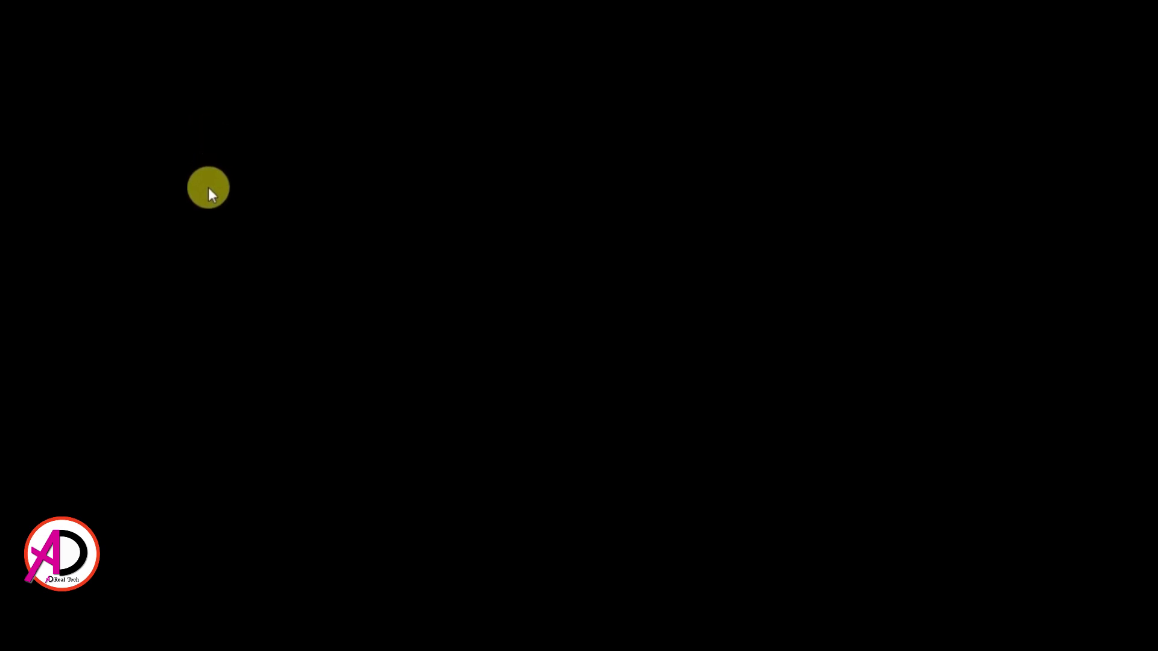
{"action": "left_click", "coordinate": [215, 133]}
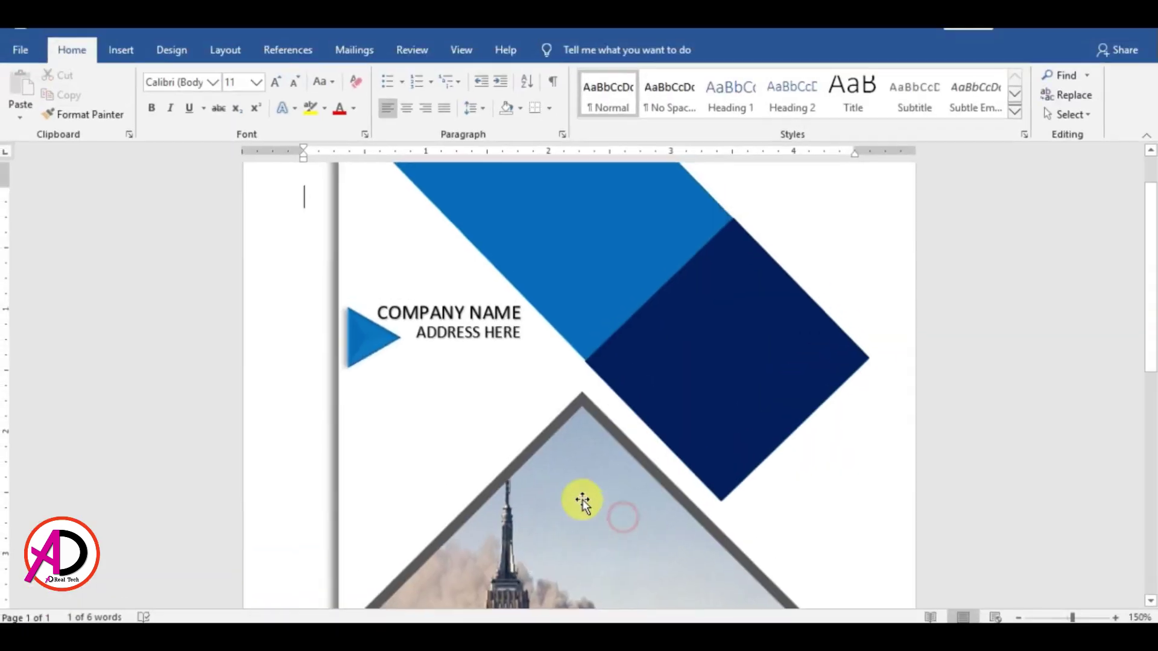
{"action": "scroll", "coordinate": [582, 502], "scroll_direction": "down", "scroll_amount": 10}
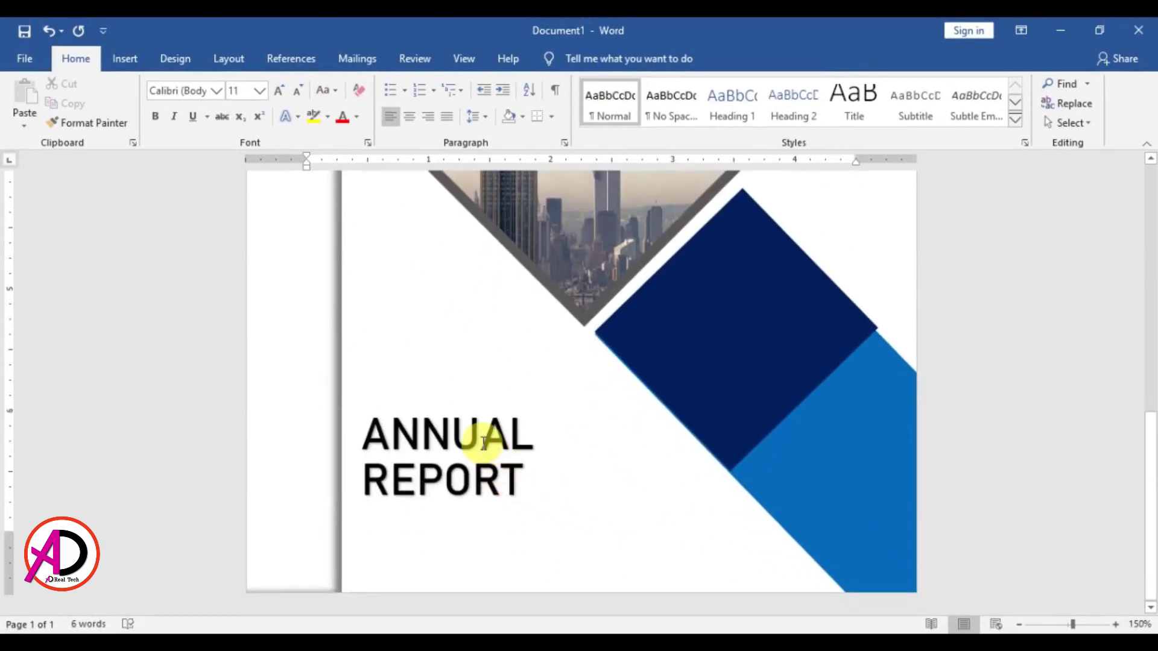
Step: Make REPORT 36 pt and nudge its box with the arrow keys to sit under ANNUAL
{"action": "left_click", "coordinate": [483, 441]}
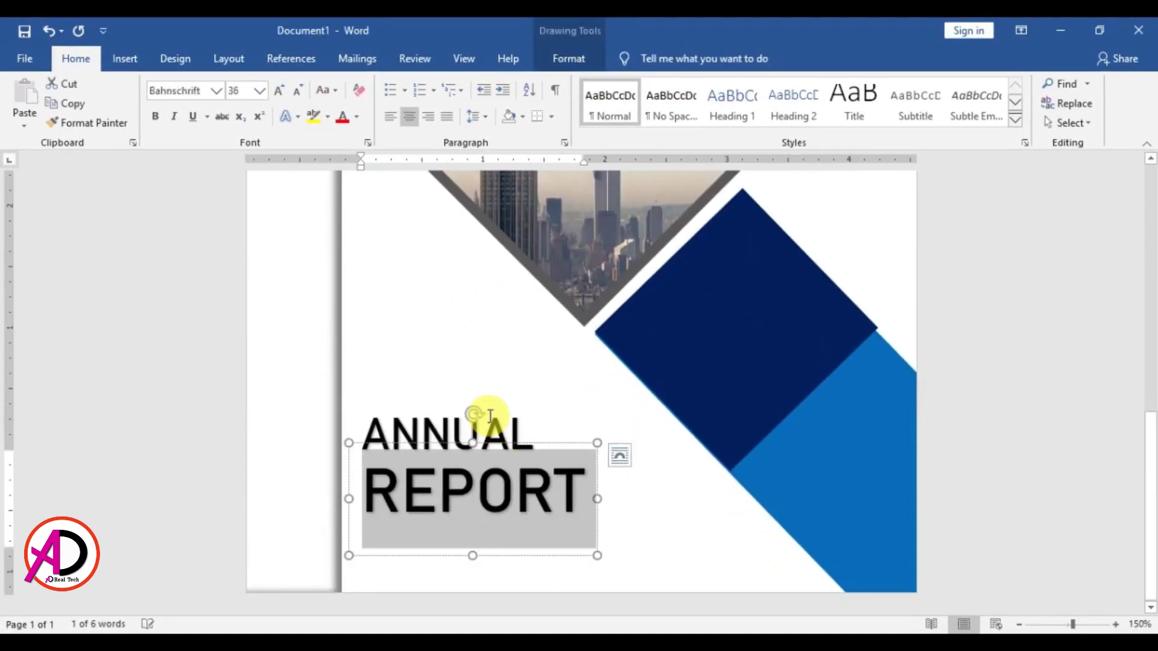
{"action": "left_click", "coordinate": [483, 493]}
{"action": "left_click", "coordinate": [555, 449]}
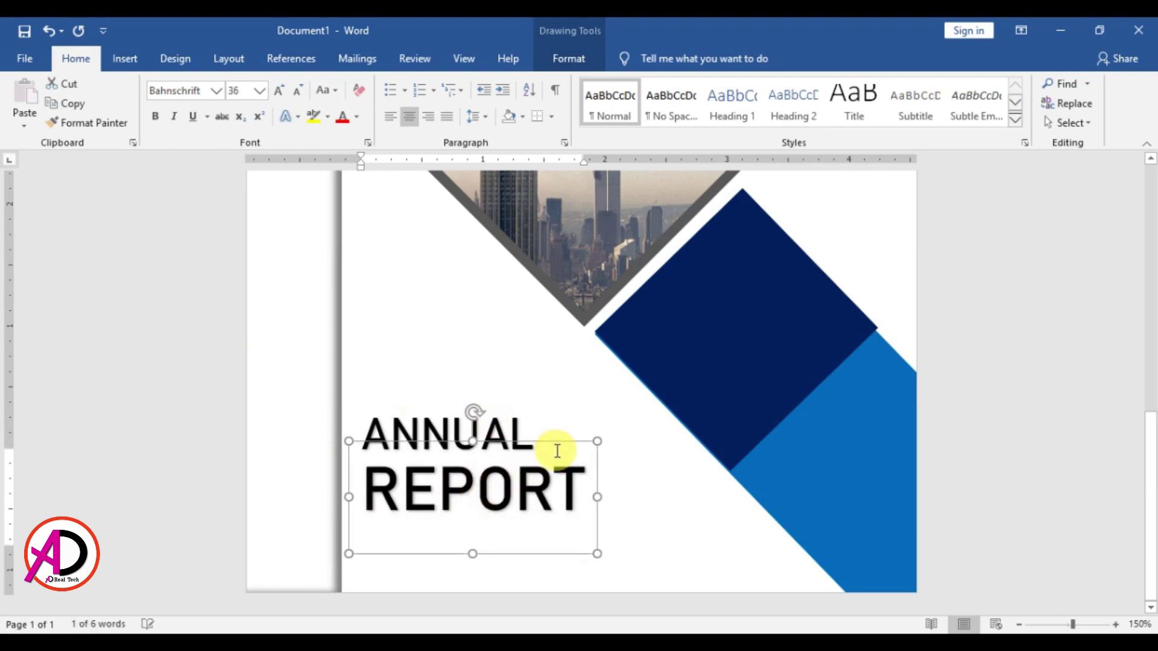
{"action": "key", "text": "Up"}
{"action": "key", "text": "Up"}
{"action": "key", "text": "Up"}
{"action": "key", "text": "Left"}
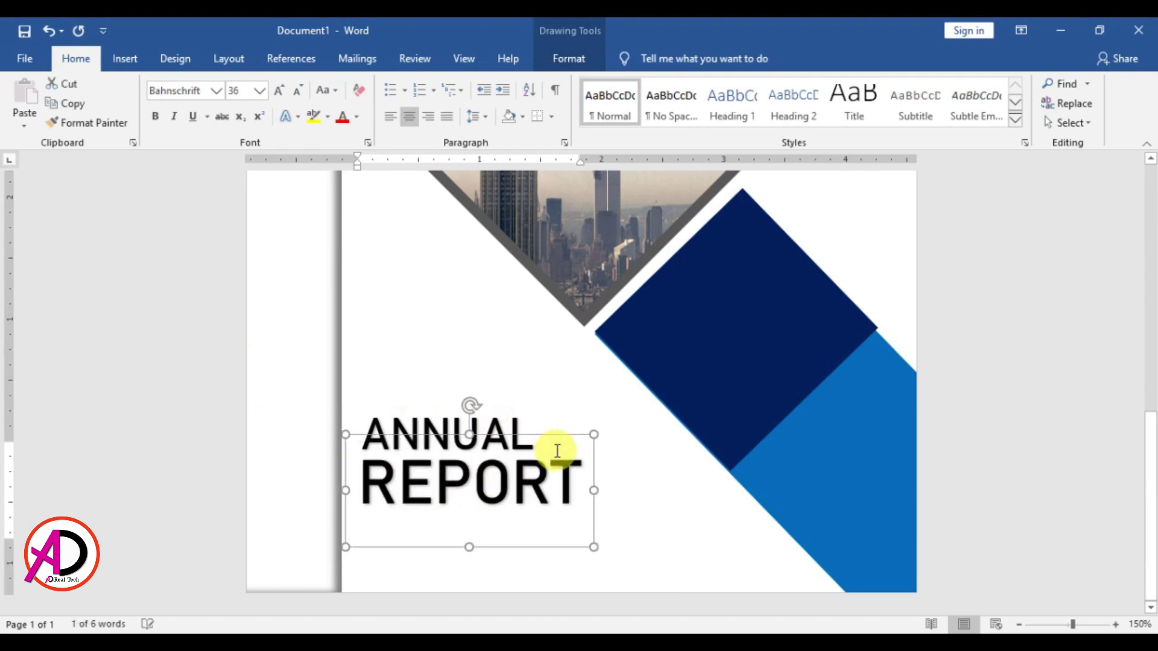
{"action": "key", "text": "Down"}
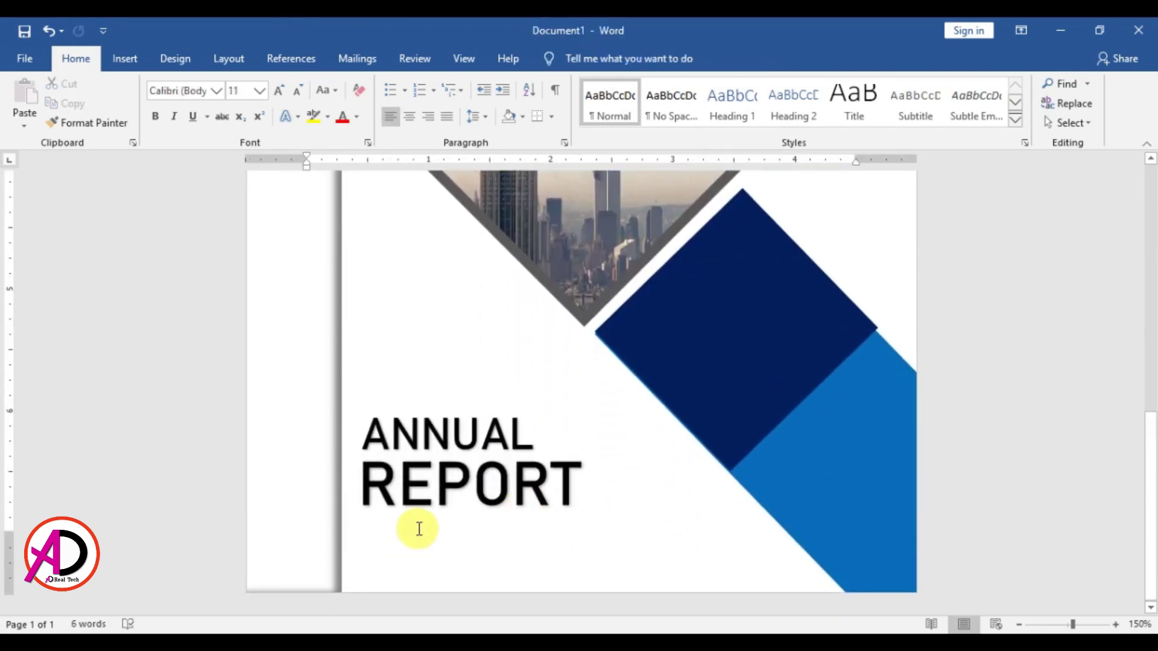
Step: Insert a first-style 'Your text here' WordArt and drag it just beneath REPORT
{"action": "left_click", "coordinate": [124, 58]}
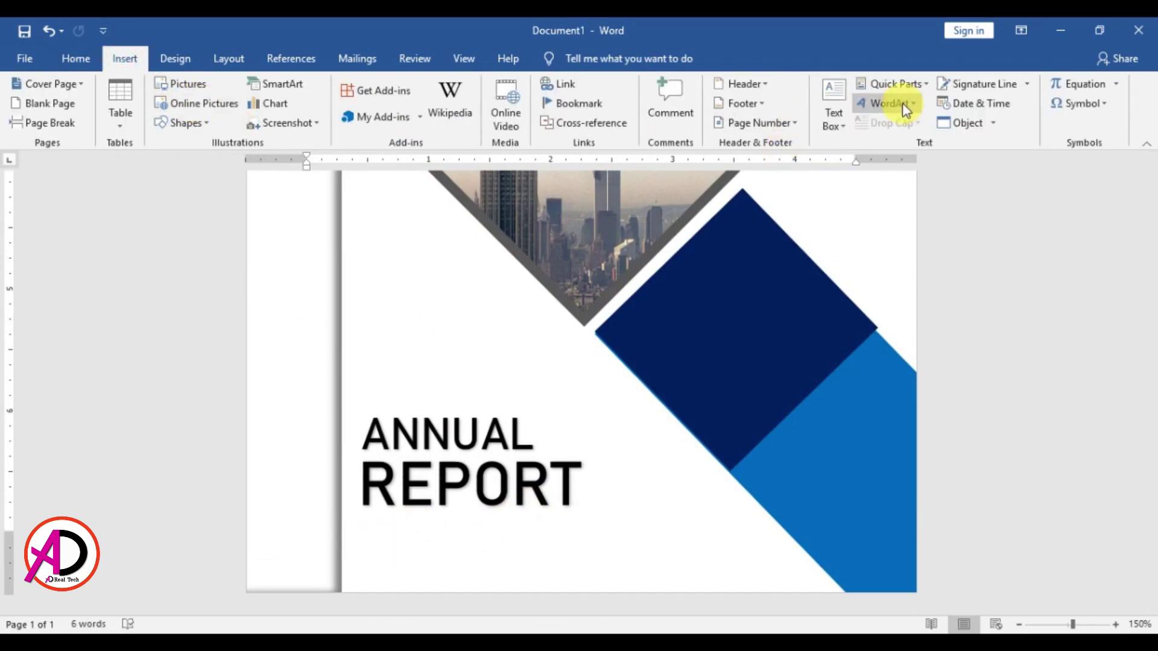
{"action": "left_click", "coordinate": [903, 102]}
{"action": "left_click", "coordinate": [211, 169]}
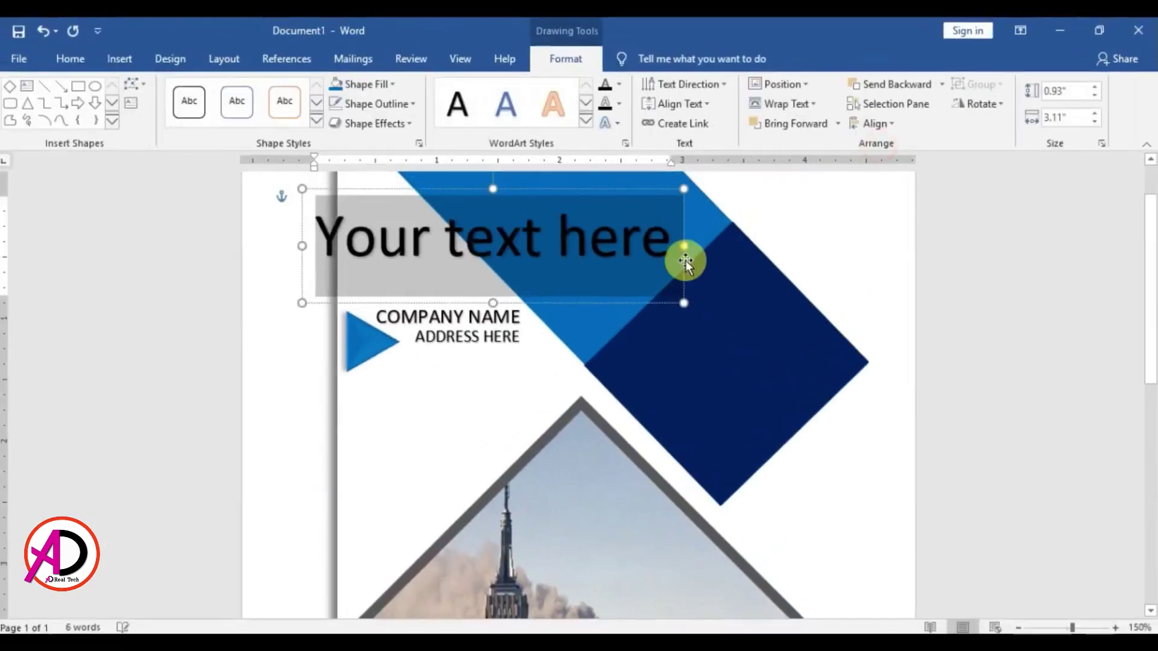
{"action": "left_click_drag", "start_coordinate": [577, 188], "coordinate": [573, 569]}
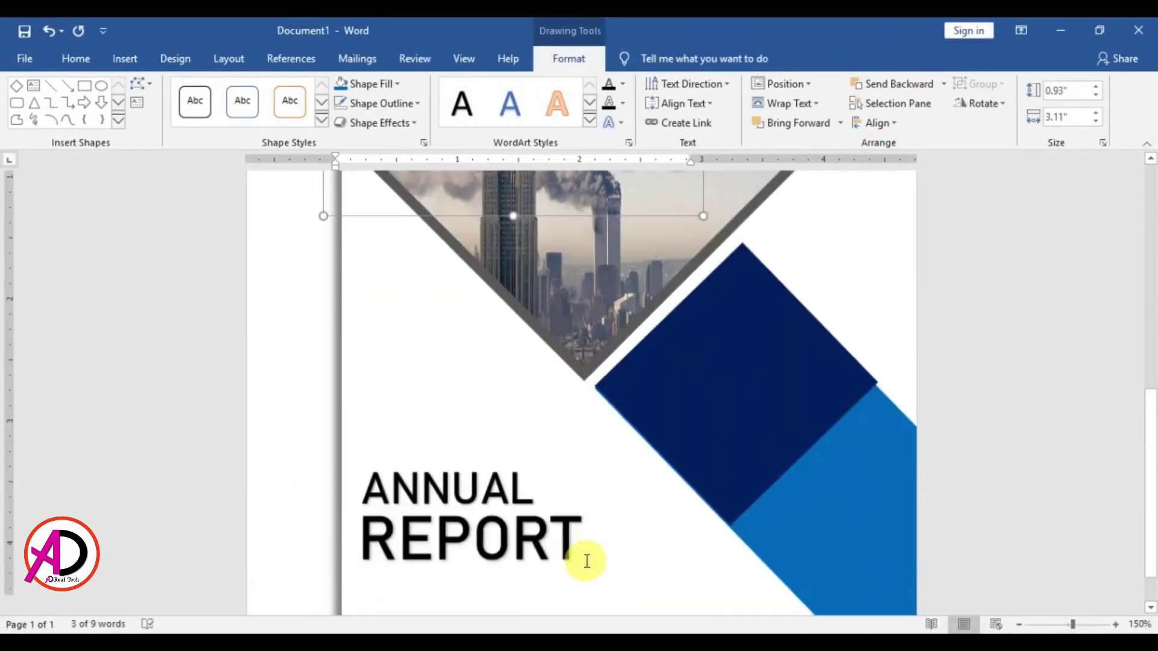
{"action": "scroll", "coordinate": [595, 413], "scroll_direction": "down", "scroll_amount": 1}
{"action": "scroll", "coordinate": [523, 311], "scroll_direction": "up", "scroll_amount": 2}
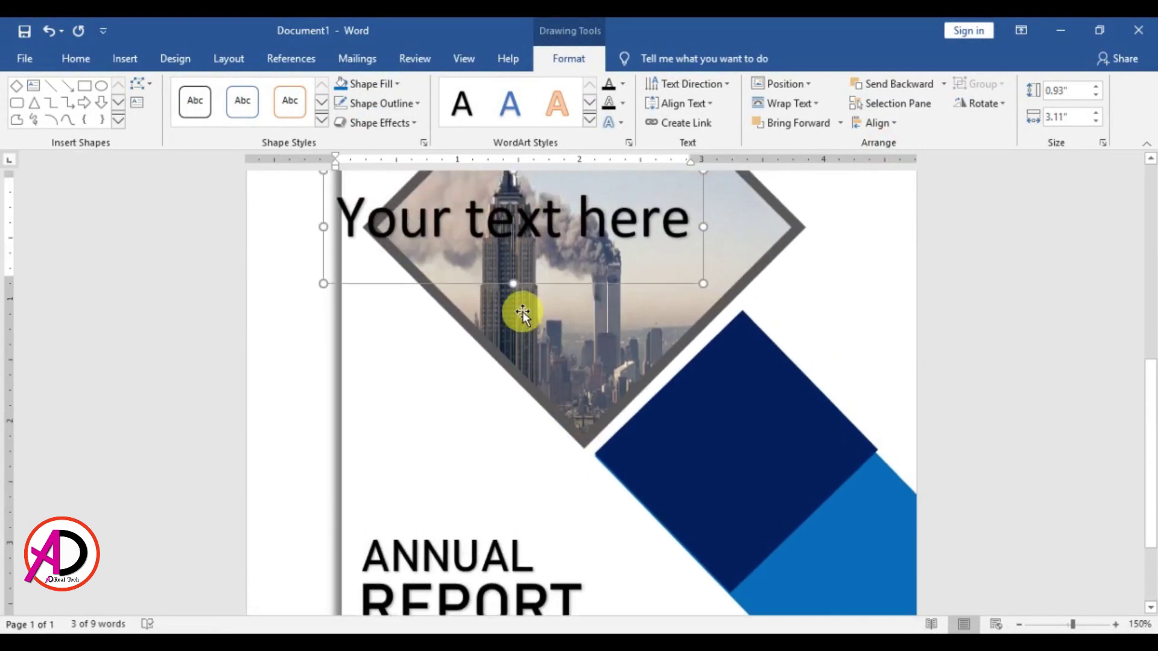
{"action": "left_click_drag", "start_coordinate": [543, 290], "coordinate": [556, 444]}
{"action": "scroll", "coordinate": [569, 473], "scroll_direction": "down", "scroll_amount": 7}
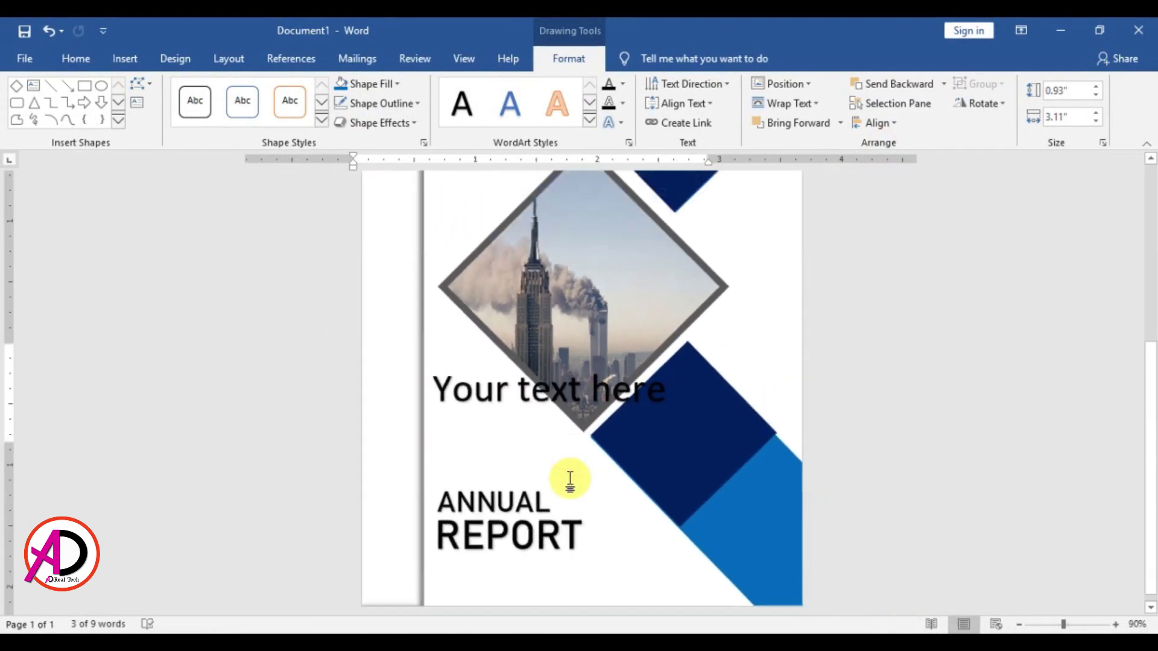
{"action": "left_click_drag", "start_coordinate": [530, 401], "coordinate": [538, 547]}
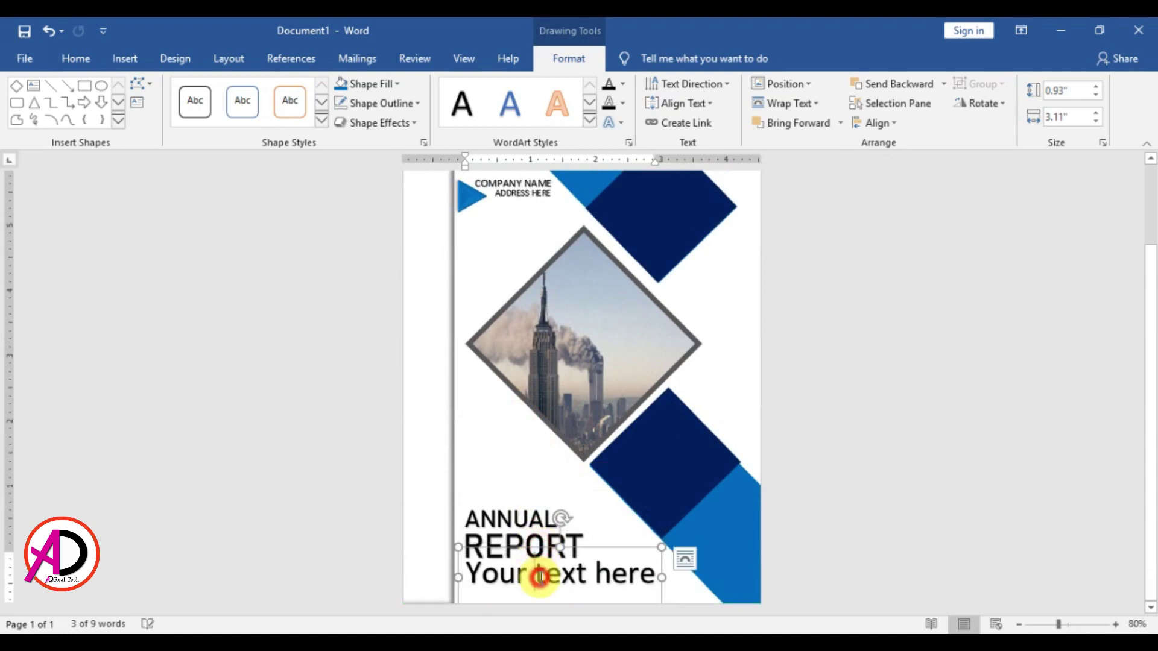
Step: Replace the third WordArt's text with 'PLACE YOUR TEXT HERE'
{"action": "triple_click", "coordinate": [540, 575]}
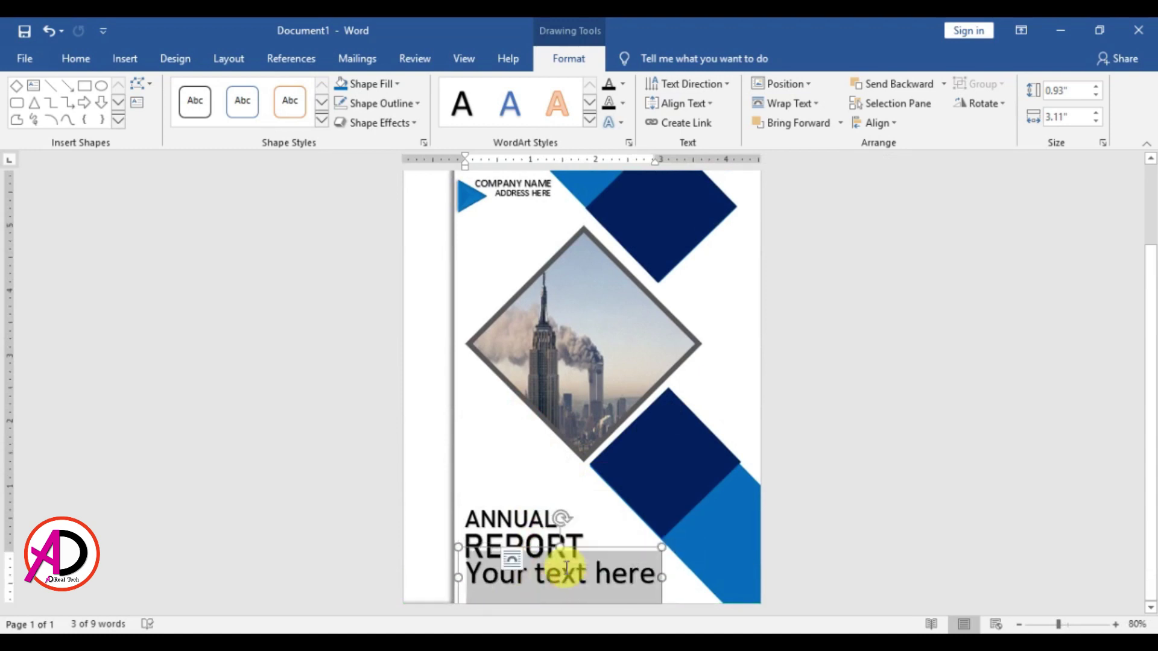
{"action": "type", "text": "pp"}
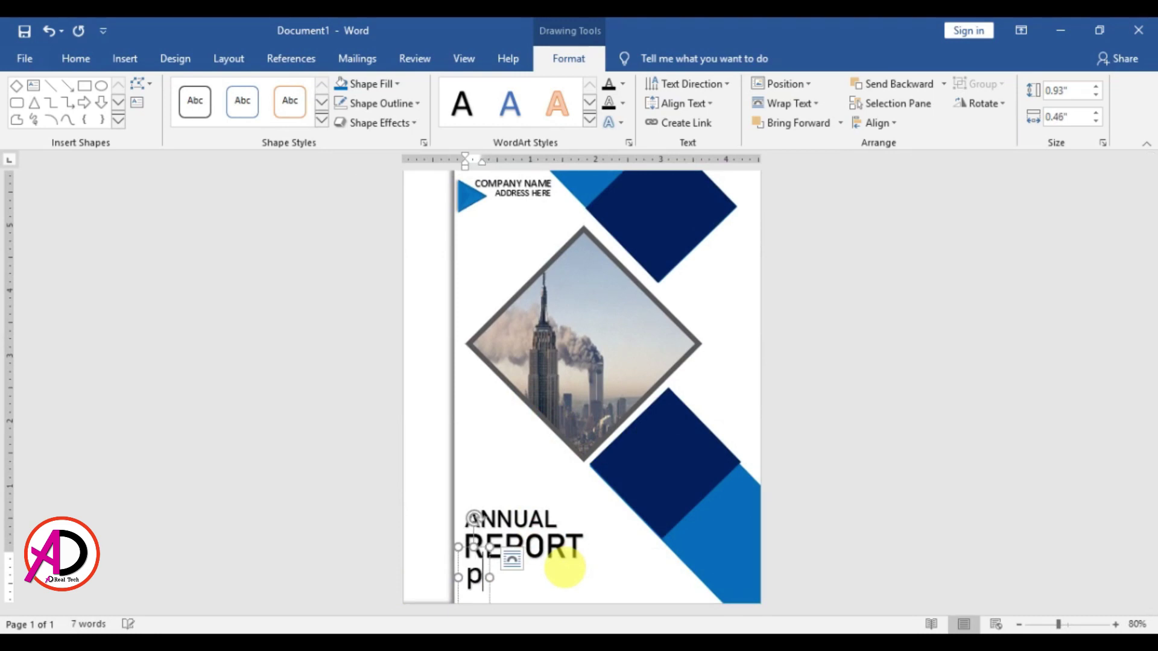
{"action": "type", "text": "PLACE"}
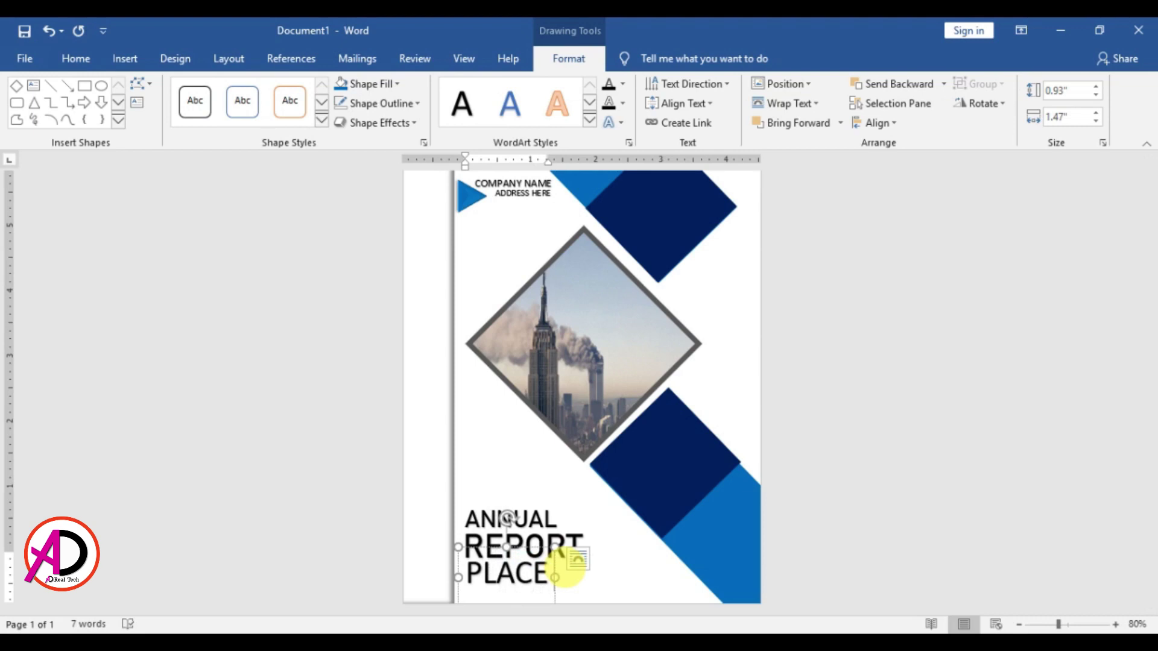
{"action": "type", "text": " YOUR TEXT"}
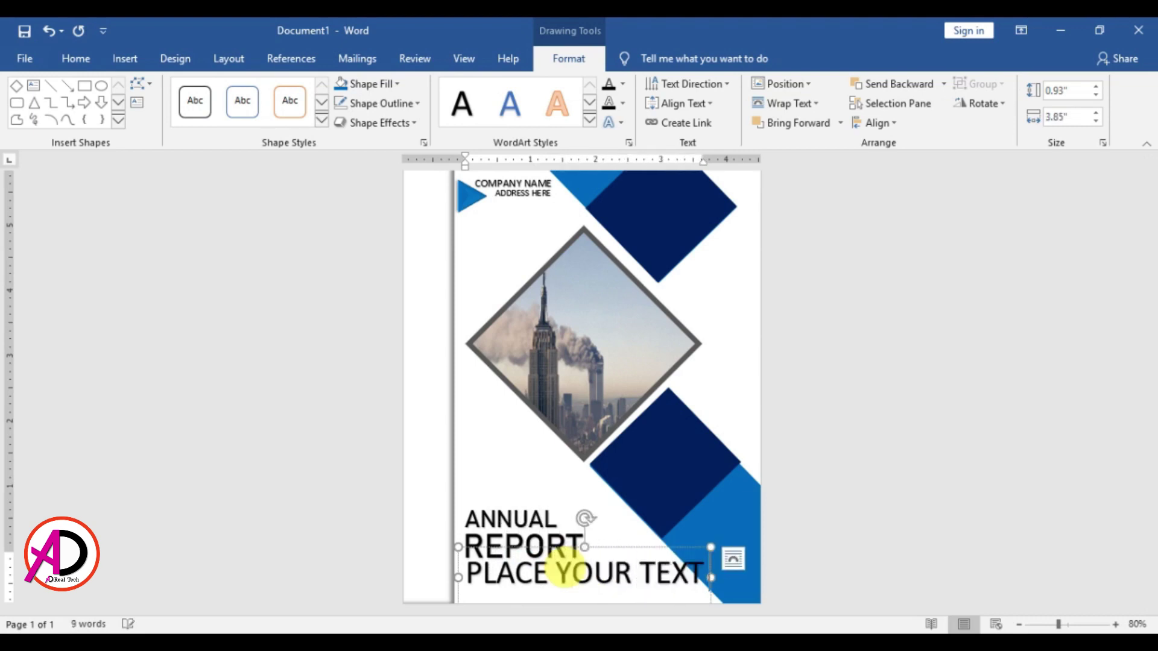
{"action": "key", "text": "ctrl+e"}
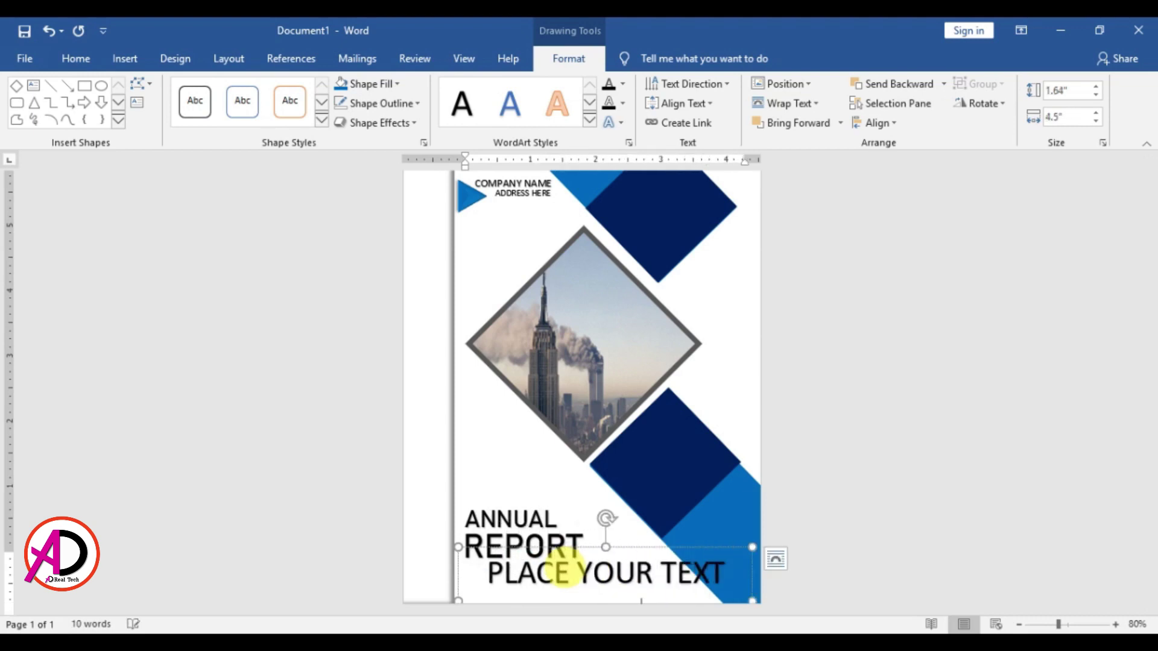
Step: Shrink the placeholder line's font, move it under REPORT, and duplicate the box
{"action": "key", "text": "ctrl+a"}
{"action": "key", "text": "ctrl+bracketleft"}
{"action": "key", "text": "ctrl+bracketleft"}
{"action": "key", "text": "ctrl+bracketleft"}
{"action": "key", "text": "ctrl+bracketleft"}
{"action": "key", "text": "ctrl+bracketleft"}
{"action": "key", "text": "ctrl+bracketleft"}
{"action": "key", "text": "ctrl+bracketleft"}
{"action": "key", "text": "ctrl+bracketleft"}
{"action": "key", "text": "ctrl+bracketleft"}
{"action": "key", "text": "ctrl+bracketleft"}
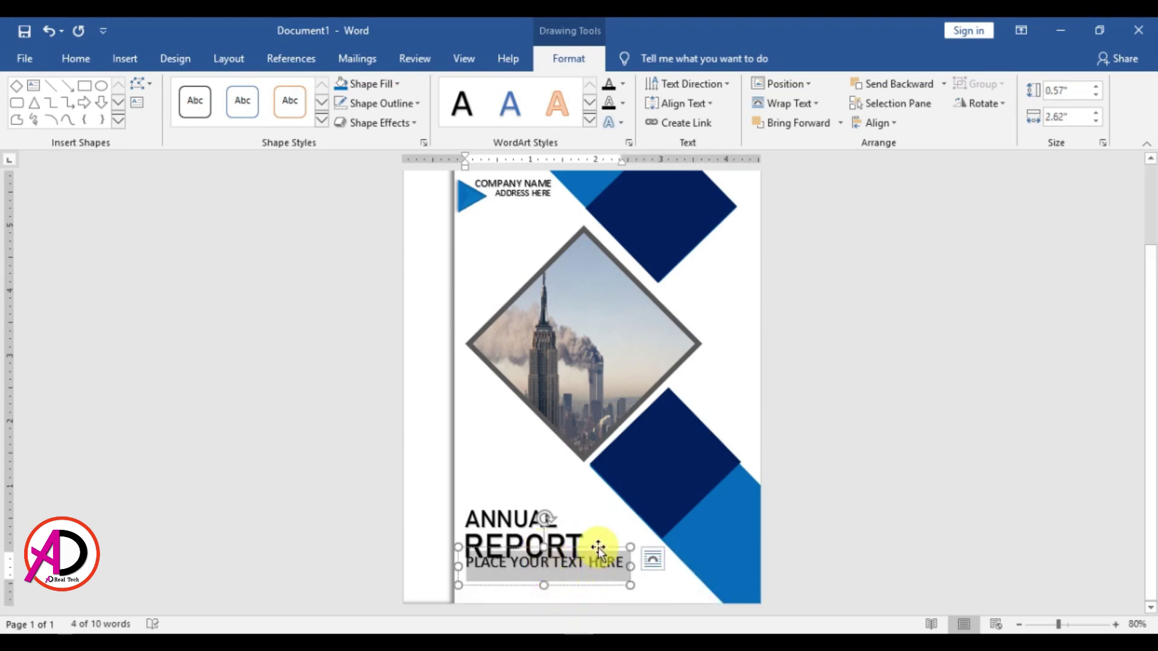
{"action": "left_click_drag", "start_coordinate": [598, 549], "coordinate": [598, 555]}
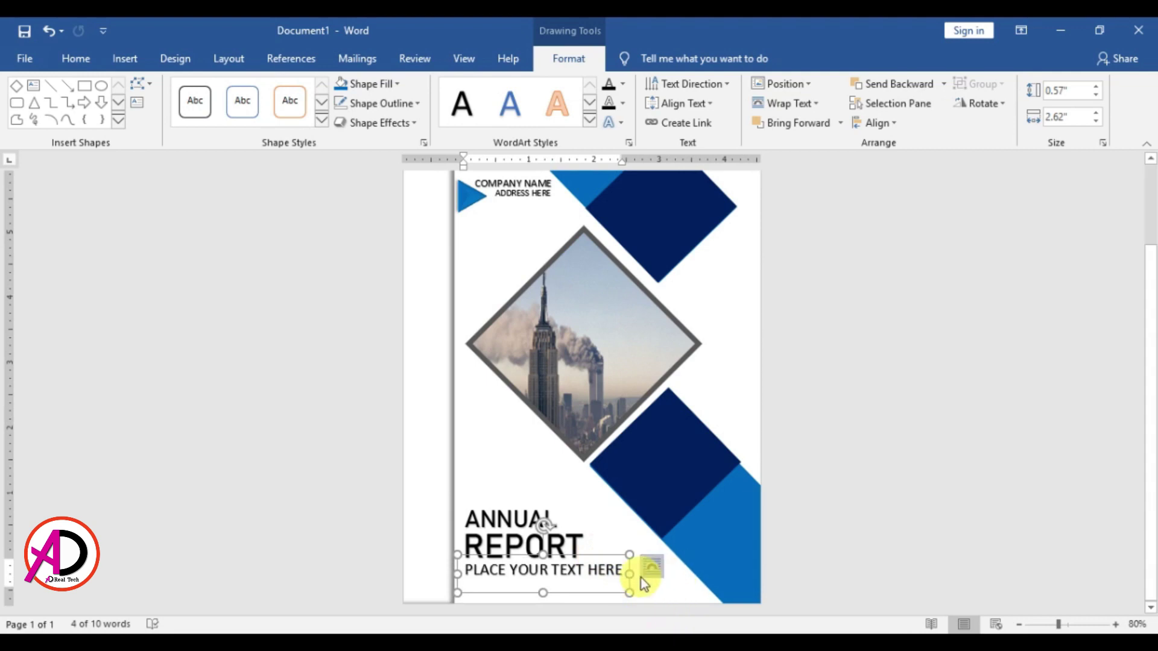
{"action": "key", "text": "ctrl+d"}
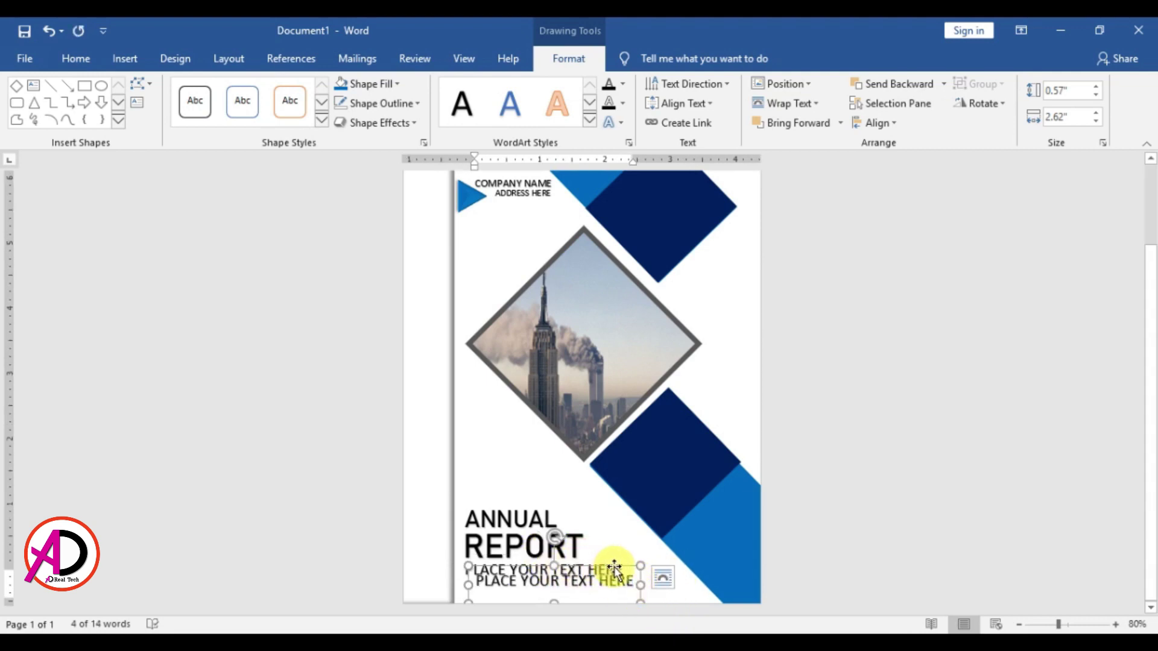
Step: Position the copy below the original and retype it as 'CONTACT NO OR LOCATION HERE'
{"action": "left_click_drag", "start_coordinate": [615, 567], "coordinate": [603, 572]}
{"action": "triple_click", "coordinate": [581, 588]}
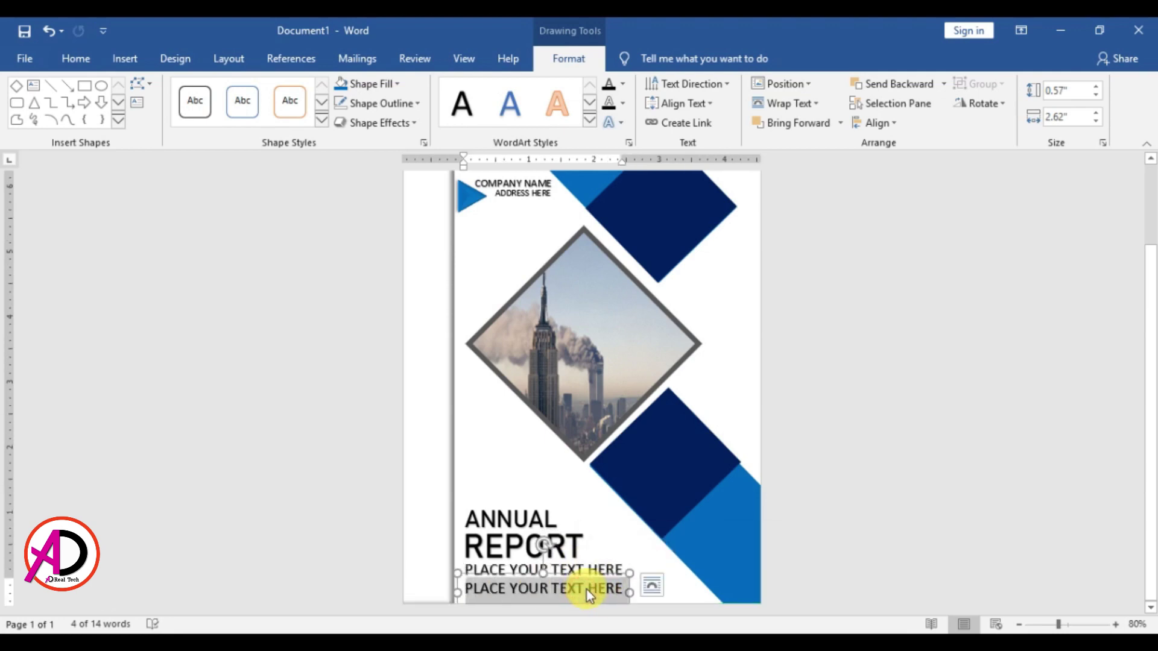
{"action": "type", "text": "co"}
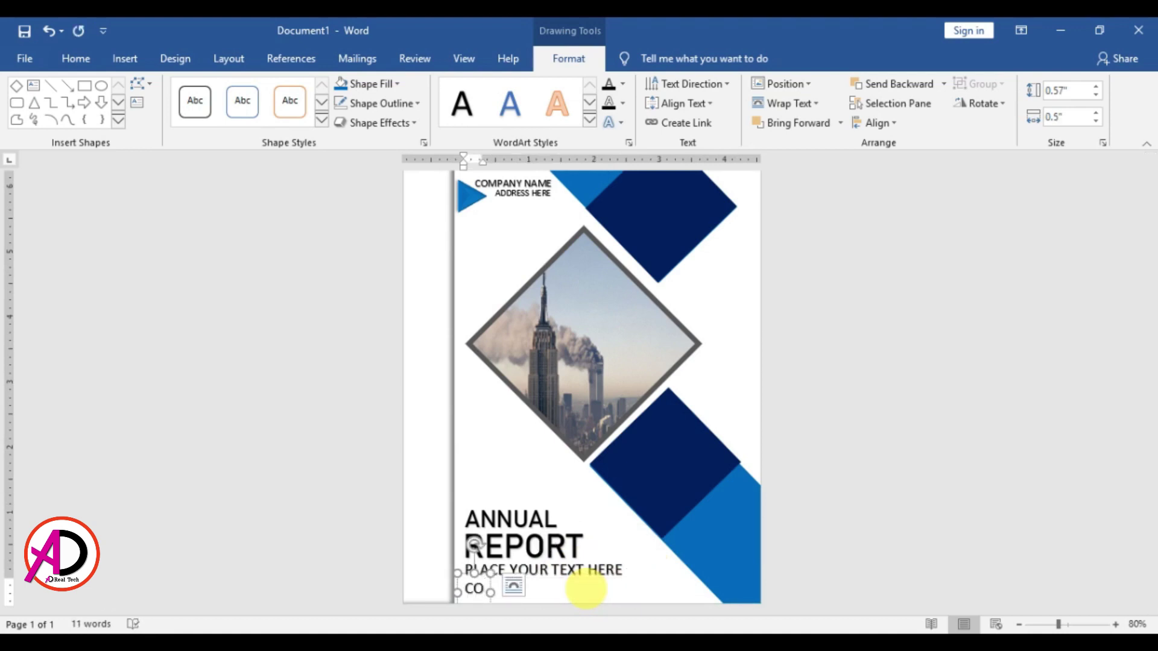
{"action": "type", "text": "ntact no"}
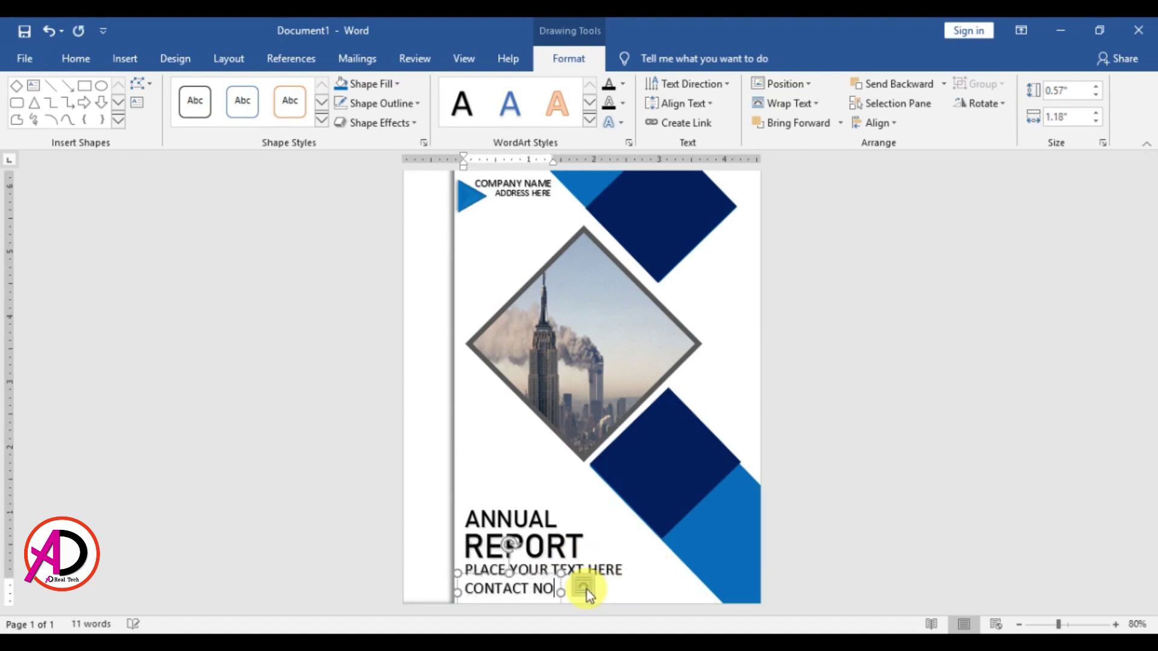
{"action": "type", "text": " or "}
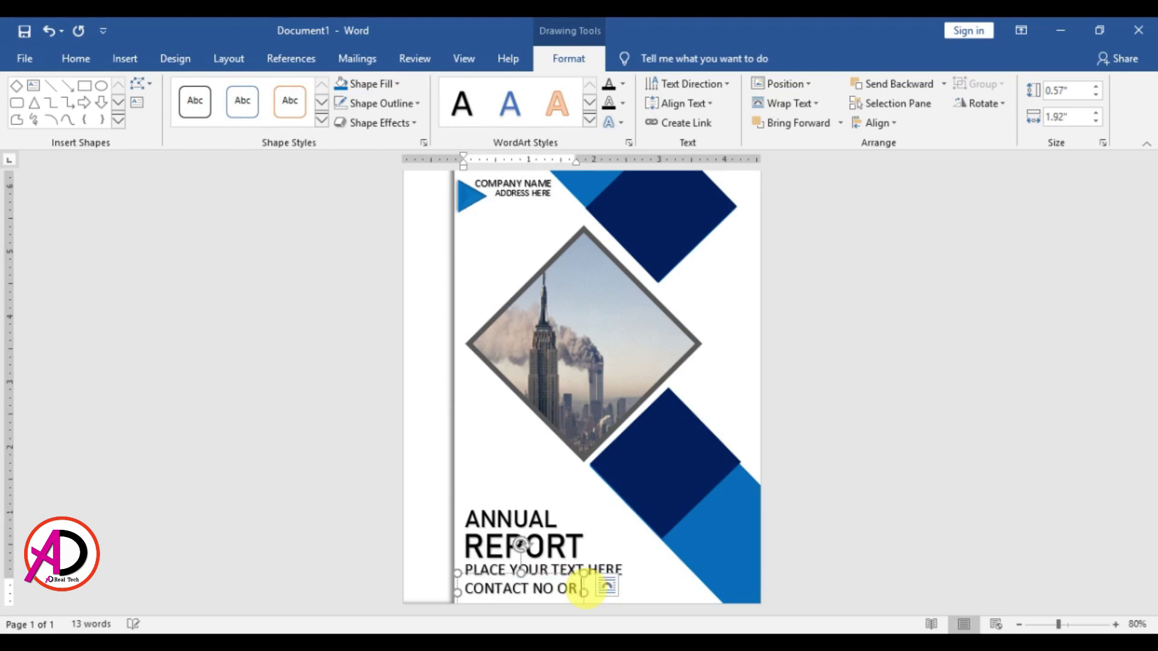
{"action": "type", "text": "p"}
{"action": "key", "text": "BackSpace"}
{"action": "key", "text": "BackSpace"}
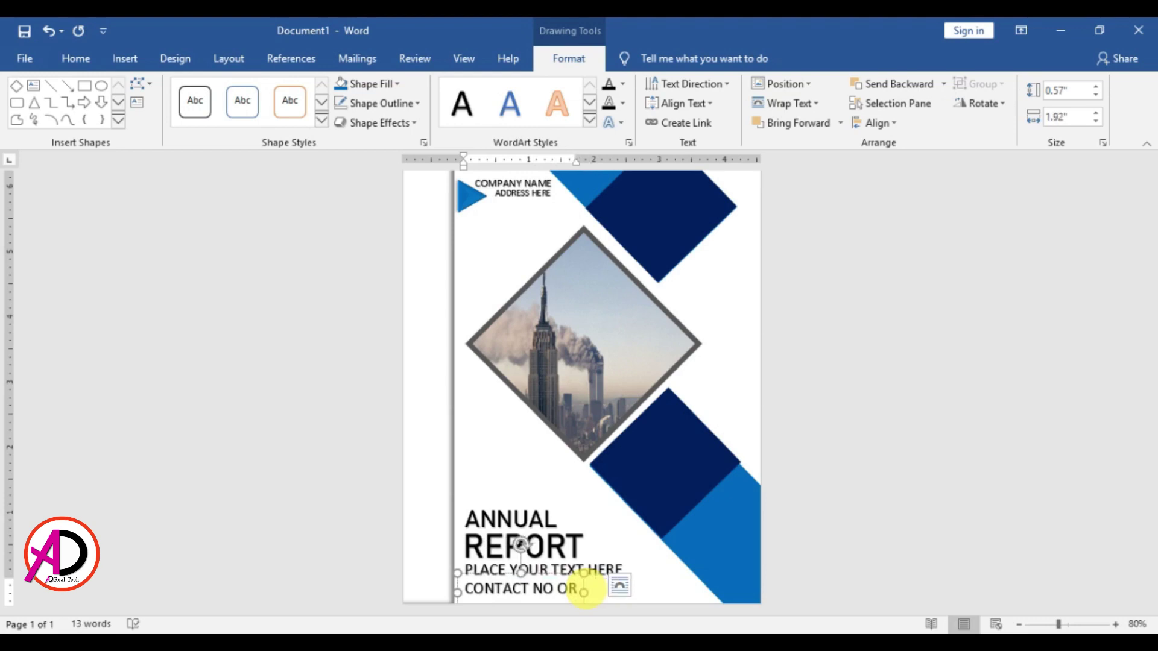
{"action": "type", "text": "a"}
{"action": "key", "text": "BackSpace"}
{"action": "type", "text": "location"}
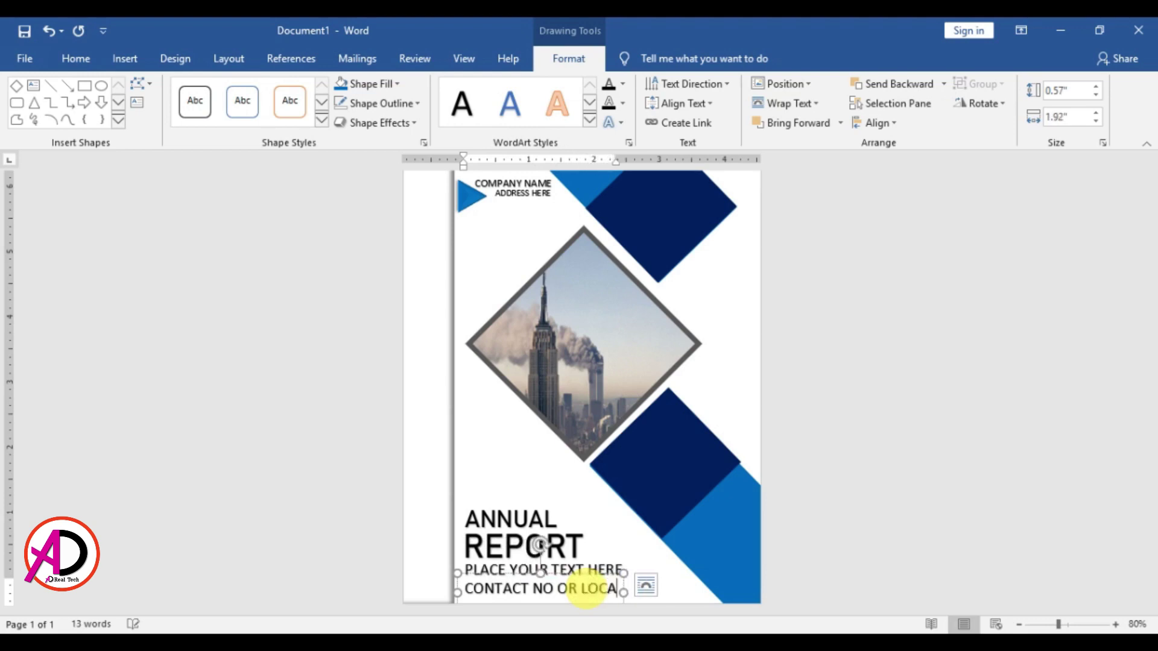
{"action": "type", "text": " her"}
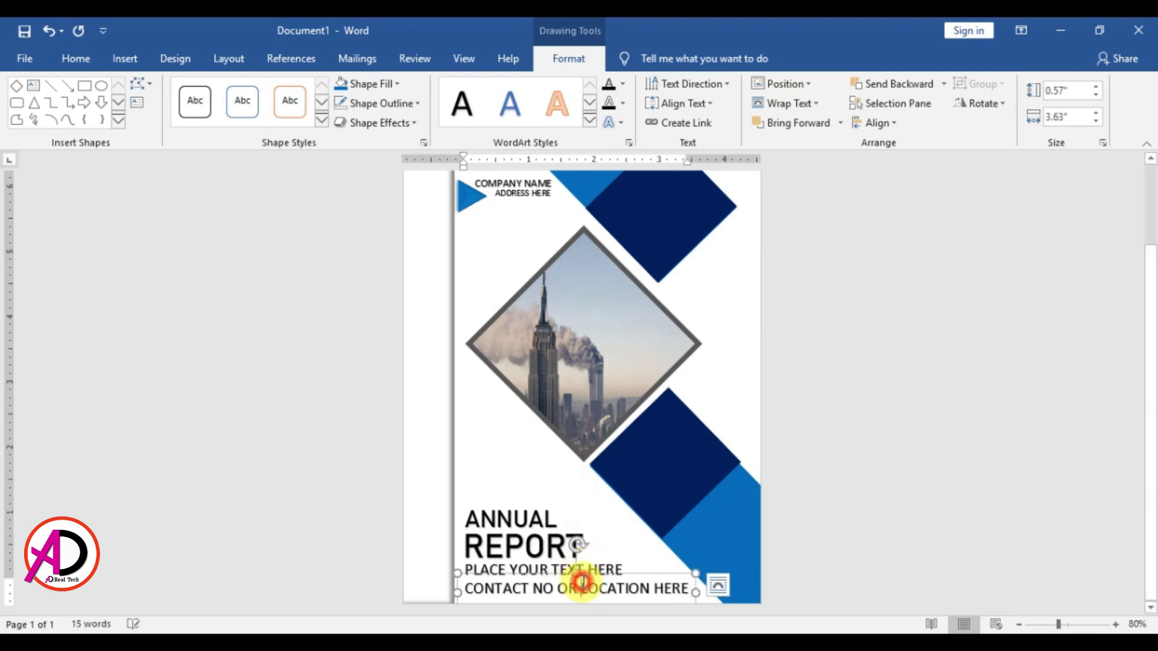
Step: Decrease the contact line's font size by three steps, then deselect it
{"action": "triple_click", "coordinate": [582, 582]}
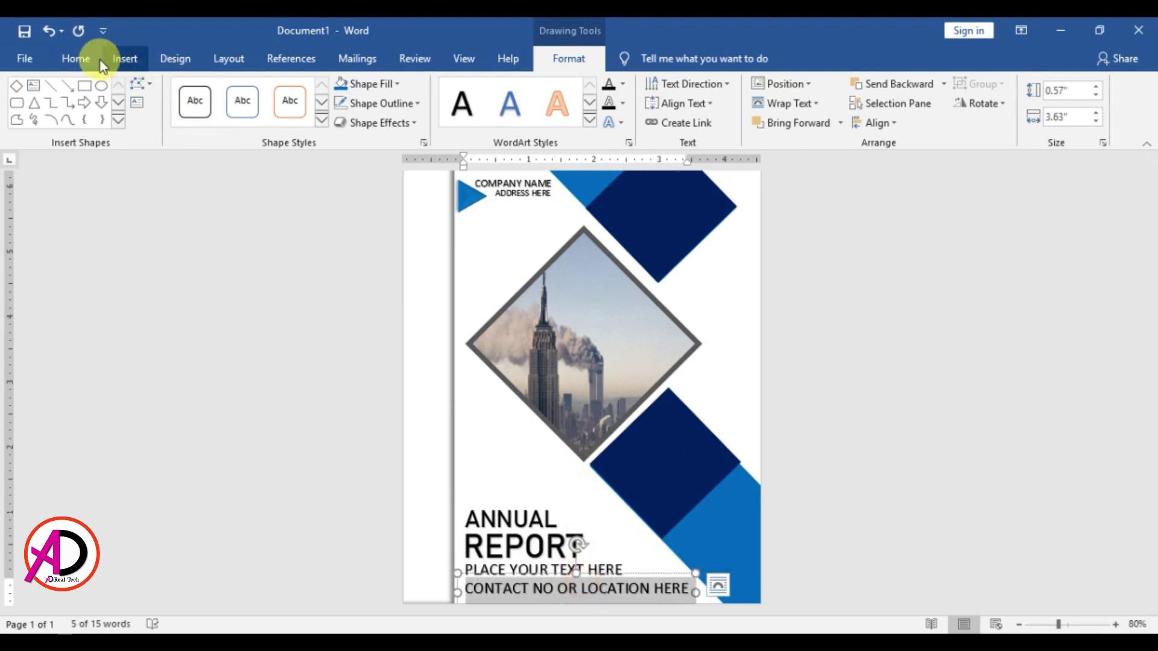
{"action": "left_click", "coordinate": [76, 58]}
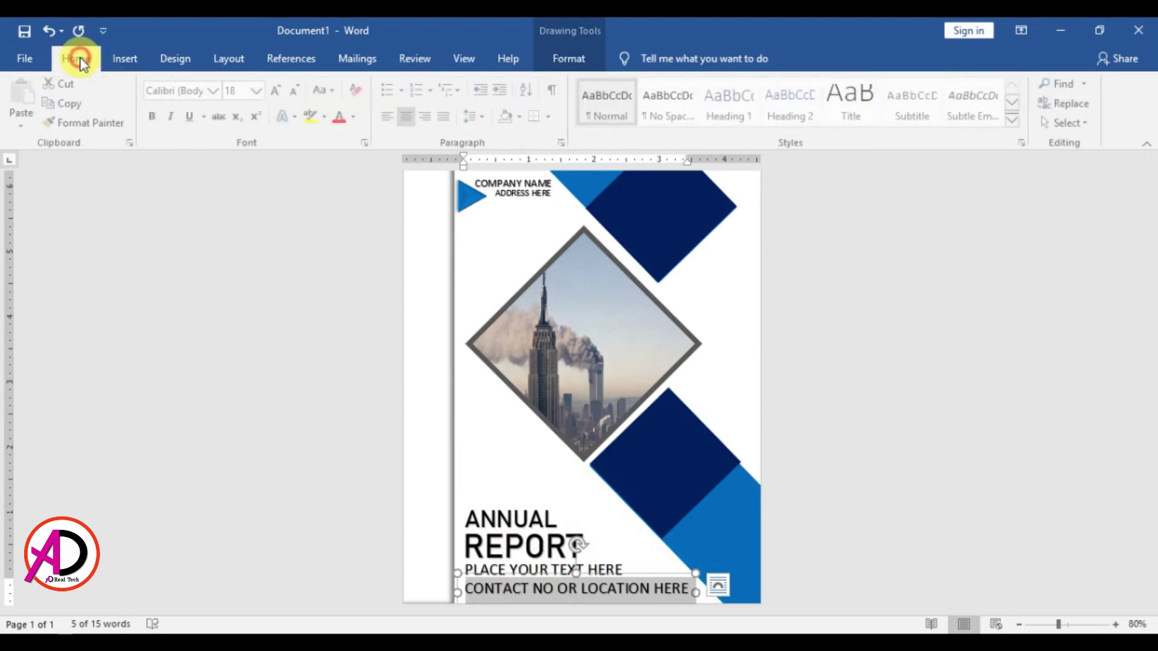
{"action": "left_click", "coordinate": [298, 91]}
{"action": "left_click", "coordinate": [298, 91]}
{"action": "left_click", "coordinate": [298, 92]}
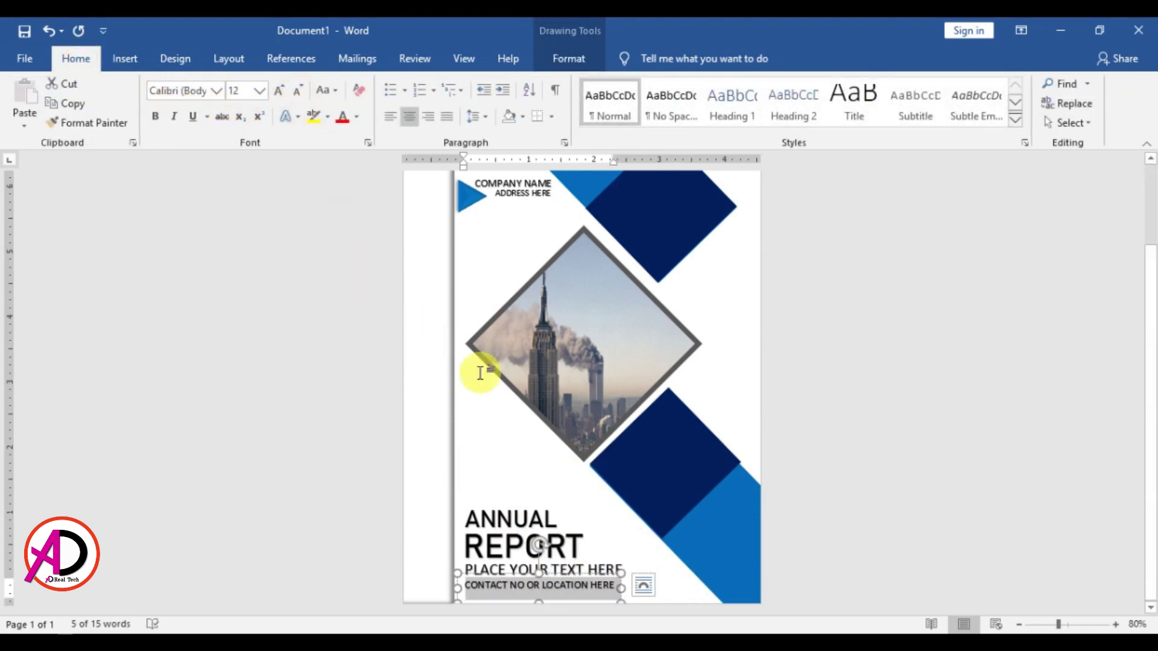
{"action": "left_click", "coordinate": [684, 593]}
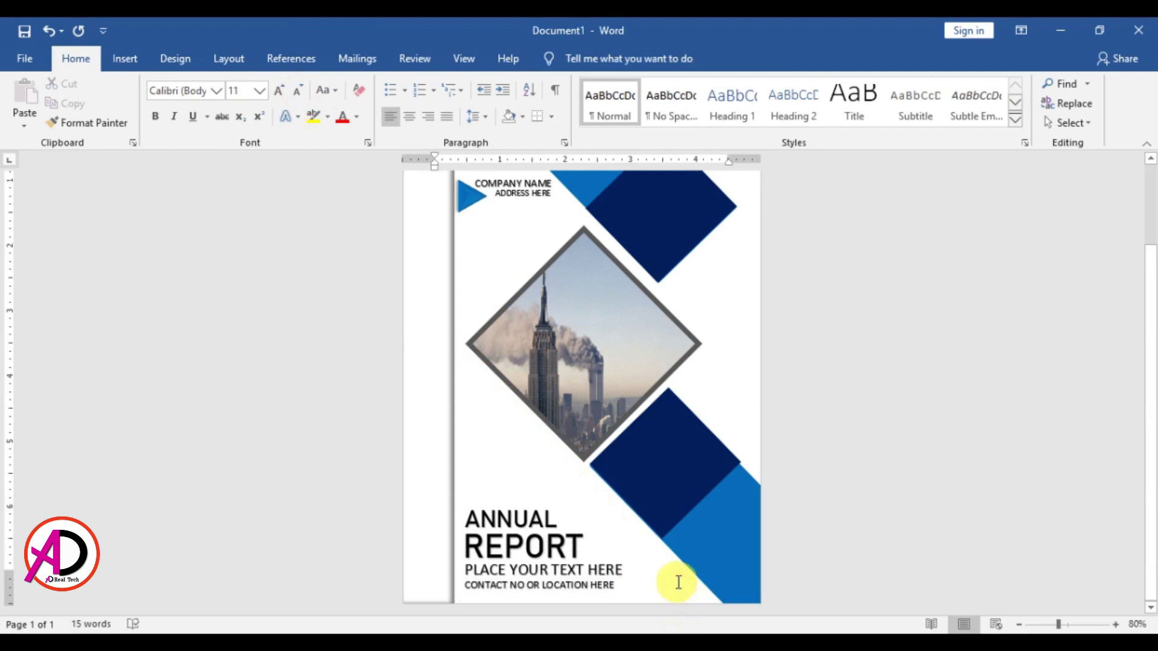
{"action": "scroll", "coordinate": [578, 541], "scroll_direction": "up", "scroll_amount": 2}
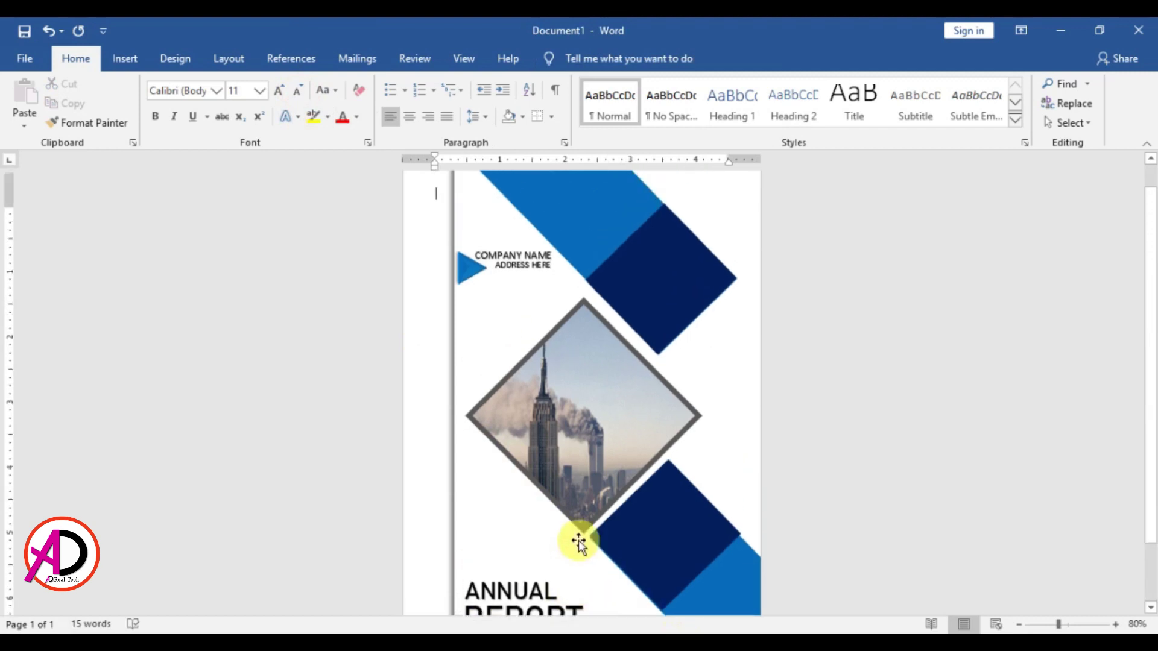
{"action": "scroll", "coordinate": [577, 533], "scroll_direction": "down", "scroll_amount": 2, "text": "ctrl"}
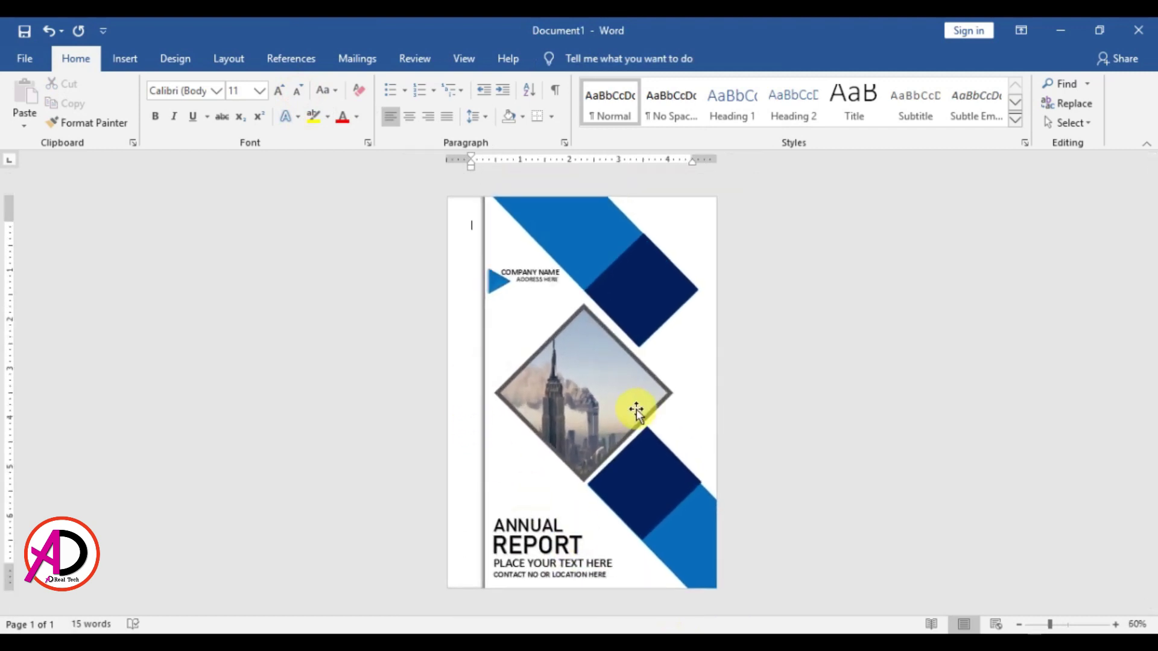
{"action": "scroll", "coordinate": [596, 451], "scroll_direction": "up", "scroll_amount": 1, "text": "ctrl"}
{"action": "scroll", "coordinate": [596, 450], "scroll_direction": "down", "scroll_amount": 3, "text": "ctrl"}
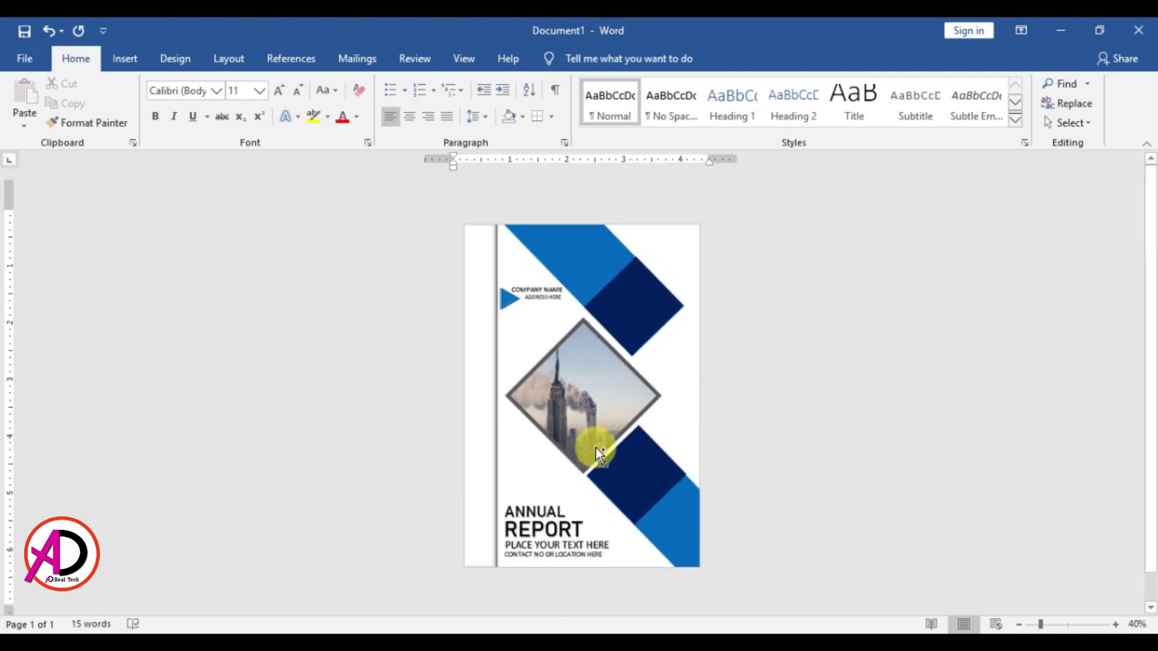
{"action": "scroll", "coordinate": [573, 444], "scroll_direction": "up", "scroll_amount": 2}
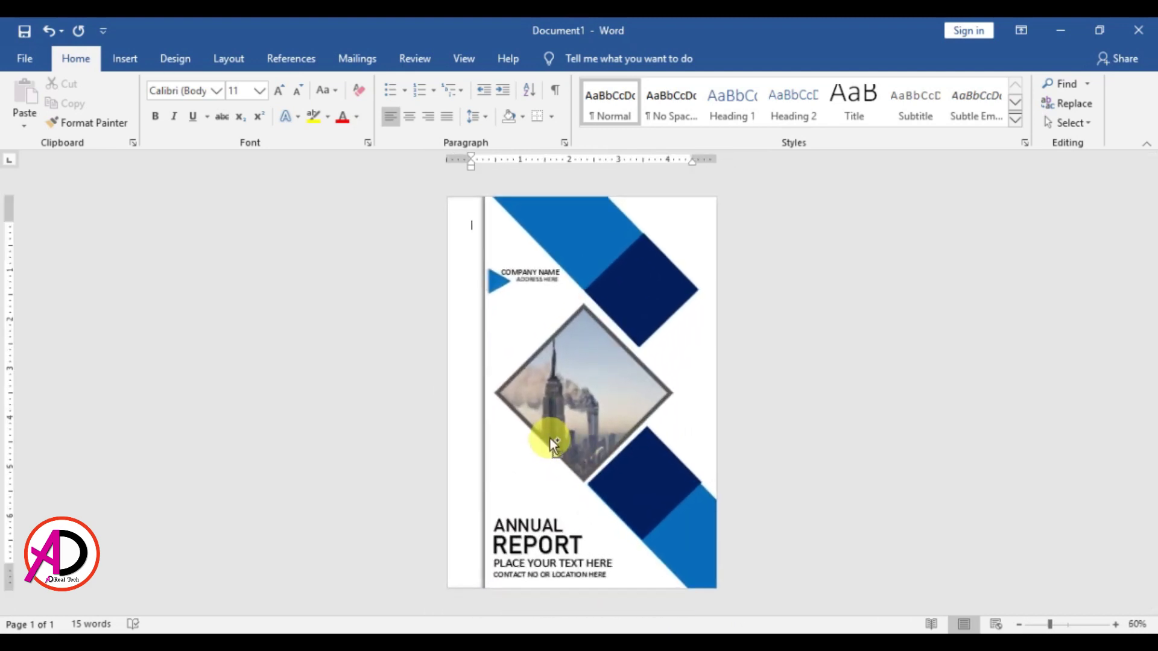
{"action": "scroll", "coordinate": [522, 415], "scroll_direction": "down", "scroll_amount": 3}
{"action": "scroll", "coordinate": [523, 427], "scroll_direction": "up", "scroll_amount": 2}
{"action": "scroll", "coordinate": [524, 427], "scroll_direction": "up", "scroll_amount": 2}
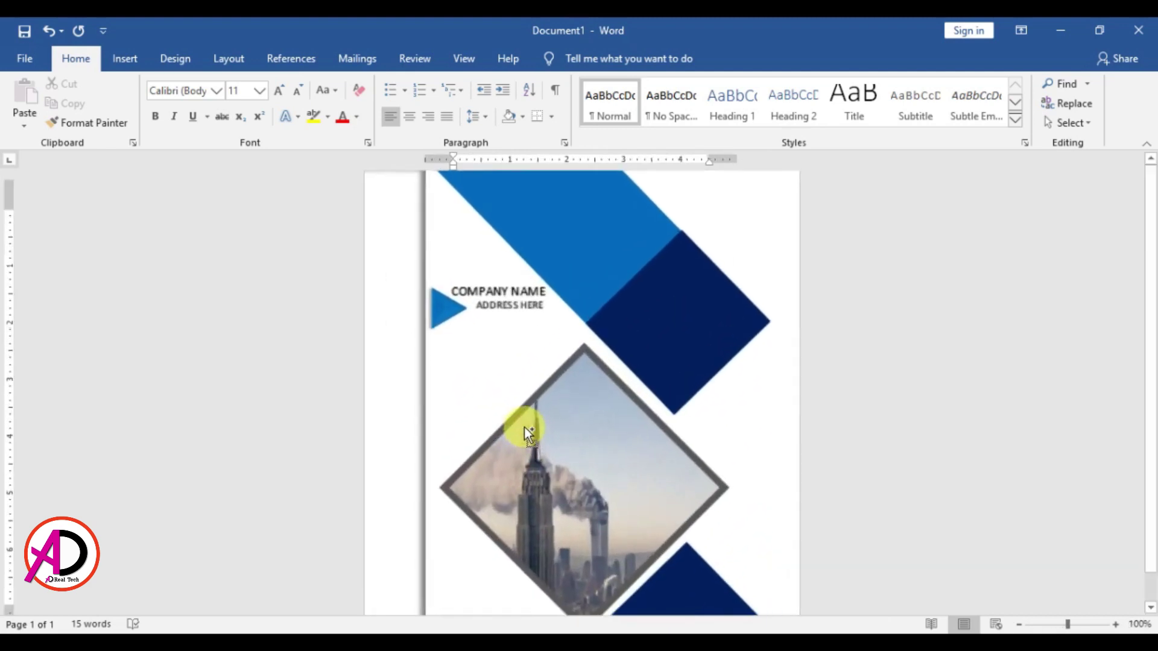
{"action": "scroll", "coordinate": [524, 427], "scroll_direction": "down", "scroll_amount": 2}
{"action": "scroll", "coordinate": [610, 453], "scroll_direction": "down", "scroll_amount": 3}
{"action": "scroll", "coordinate": [611, 454], "scroll_direction": "up", "scroll_amount": 7}
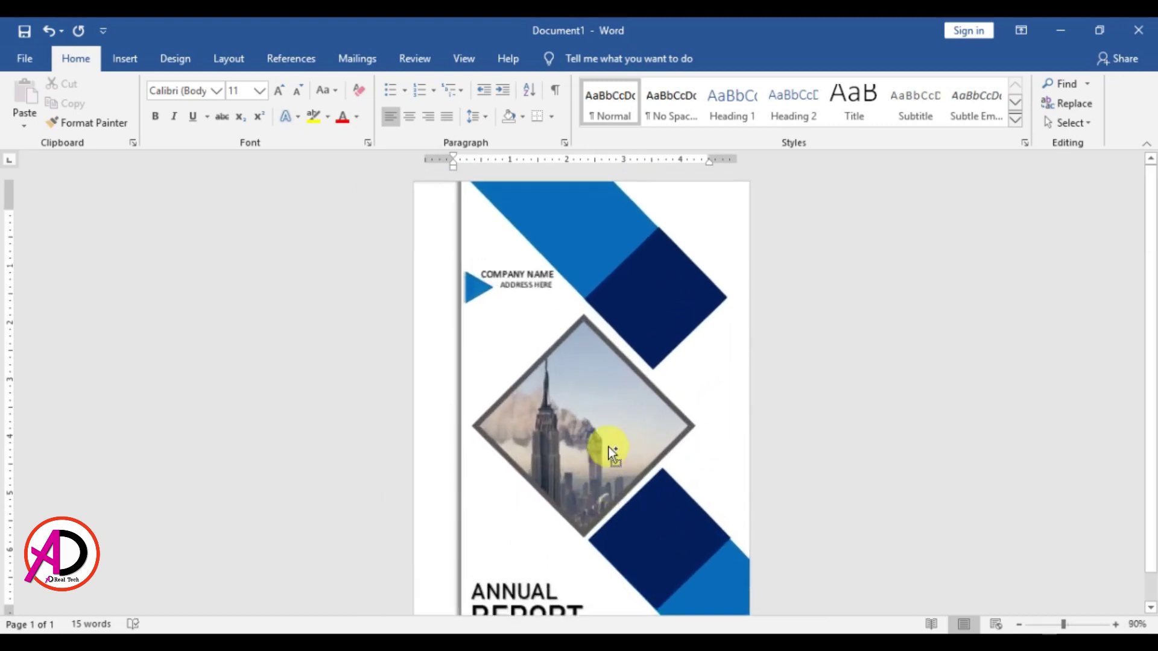
{"action": "scroll", "coordinate": [649, 485], "scroll_direction": "down", "scroll_amount": 3}
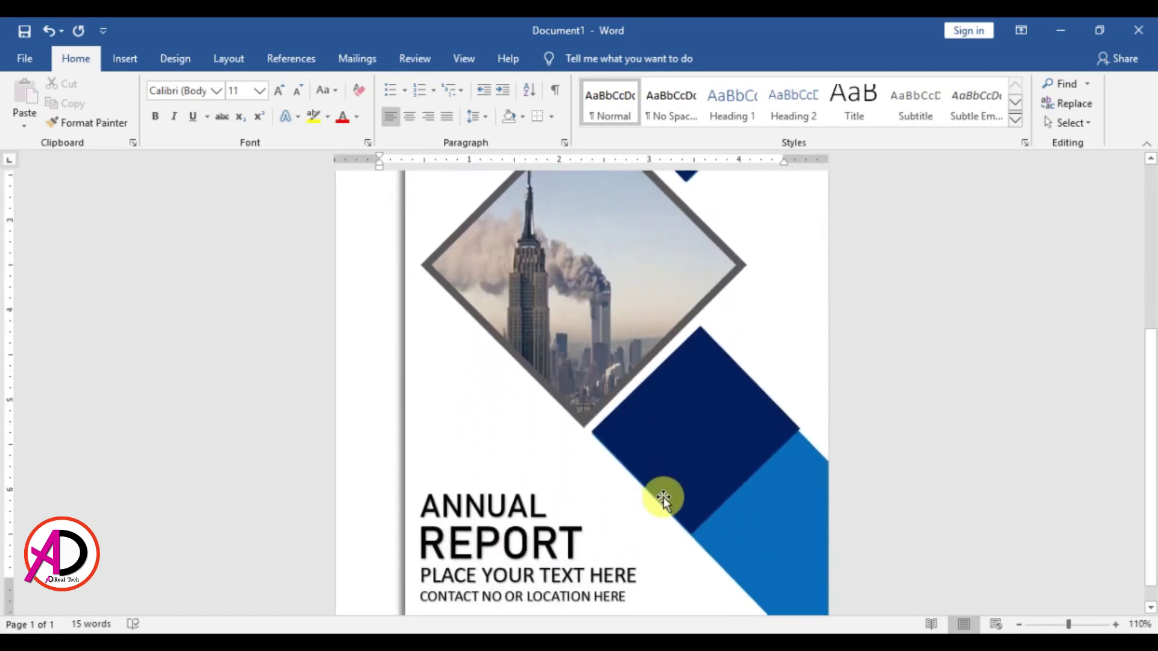
Step: Select the diamond building photo on the cover
{"action": "left_click", "coordinate": [751, 519]}
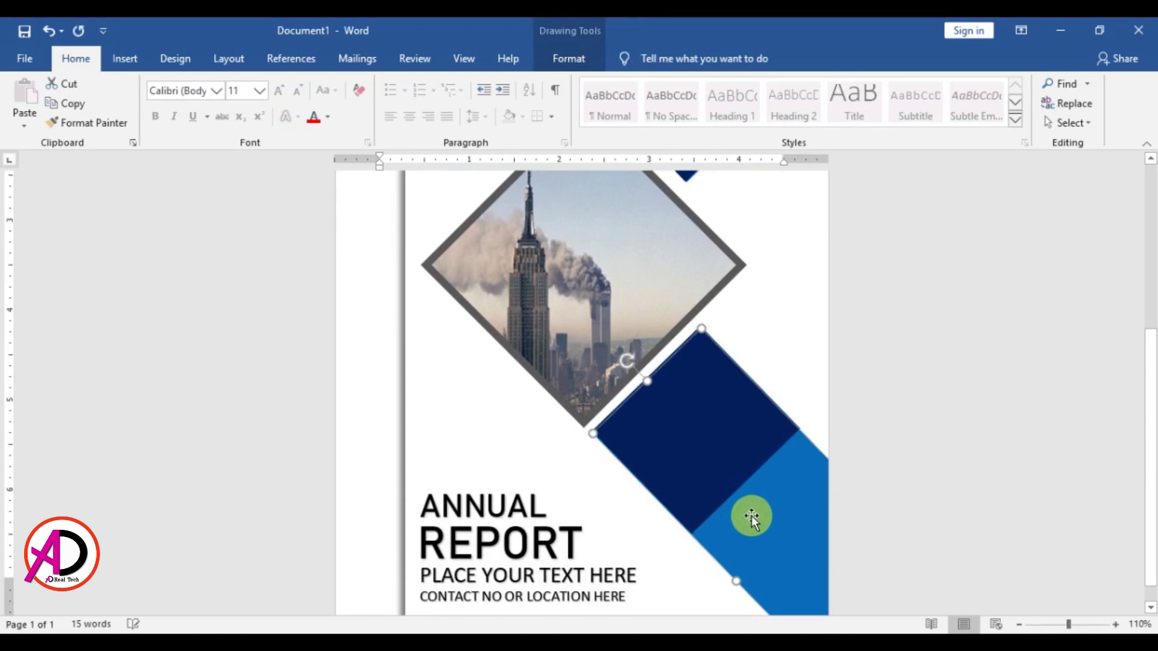
{"action": "left_click", "coordinate": [685, 476]}
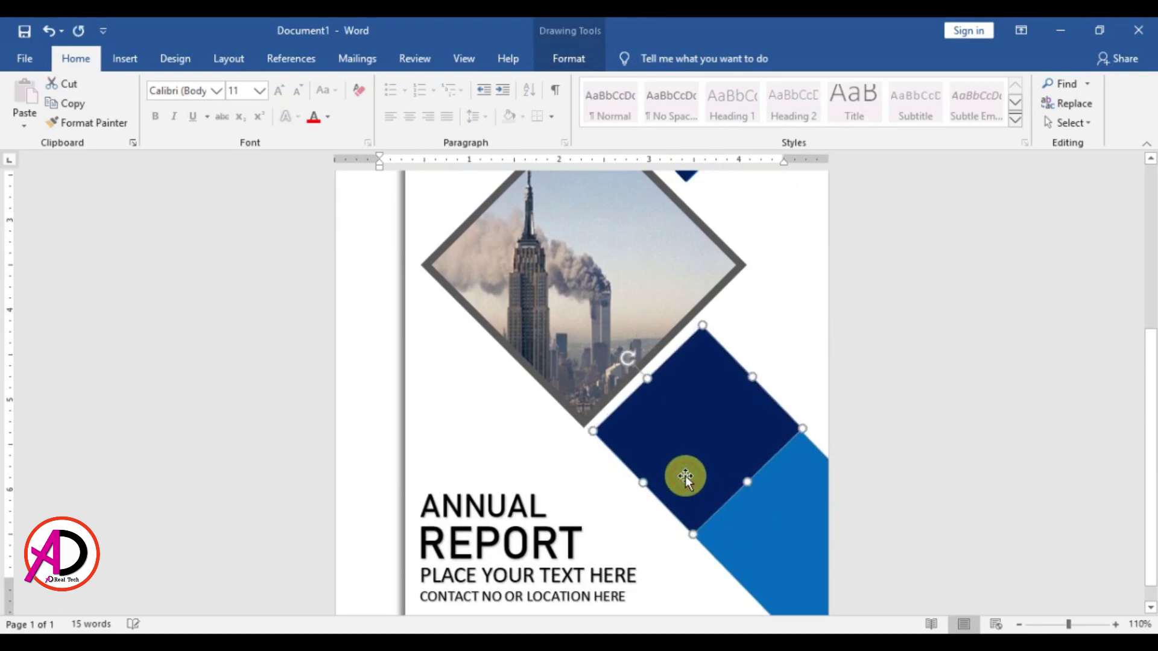
{"action": "left_click", "coordinate": [615, 377]}
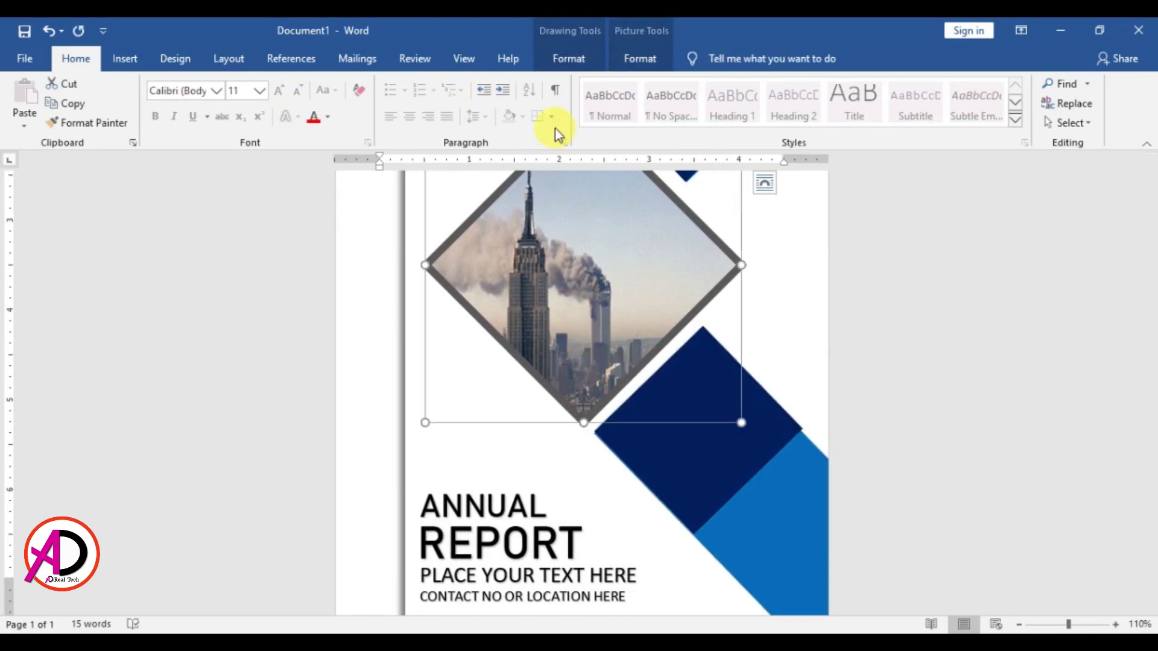
Step: Open the photo's Shape Effects and browse the glow variations for an orange glow
{"action": "left_click", "coordinate": [570, 58]}
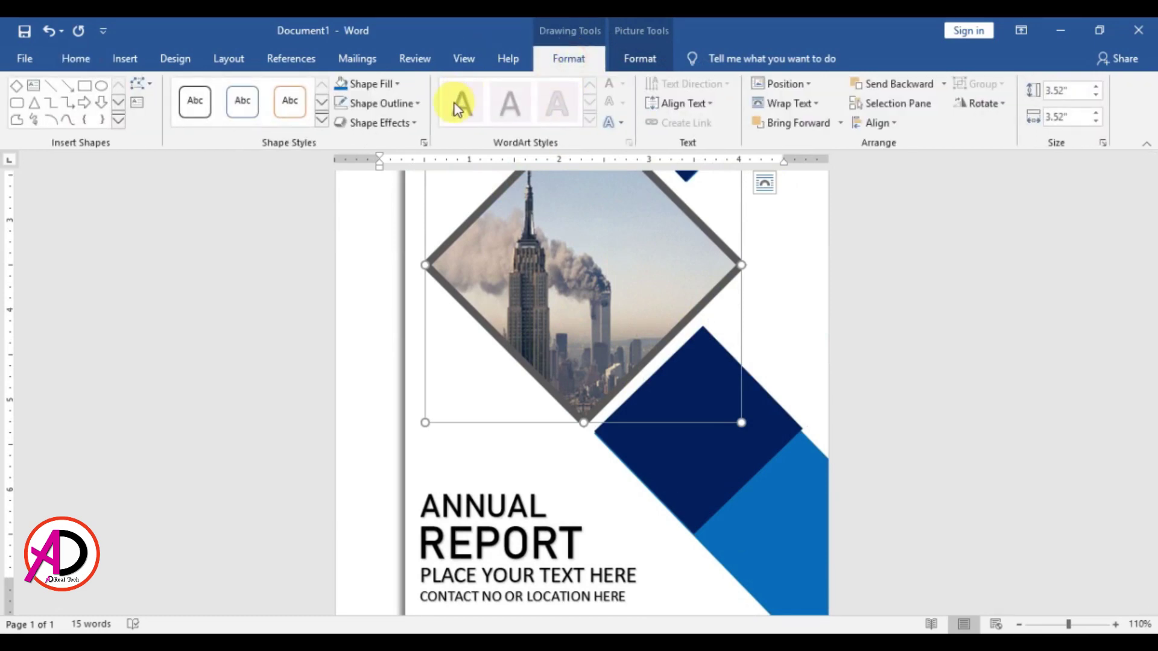
{"action": "left_click", "coordinate": [381, 124]}
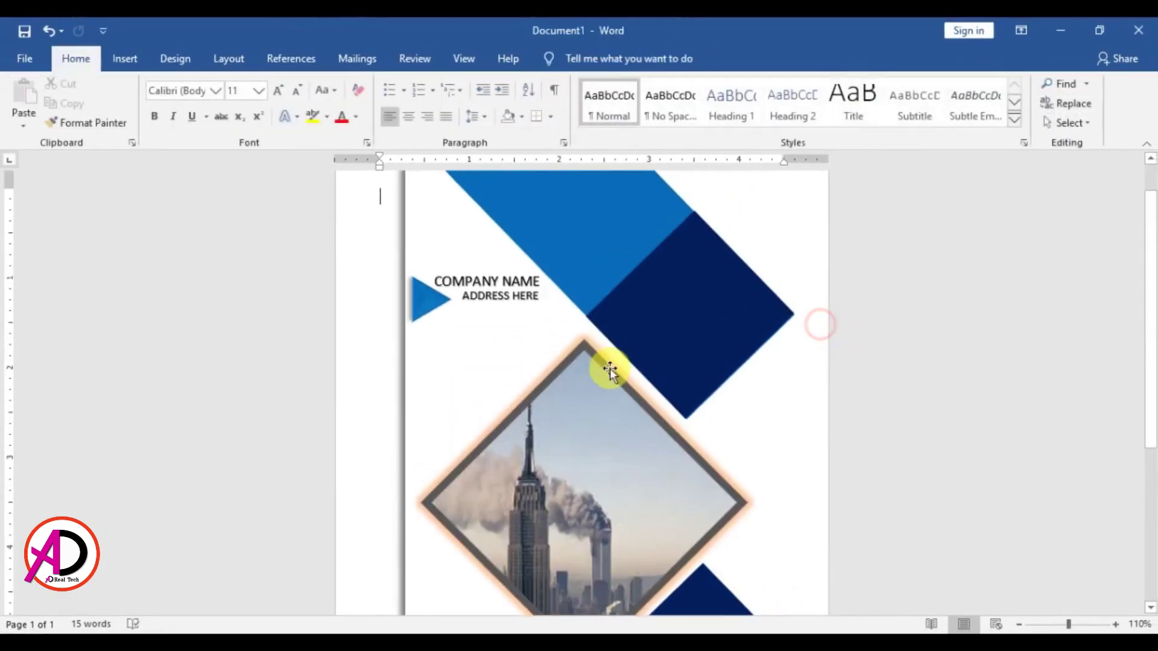
{"action": "scroll", "coordinate": [610, 371], "scroll_direction": "down", "scroll_amount": 6}
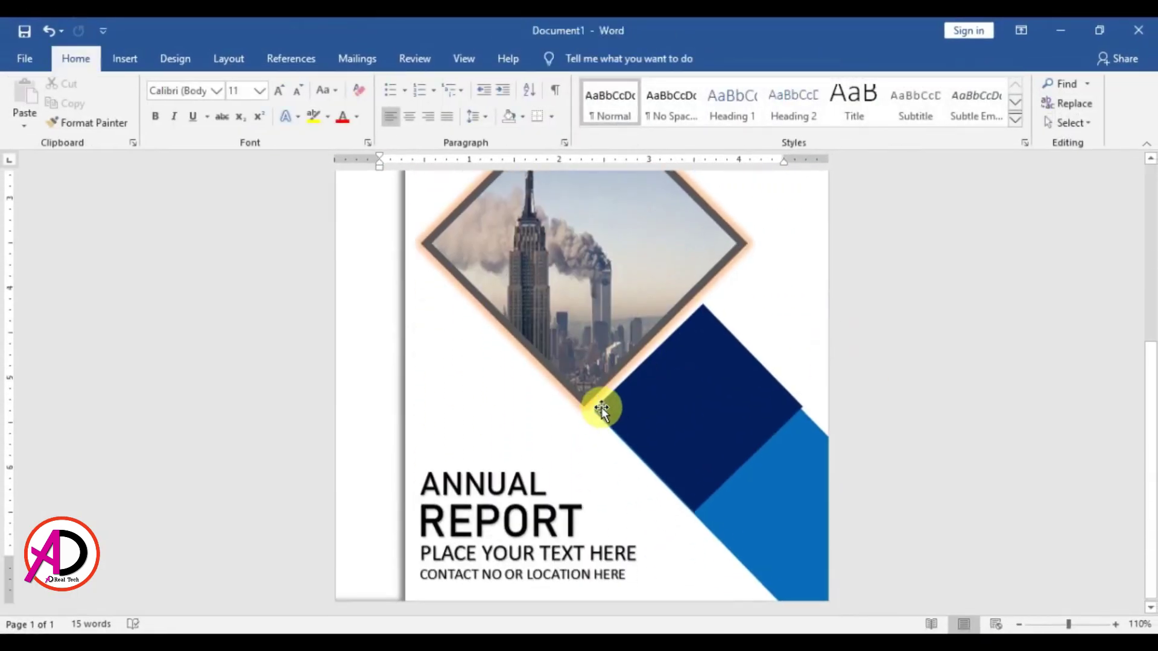
{"action": "scroll", "coordinate": [602, 407], "scroll_direction": "up", "scroll_amount": 2}
{"action": "scroll", "coordinate": [631, 369], "scroll_direction": "down", "scroll_amount": 2}
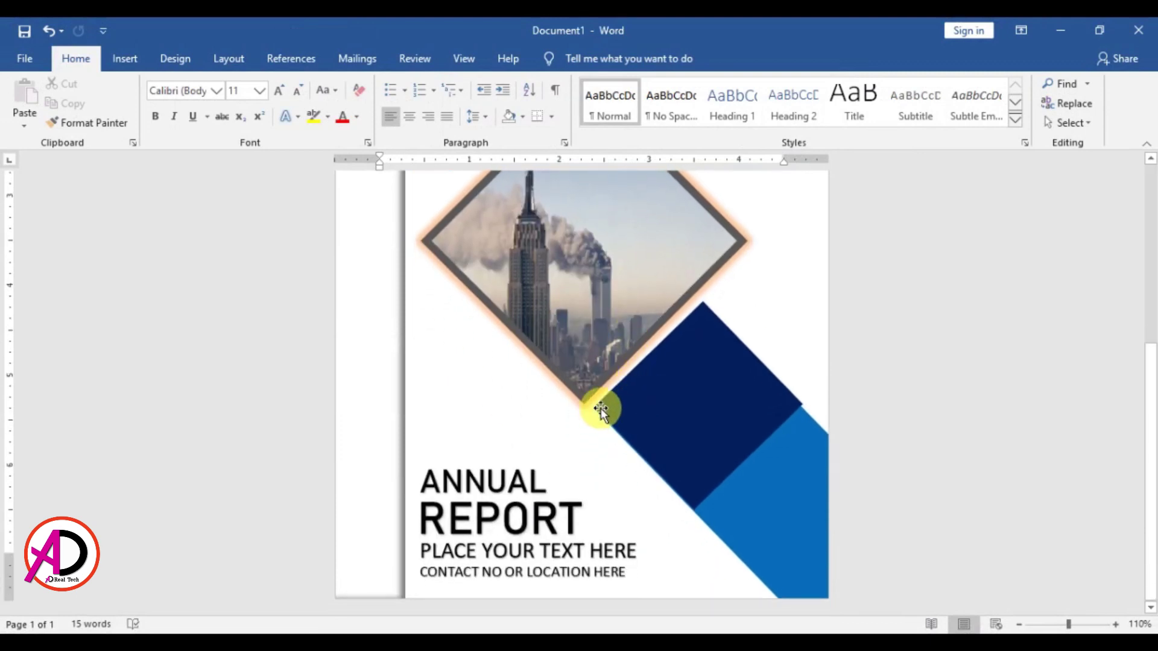
{"action": "scroll", "coordinate": [603, 398], "scroll_direction": "up", "scroll_amount": 5}
{"action": "scroll", "coordinate": [604, 375], "scroll_direction": "down", "scroll_amount": 2, "text": "ctrl"}
{"action": "scroll", "coordinate": [605, 375], "scroll_direction": "down", "scroll_amount": 5, "text": "ctrl"}
{"action": "scroll", "coordinate": [603, 378], "scroll_direction": "up", "scroll_amount": 2, "text": "ctrl"}
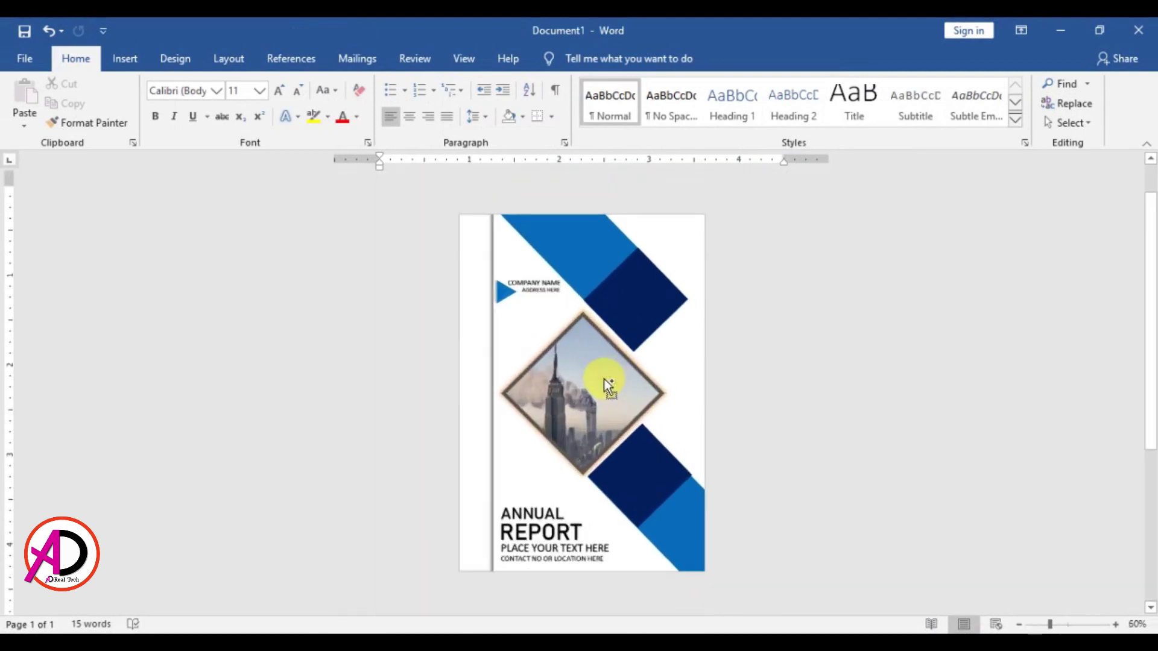